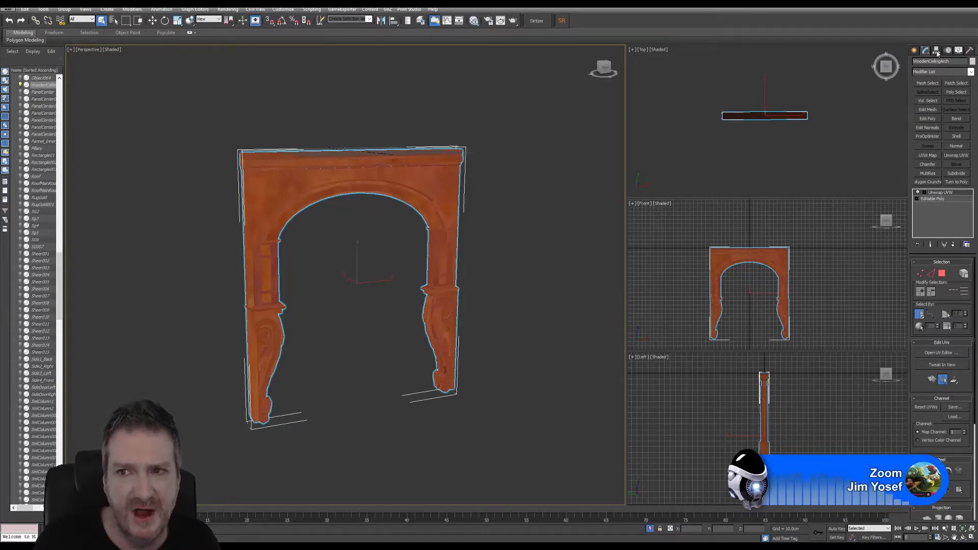
Check the pivot placement of the wooden ceiling arch
left_click(936, 50)
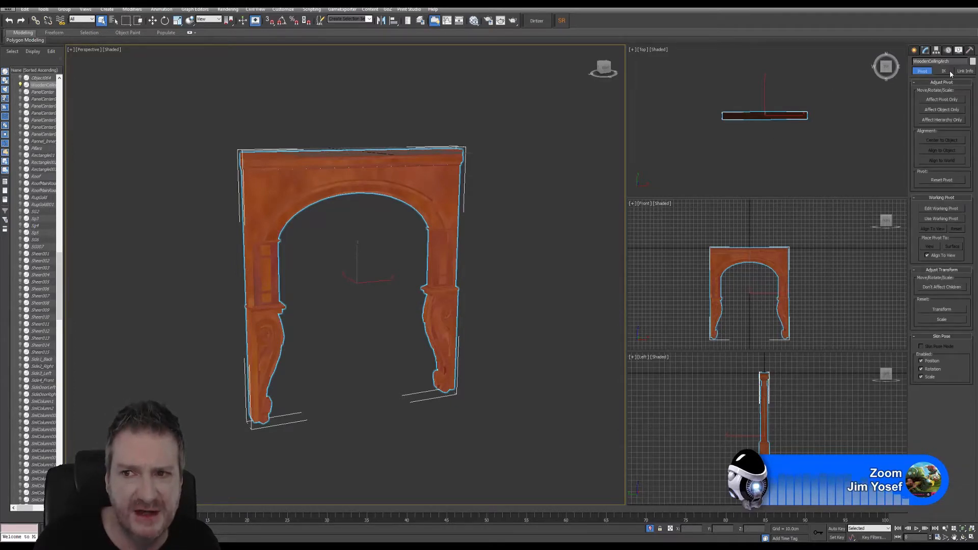
left_click(941, 100)
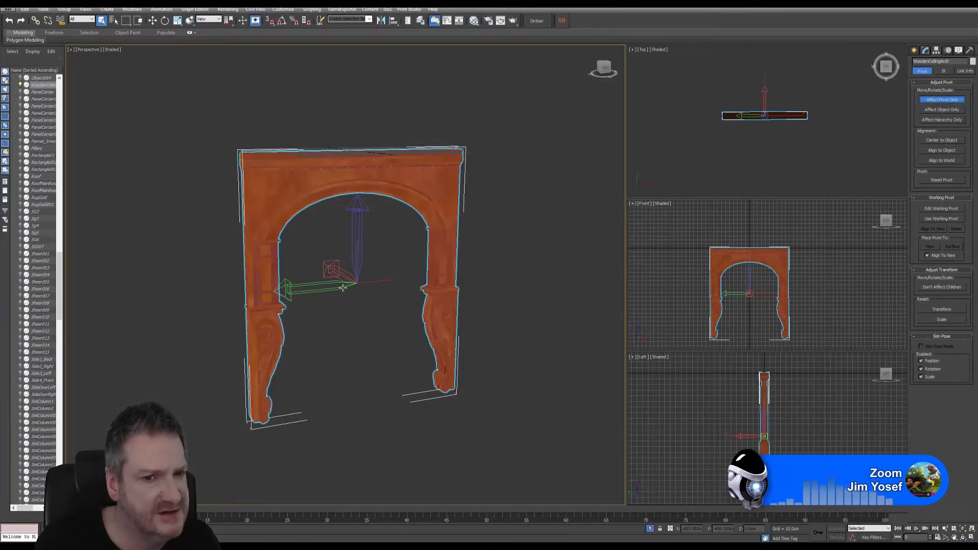
left_click(942, 99)
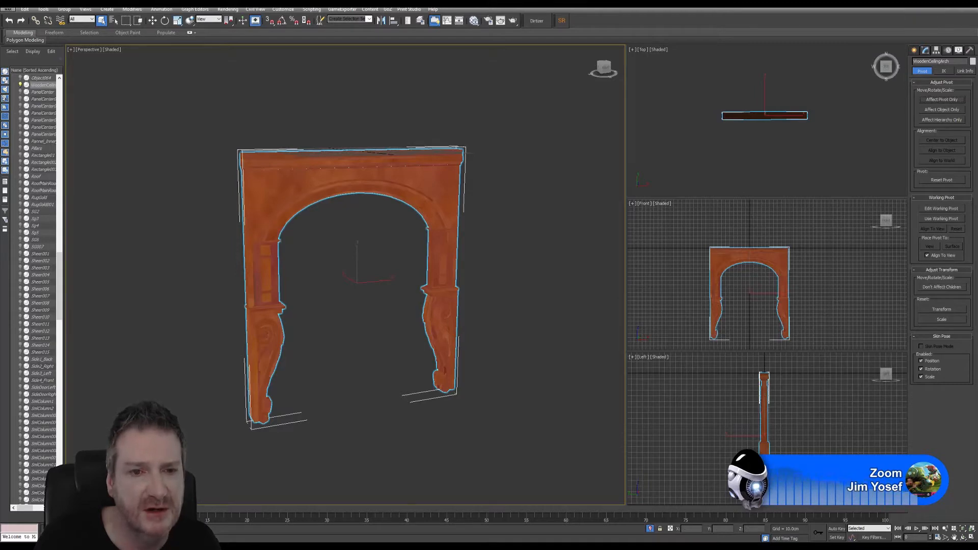
Switch to Substance Painter and start a new project with the Unreal Engine 4 (allegorithmic) template
left_click(920, 4)
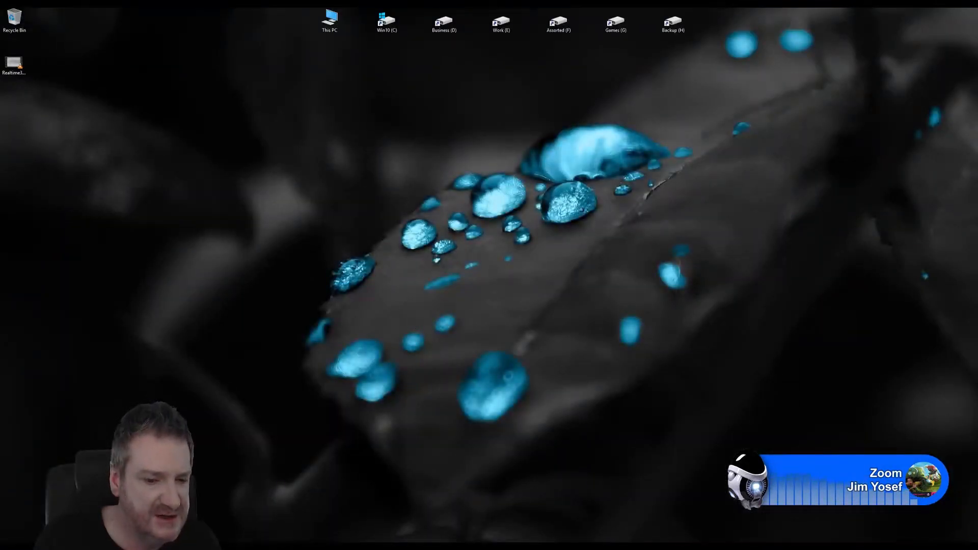
key("alt+Tab")
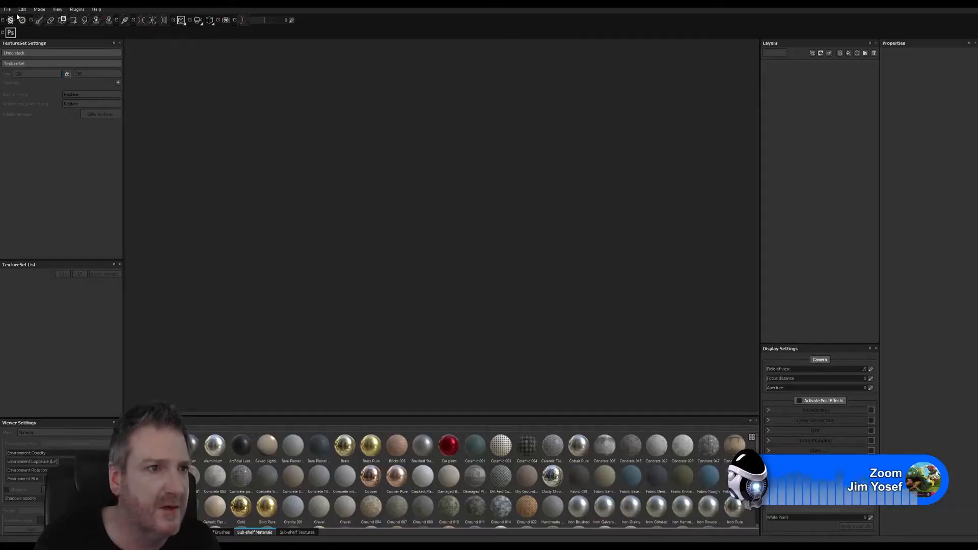
left_click(8, 10)
left_click(20, 21)
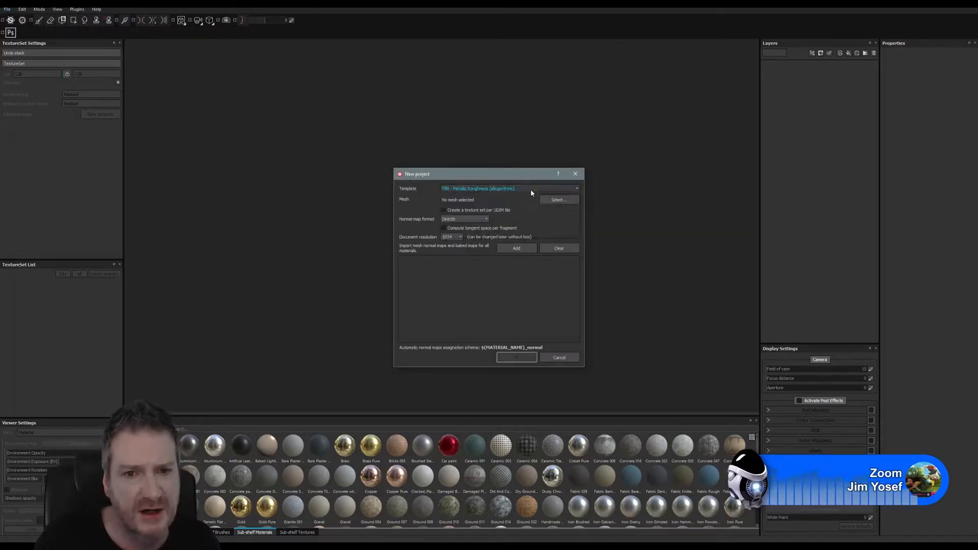
left_click(531, 190)
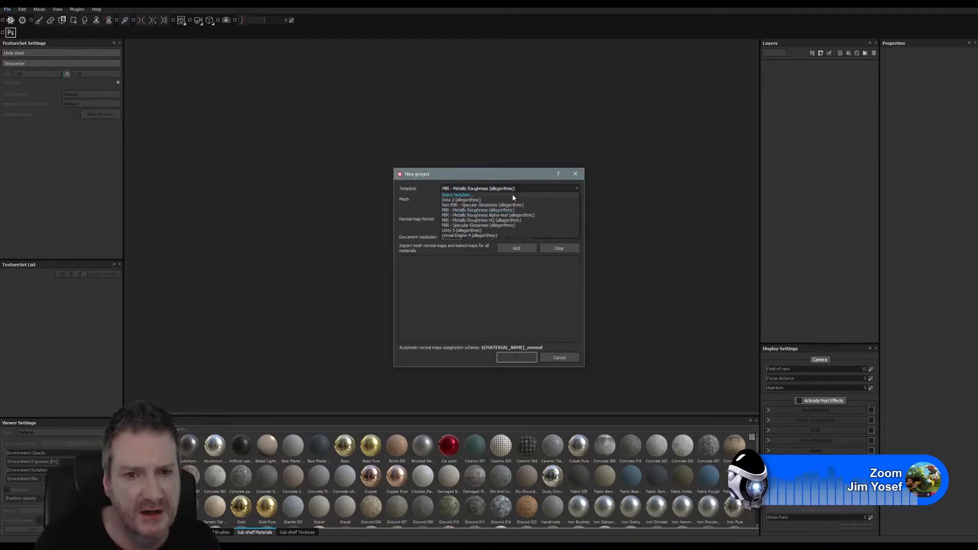
left_click(478, 236)
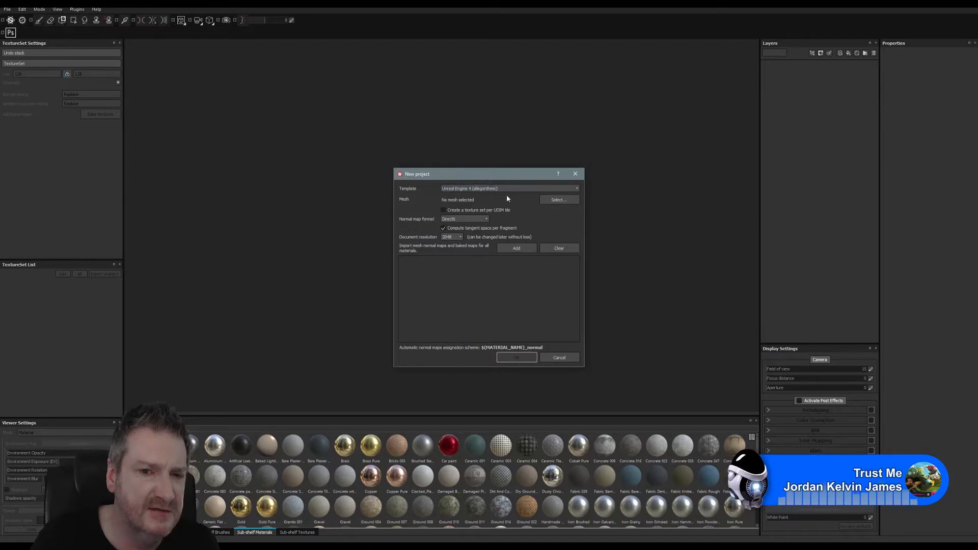
left_click(577, 189)
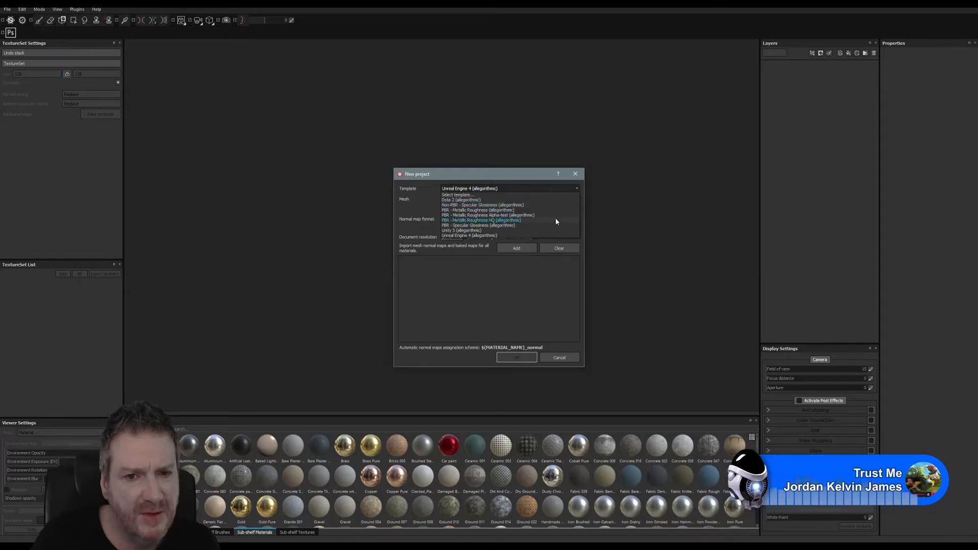
left_click(487, 235)
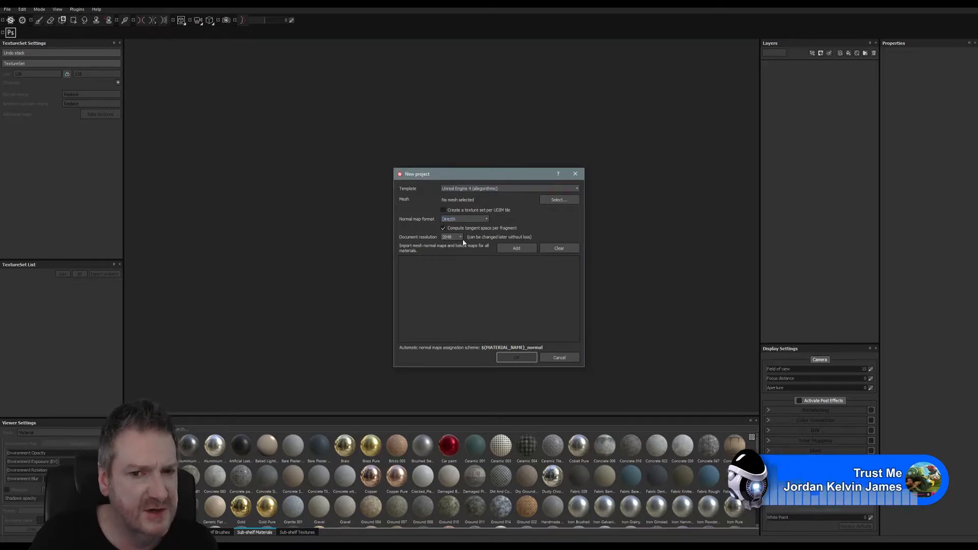
Load WoodenCeilingArch.FBX from the Painter exports folder as the project mesh and create the project
left_click(554, 203)
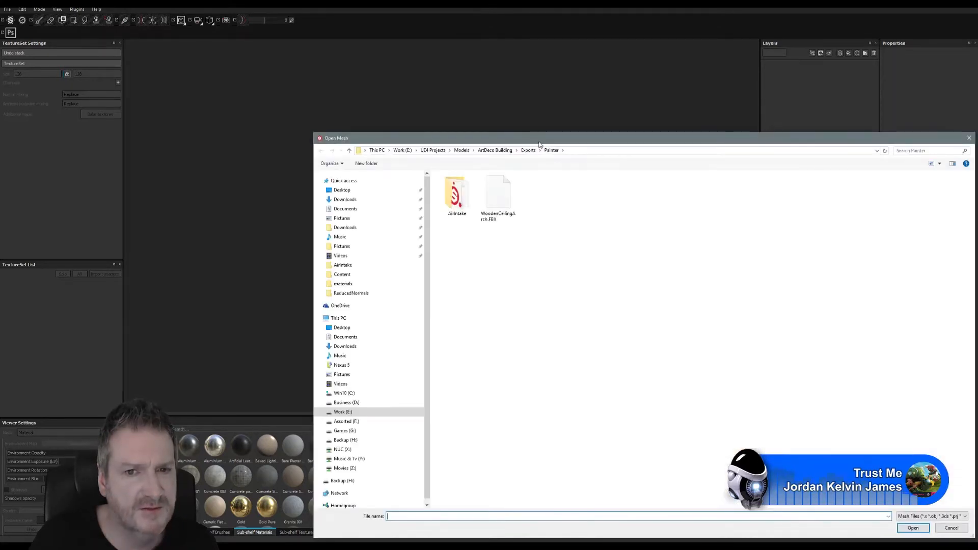
left_click_drag(535, 139, 368, 83)
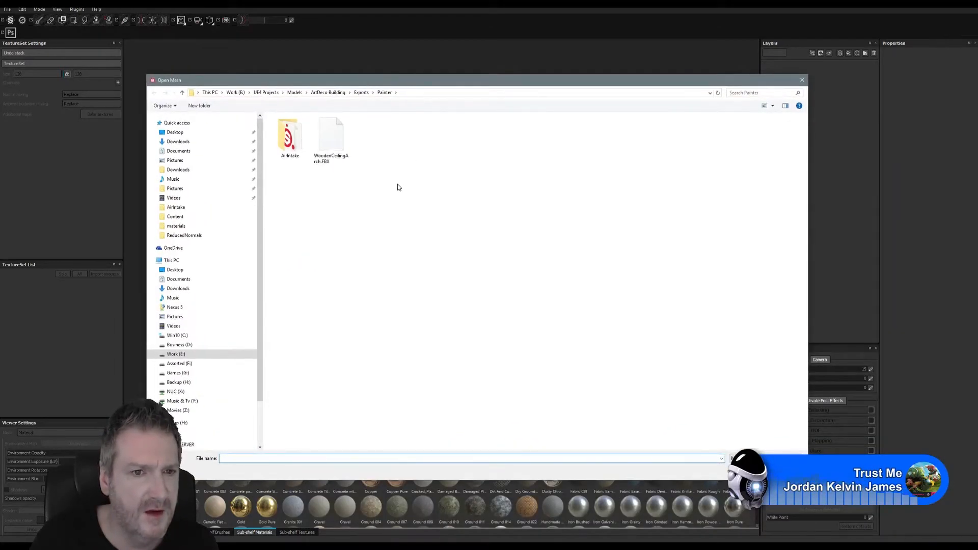
double_click(351, 137)
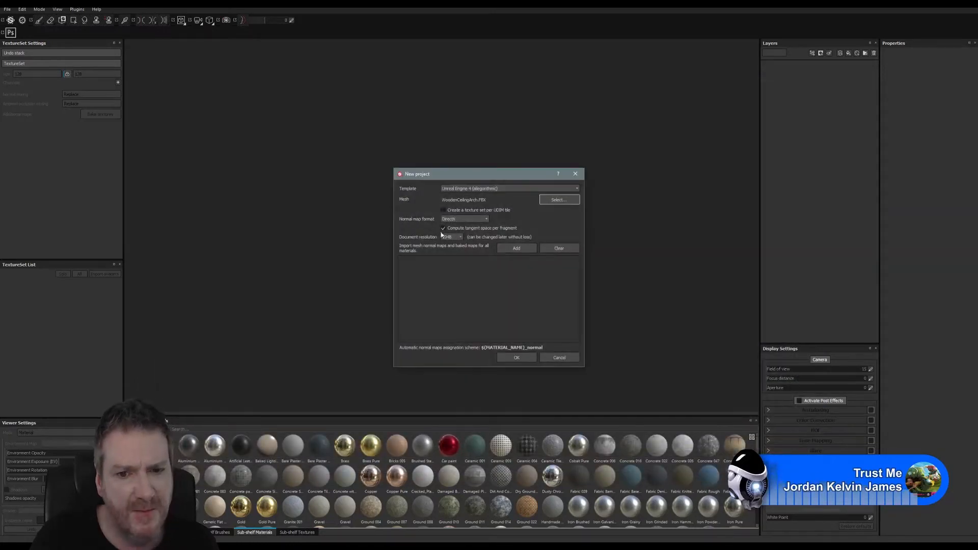
left_click(514, 359)
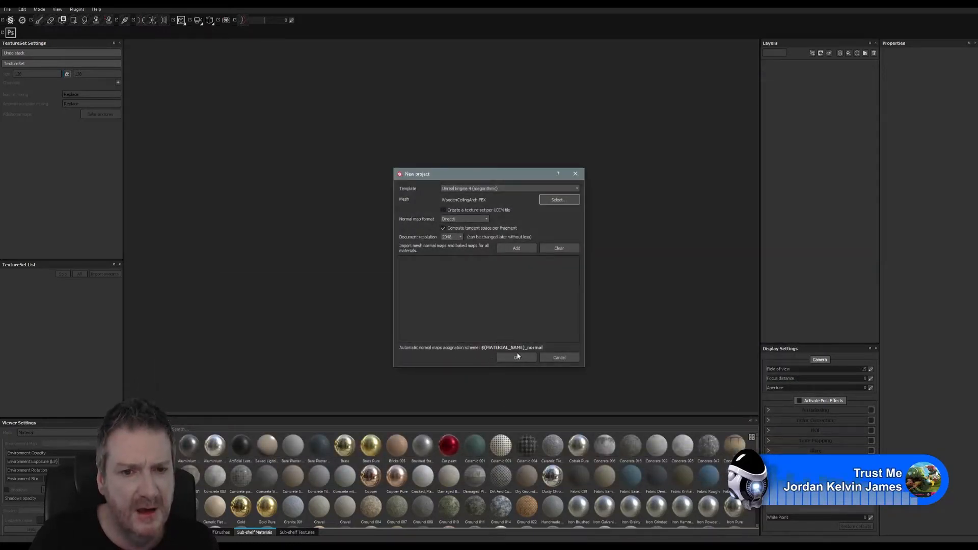
left_click(515, 358)
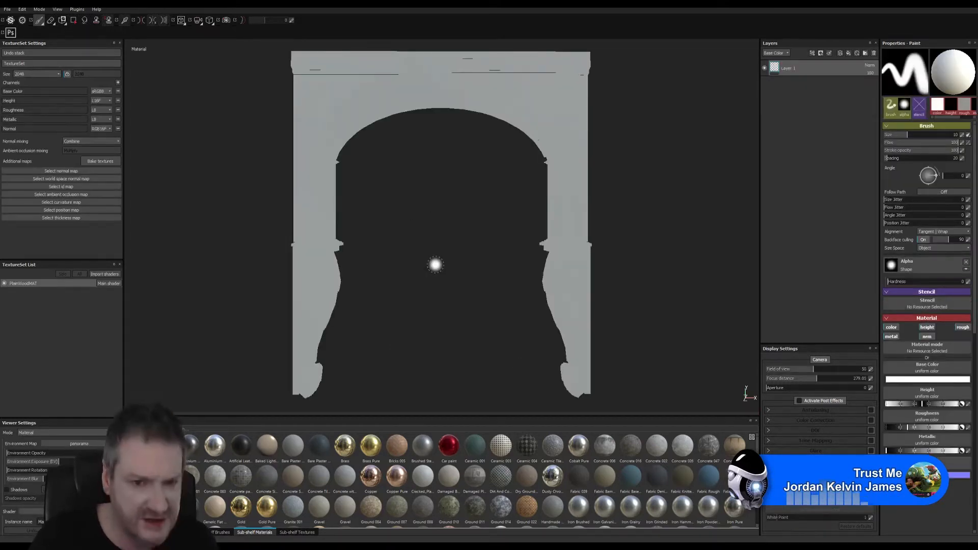
Add the Wood american cherry material to the arch as a fill layer beneath Layer 1
mouse_move(412, 208)
left_mouse_down("alt")
mouse_move(497, 203)
mouse_move(428, 211)
mouse_move(356, 259)
mouse_move(373, 184)
mouse_move(375, 213)
mouse_move(420, 232)
mouse_move(290, 222)
left_mouse_up("alt")
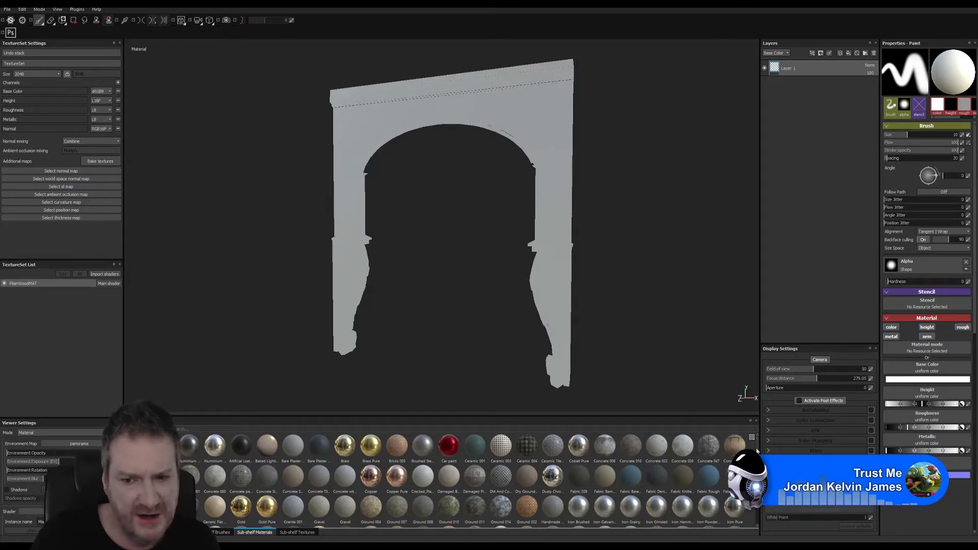
scroll(458, 479, "down", 3)
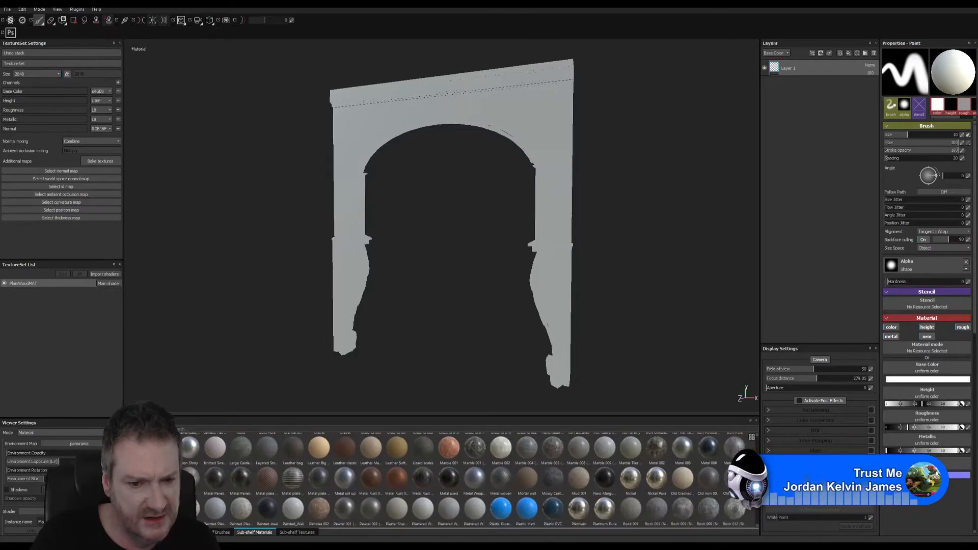
scroll(756, 510, "down", 3)
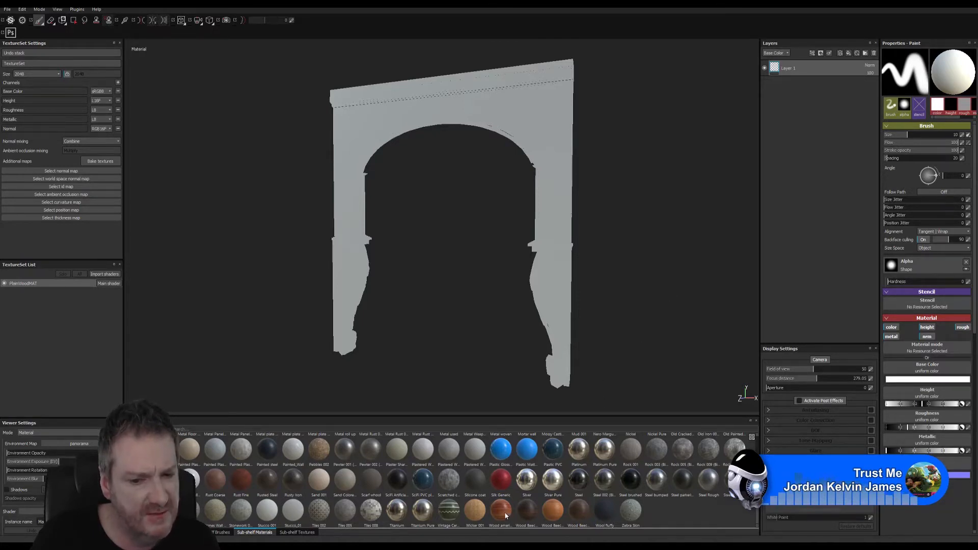
mouse_move(505, 516)
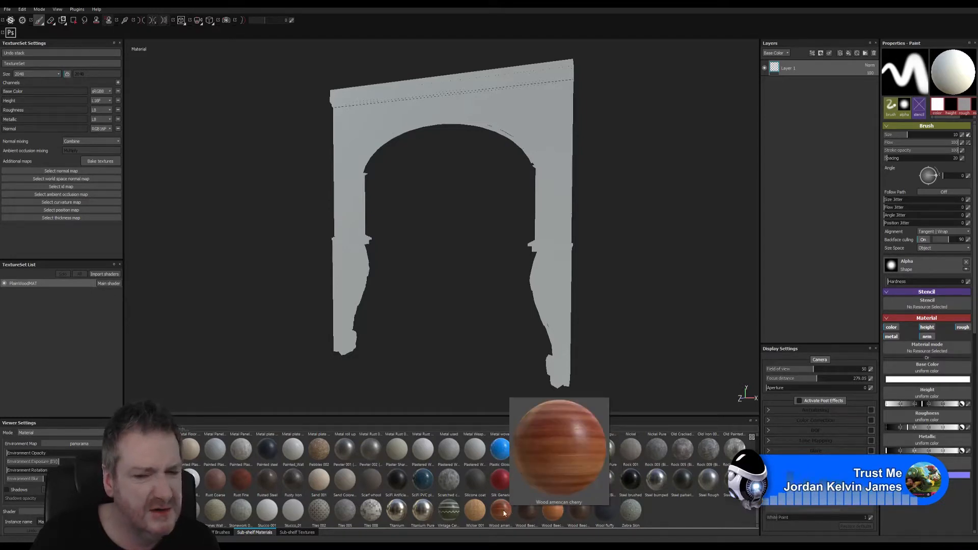
left_click_drag(514, 511, 815, 62)
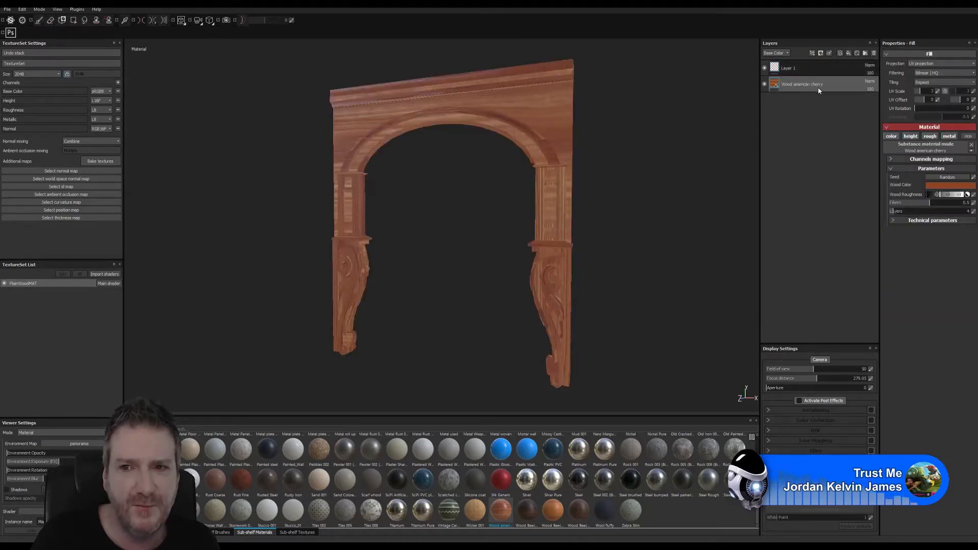
Examine the cherry wood grain around the arch and the material's channel mapping and technical parameters
left_click_drag(631, 199, 544, 279, "alt")
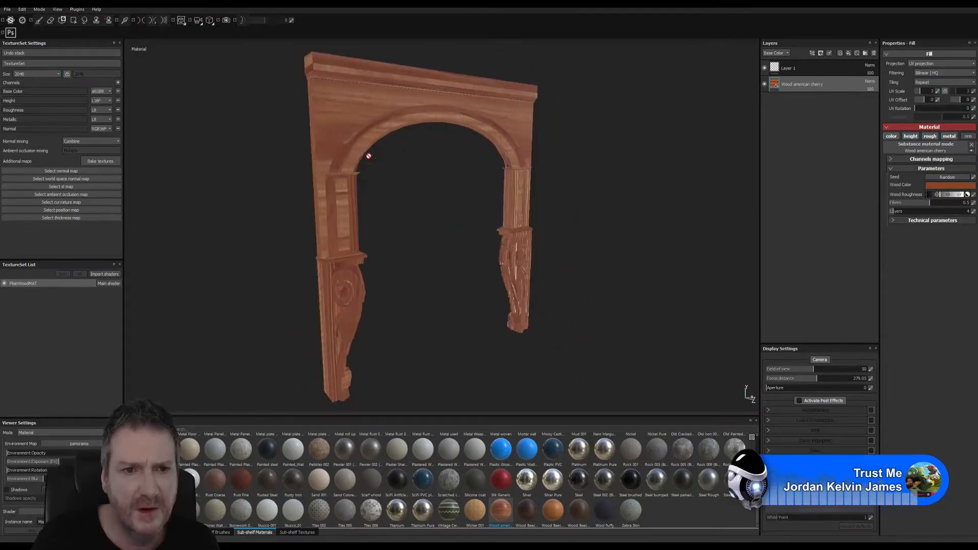
right_click_drag(368, 157, 476, 181, "alt")
middle_click_drag(468, 205, 554, 350, "alt")
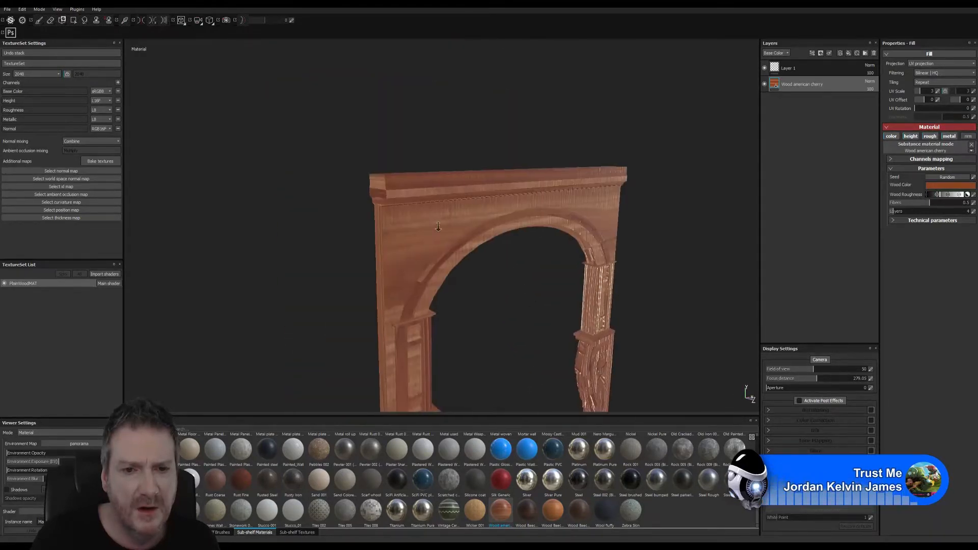
right_click_drag(436, 227, 667, 290, "alt")
left_click_drag(621, 239, 786, 209, "alt")
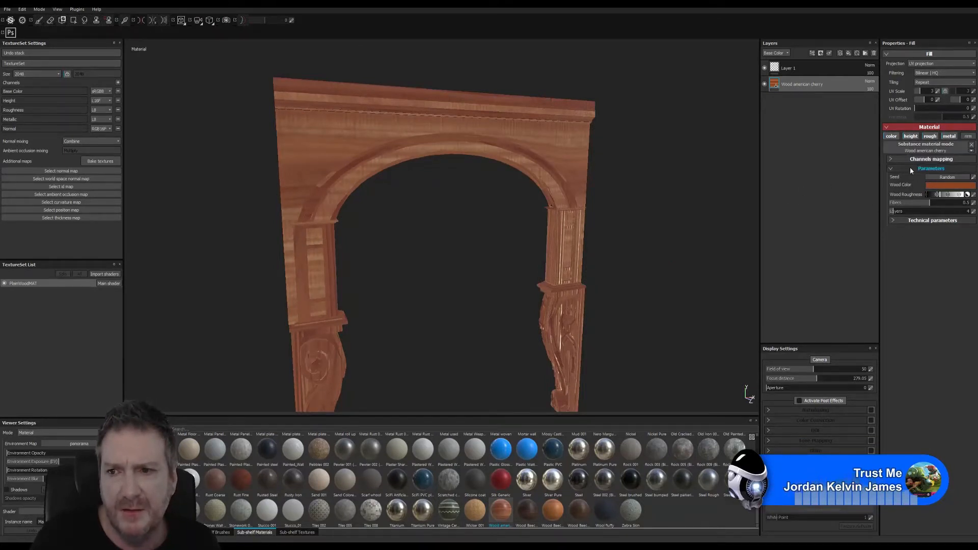
left_click(891, 160)
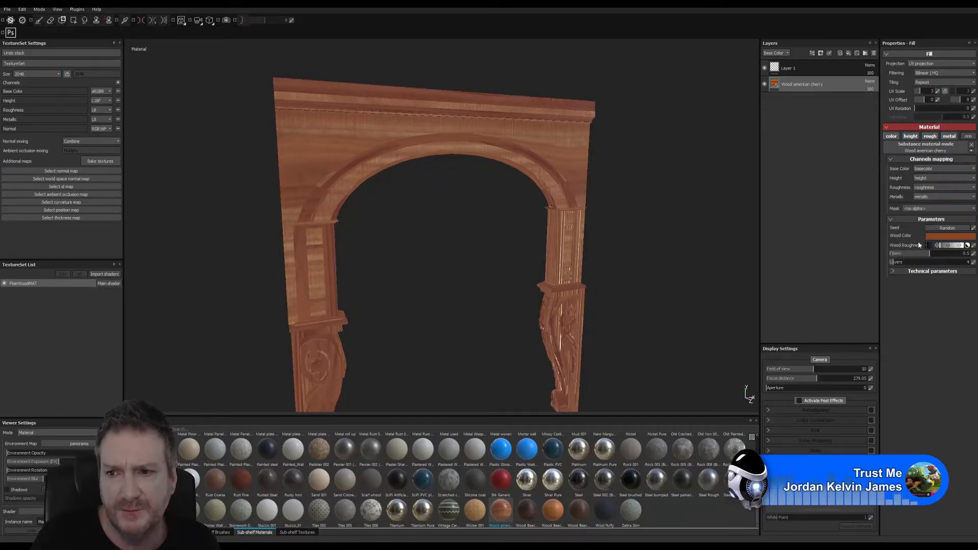
left_click(893, 159)
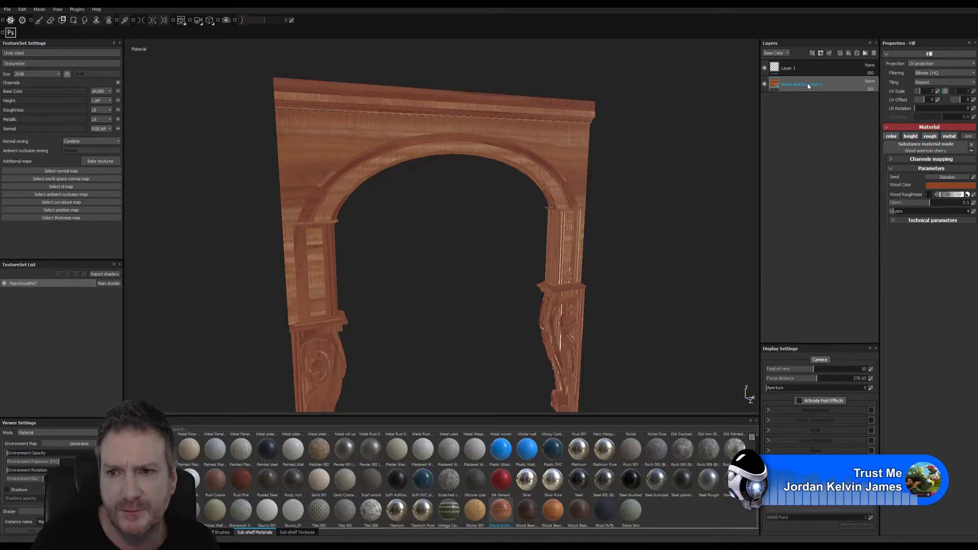
left_click(903, 219)
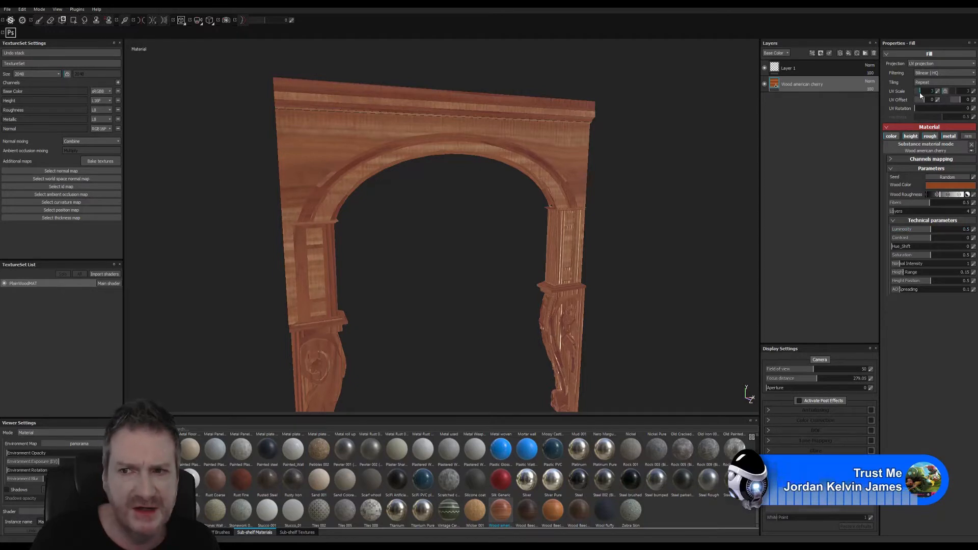
Set the UV scale of the Wood american cherry fill layer to 4
left_click(936, 91)
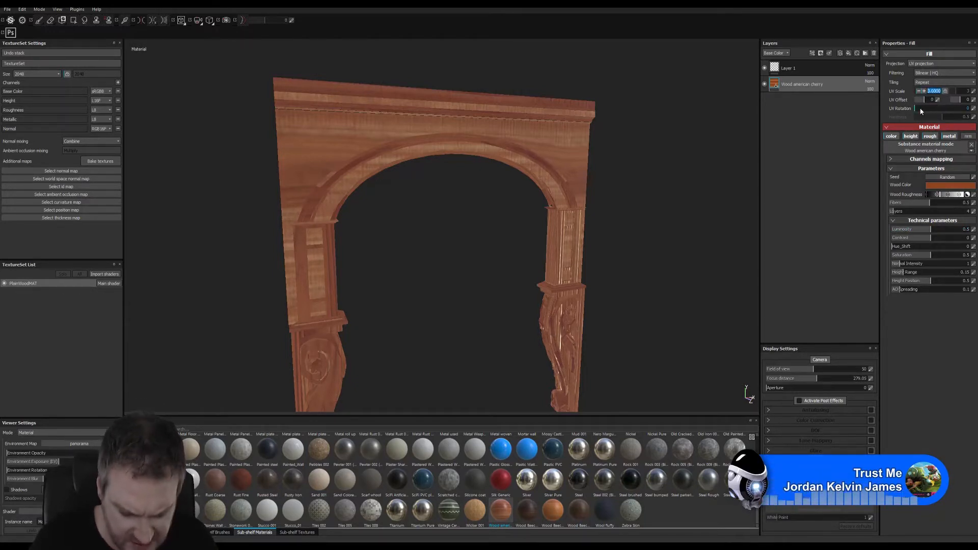
type("4")
key("Return")
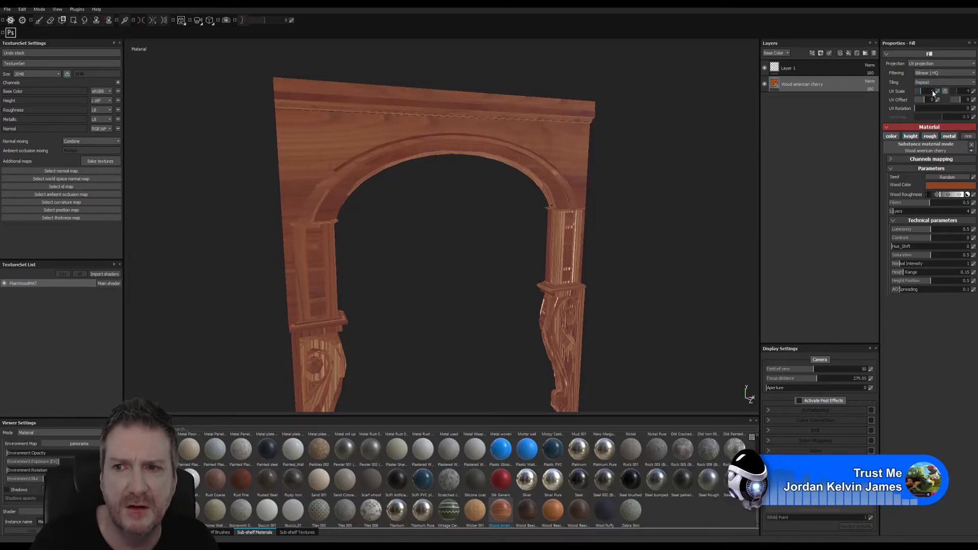
Try other UV scales on the cherry wood layer, including 2, and return the scale to 4
left_click(934, 91)
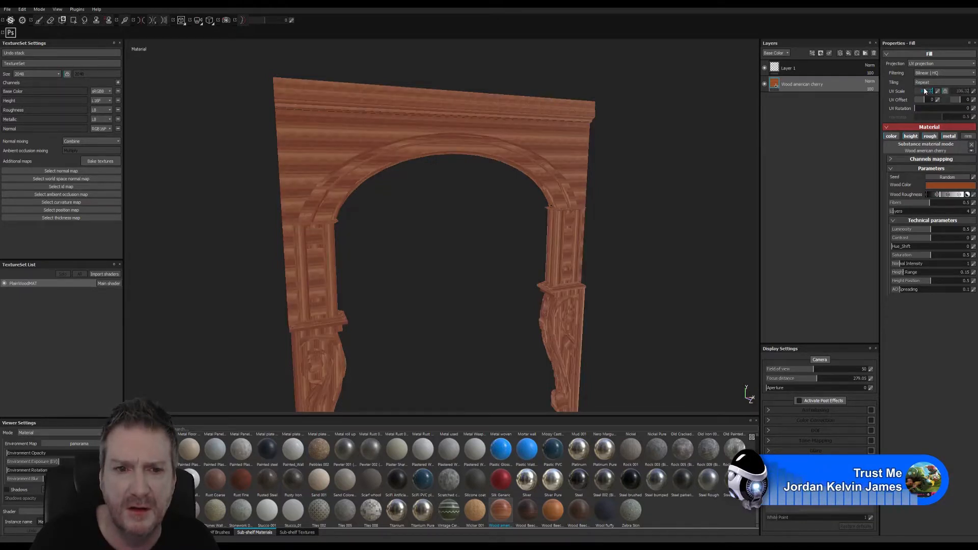
left_click_drag(925, 90, 922, 91)
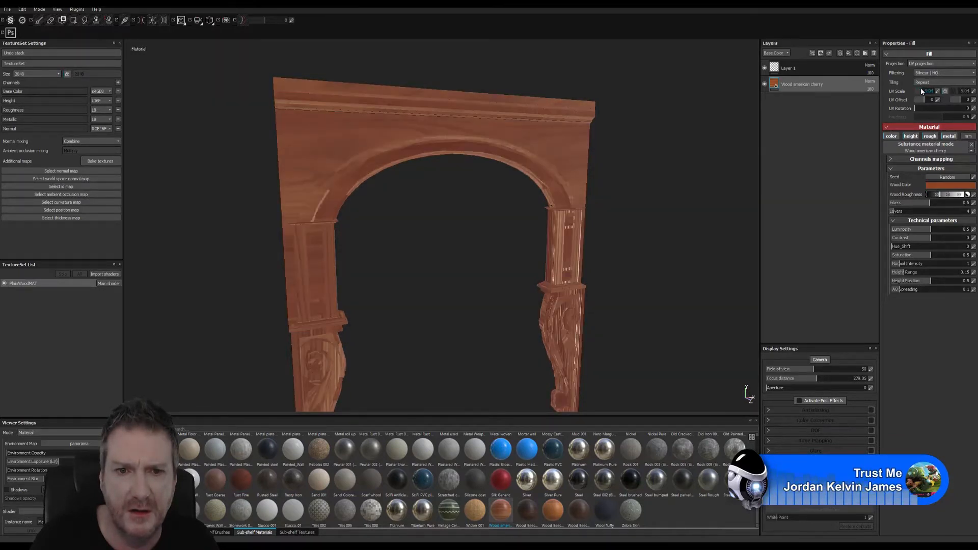
left_click_drag(921, 90, 922, 91)
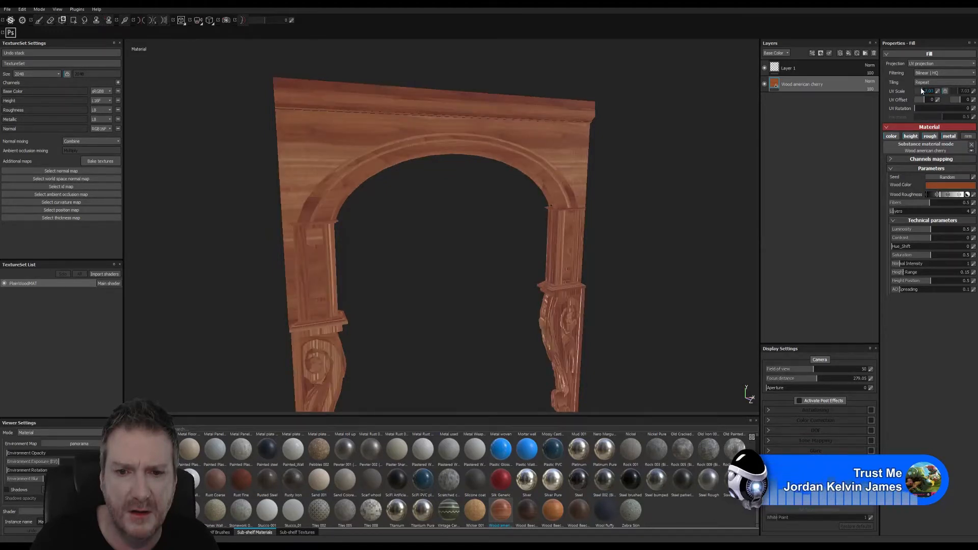
key("ctrl+z")
left_click_drag(920, 91, 920, 90)
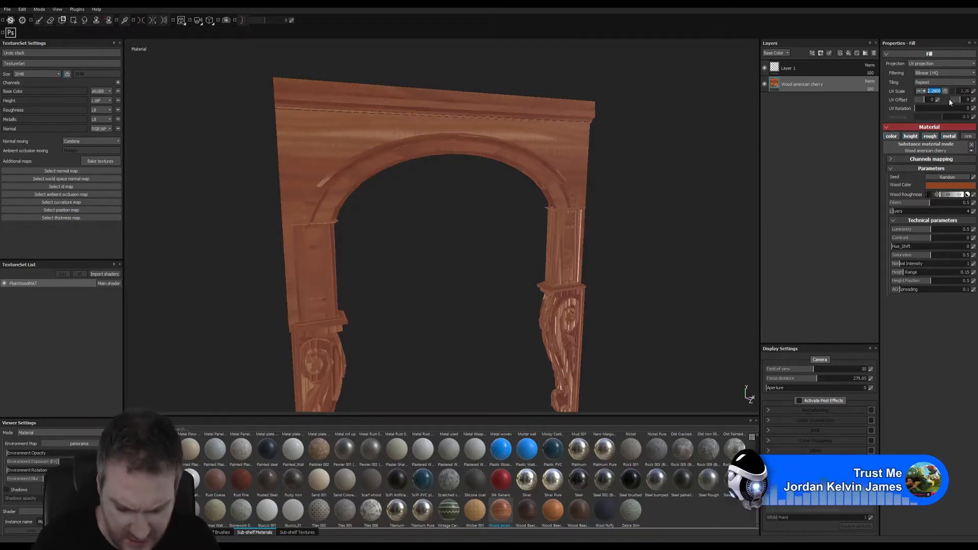
type("2")
key("Return")
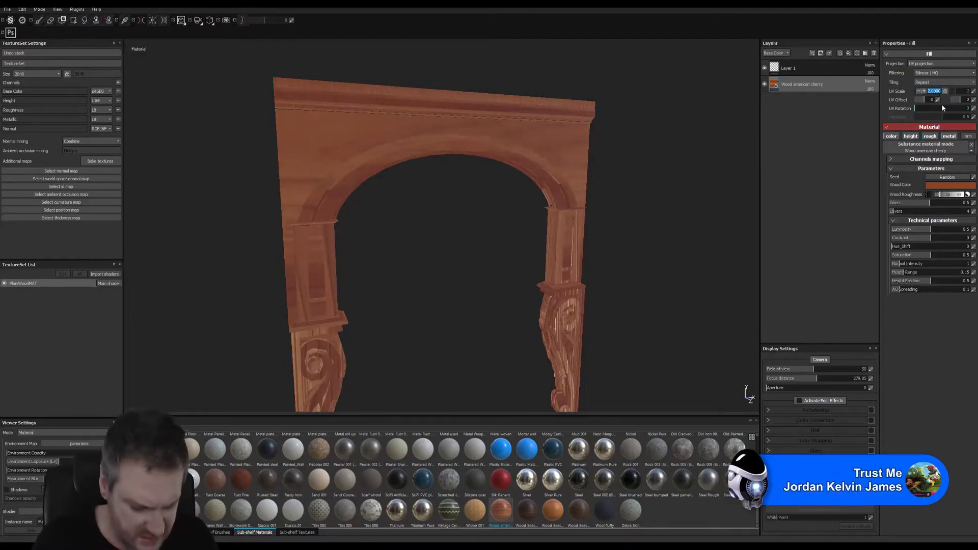
key("Return")
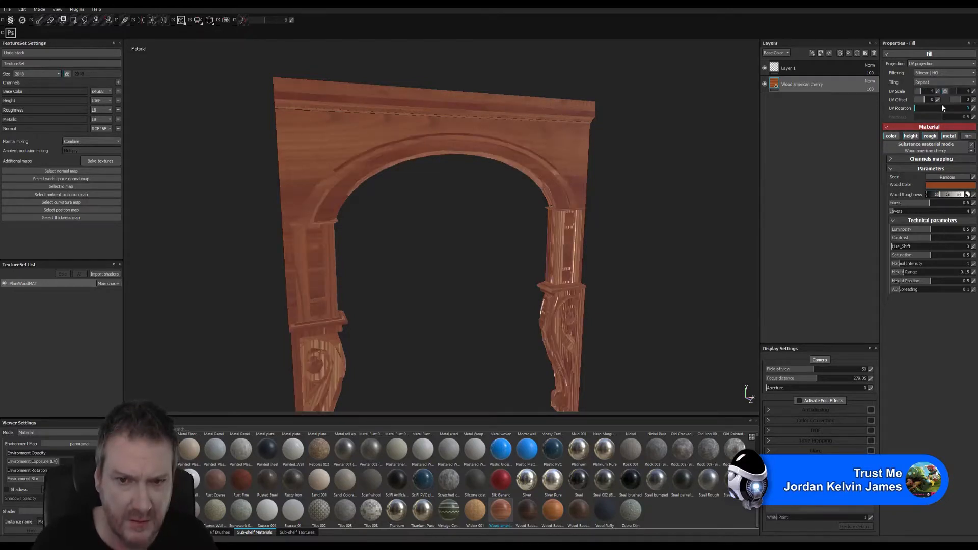
Add the Wood Beech Chocolate Brown material as a fill layer directly above the Wood american cherry layer
left_click_drag(600, 244, 523, 193, "alt")
middle_click_drag(429, 270, 385, 139, "alt")
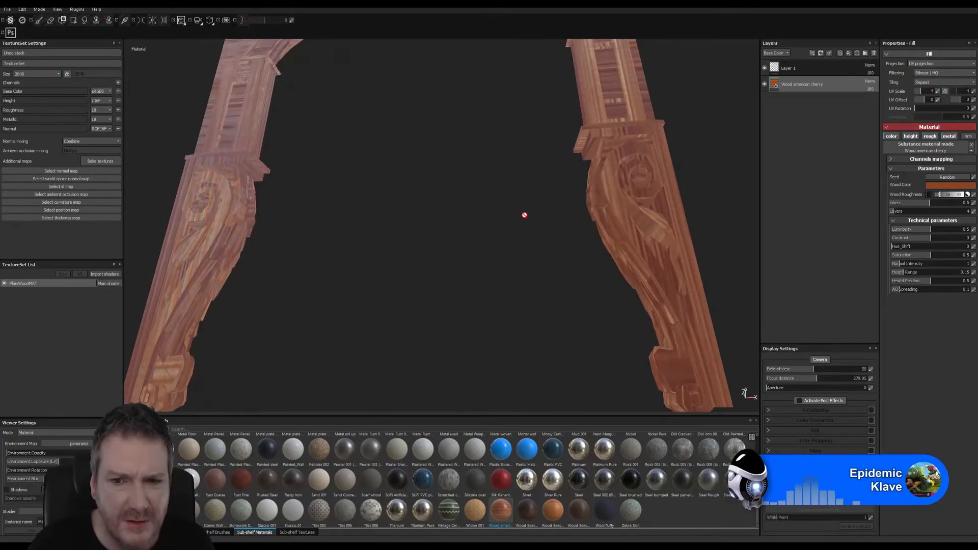
left_click_drag(561, 236, 603, 196, "alt")
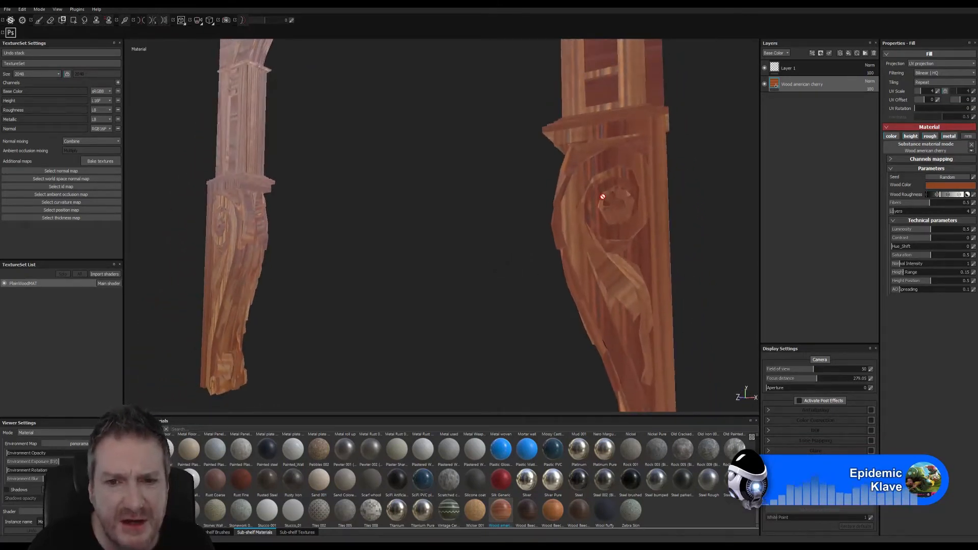
left_click_drag(281, 279, 409, 247, "alt")
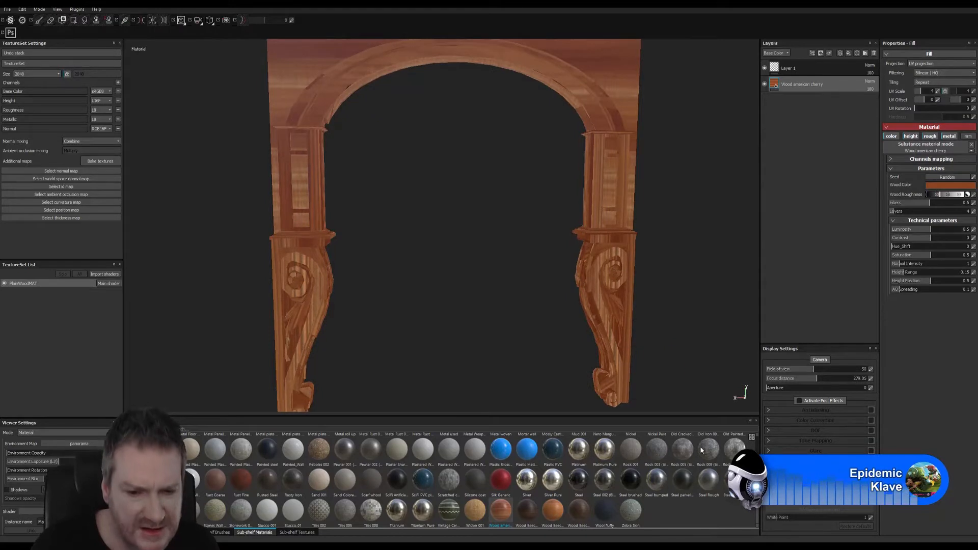
mouse_move(530, 513)
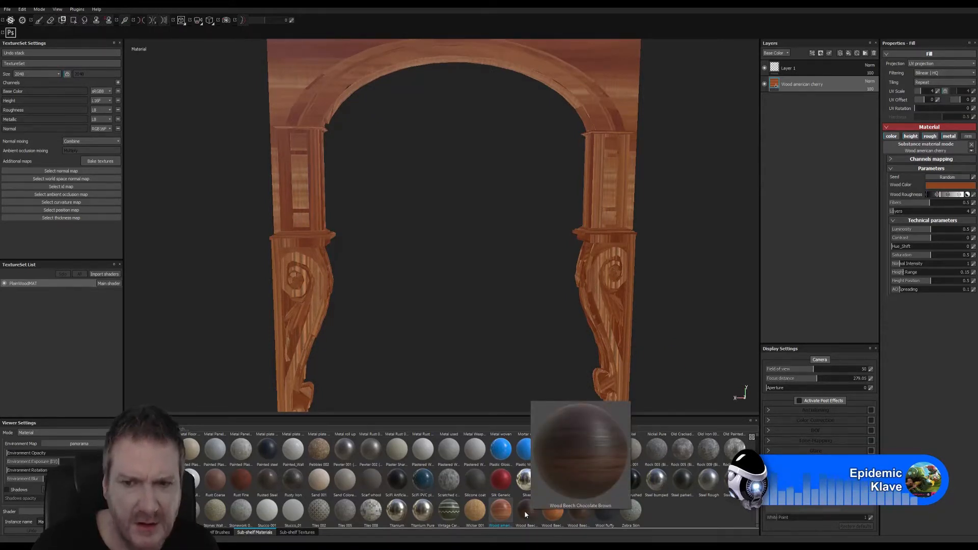
left_click_drag(524, 510, 816, 81)
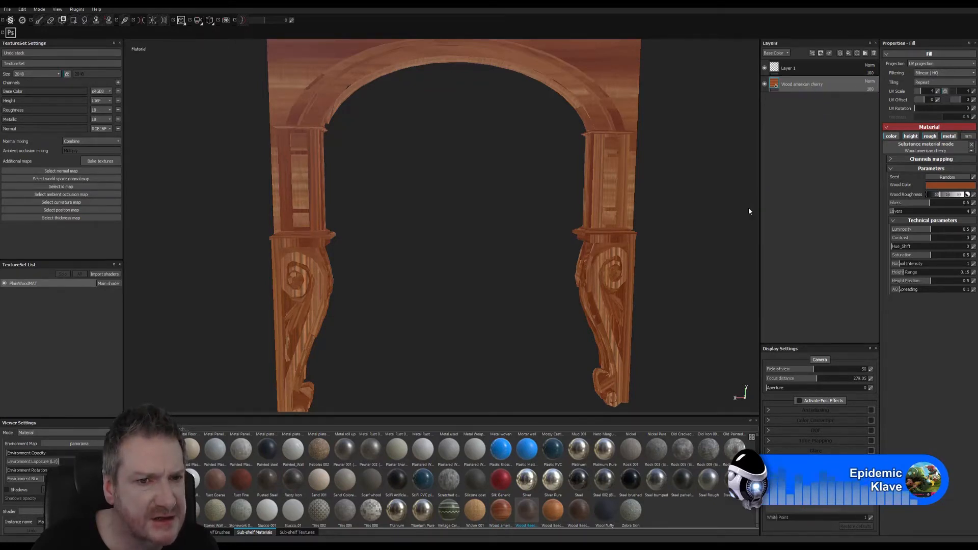
Examine the chocolate brown beech grain on the arch's header, columns and carved legs
left_click_drag(470, 235, 519, 267, "alt")
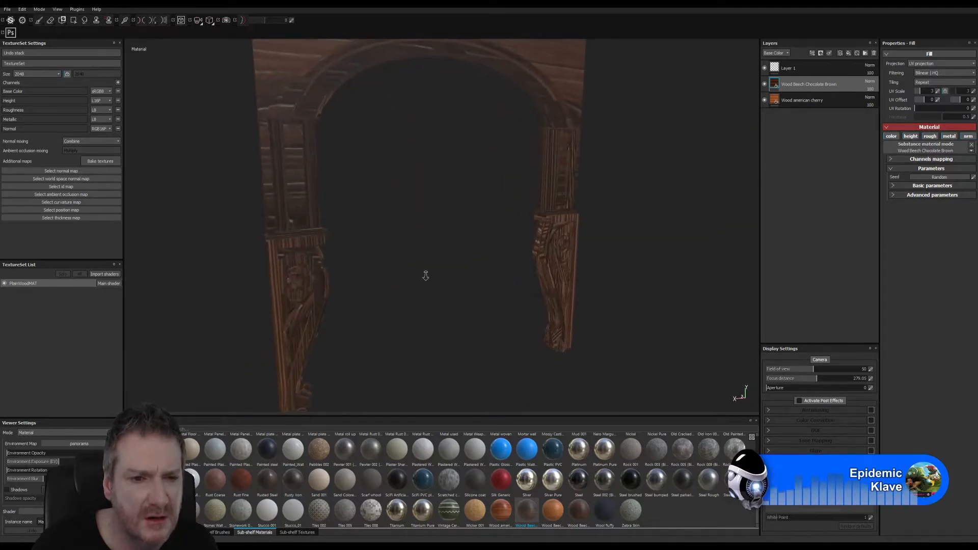
right_click_drag(426, 277, 542, 336, "alt")
middle_click_drag(411, 216, 467, 376, "alt")
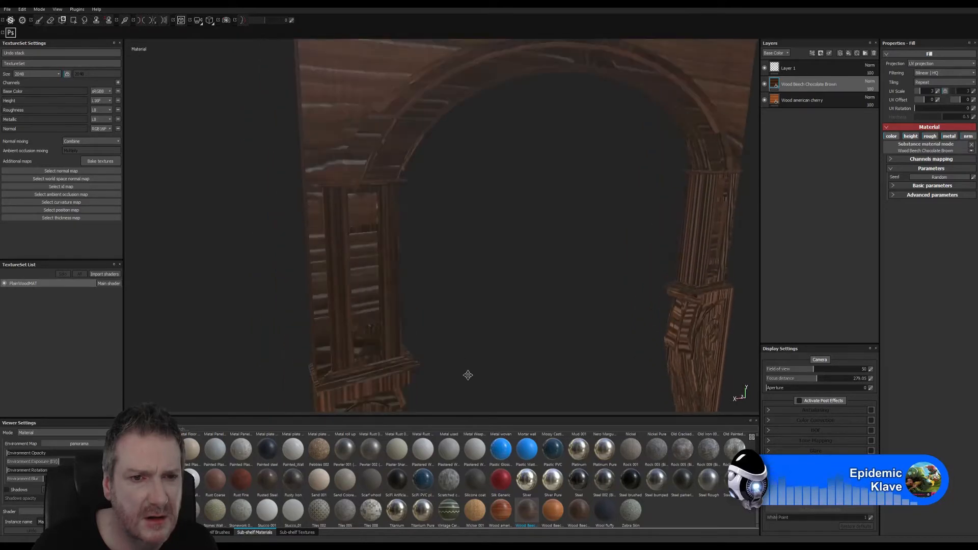
left_click_drag(410, 199, 514, 108, "alt")
left_click_drag(454, 233, 313, 188, "alt")
right_click_drag(470, 208, 209, 240, "alt")
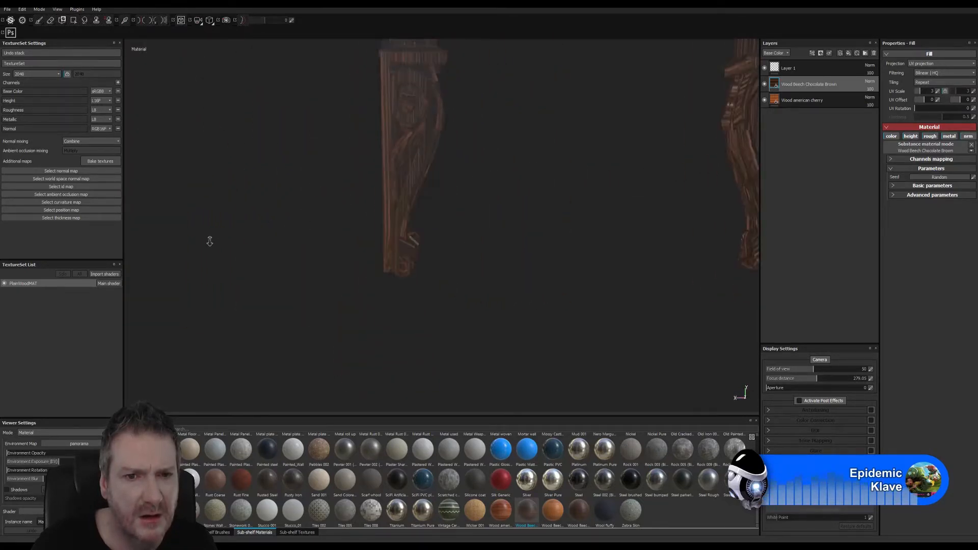
middle_click_drag(462, 205, 317, 353, "alt")
right_click_drag(419, 212, 259, 247, "alt")
middle_click_drag(340, 183, 411, 254, "alt")
left_click_drag(411, 255, 435, 214, "alt")
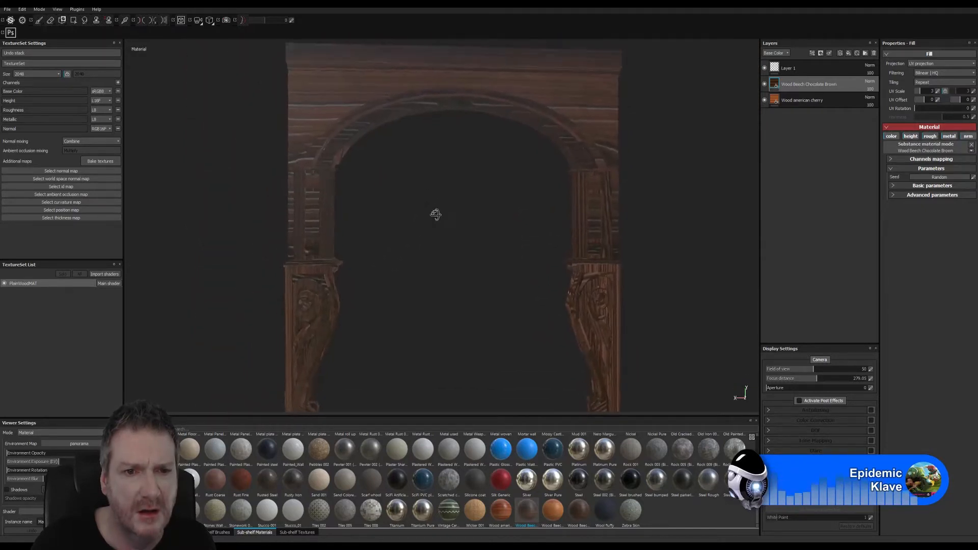
Hide the chocolate brown beech and american cherry layers, and add Wood Beech Mid Brown as a fill layer above them
left_click(764, 85)
left_click(764, 101)
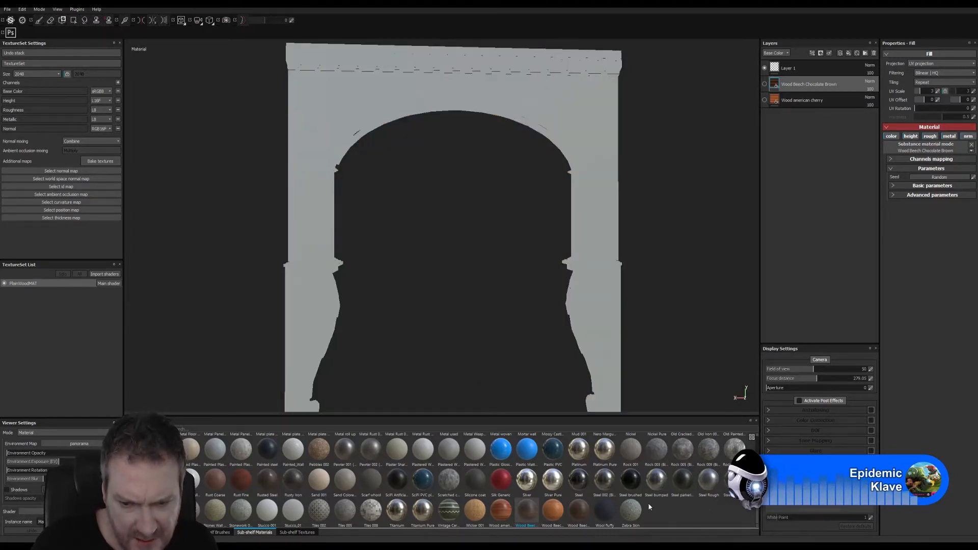
mouse_move(584, 517)
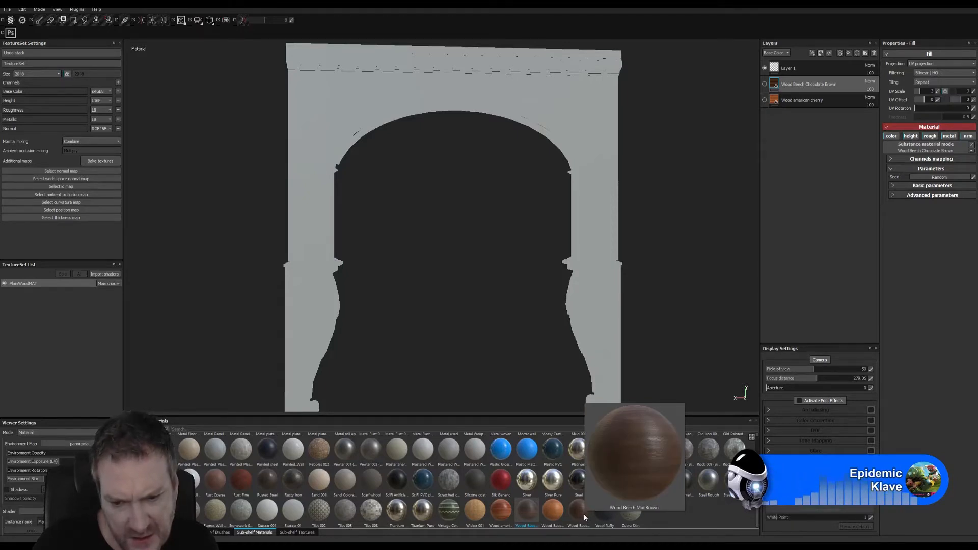
left_click_drag(584, 517, 823, 78)
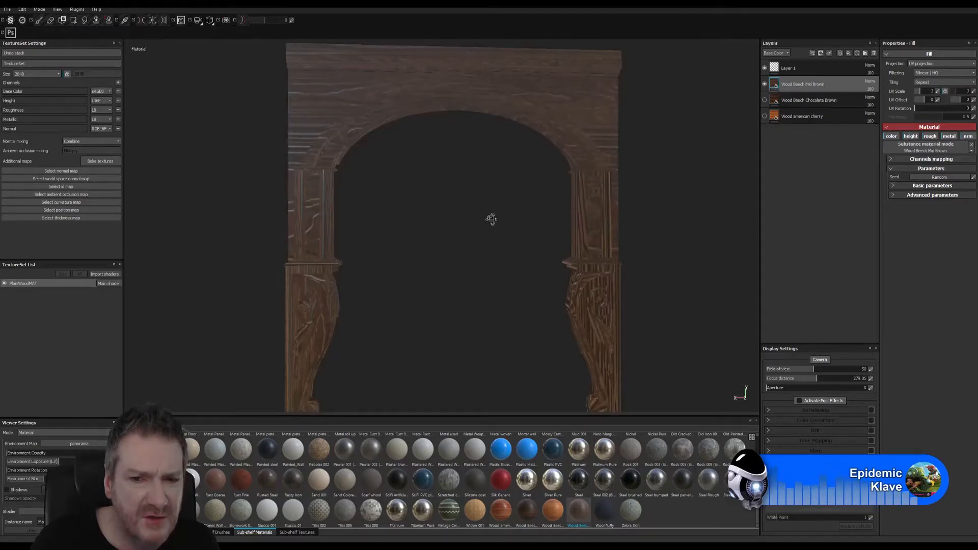
Examine the mid brown beech around the arch and look through the material library for other wood options
left_click_drag(491, 219, 597, 245, "alt")
middle_click_drag(346, 297, 392, 279)
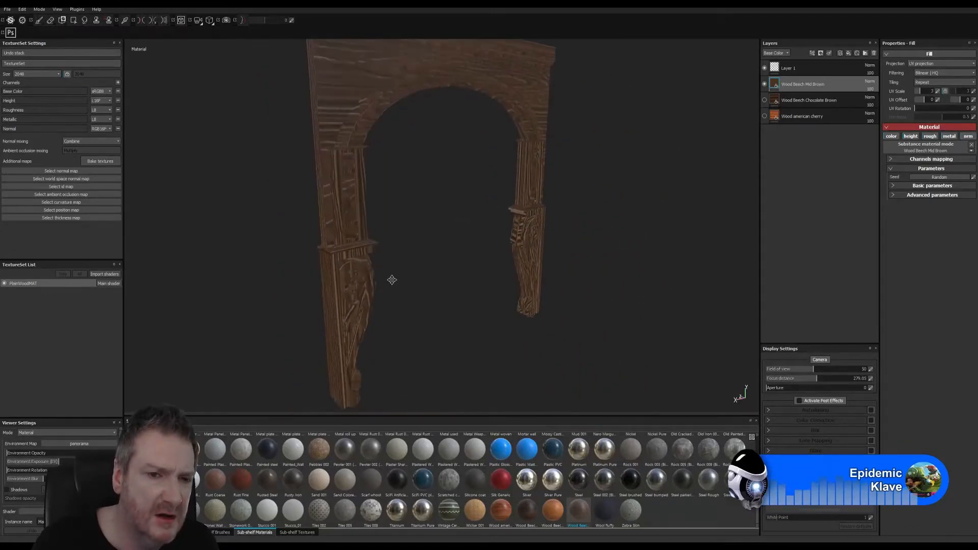
left_click_drag(423, 255, 386, 268, "alt")
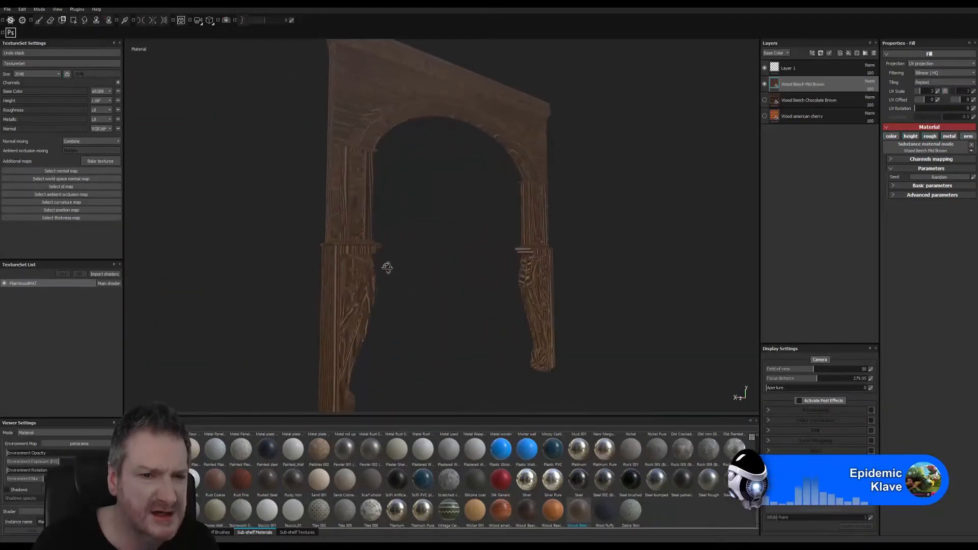
left_click_drag(446, 284, 242, 286, "alt")
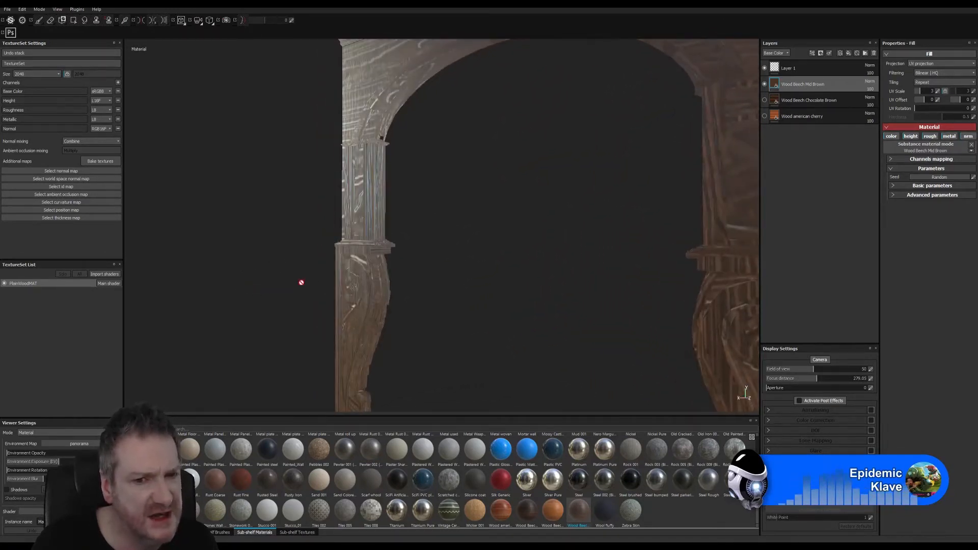
left_click_drag(457, 292, 650, 301, "alt")
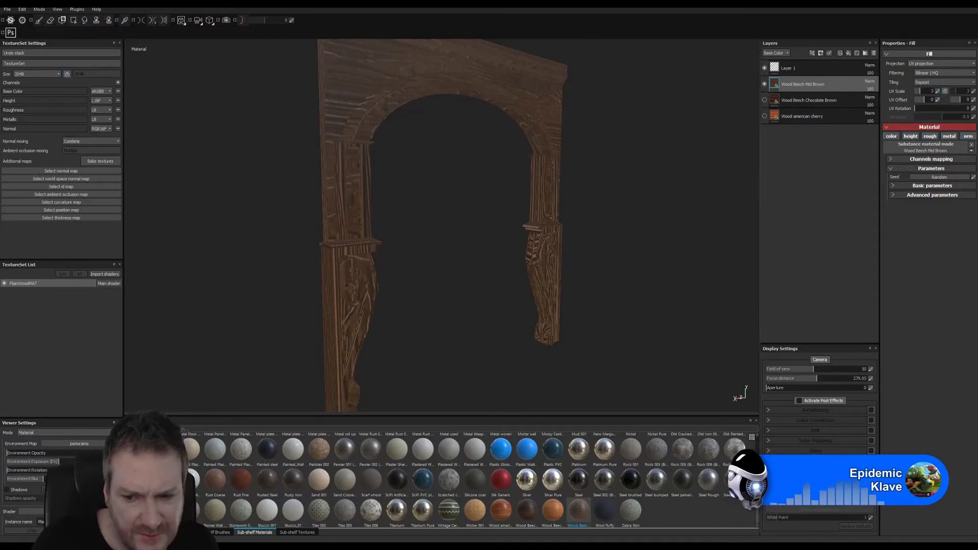
scroll(578, 489, "up", 3)
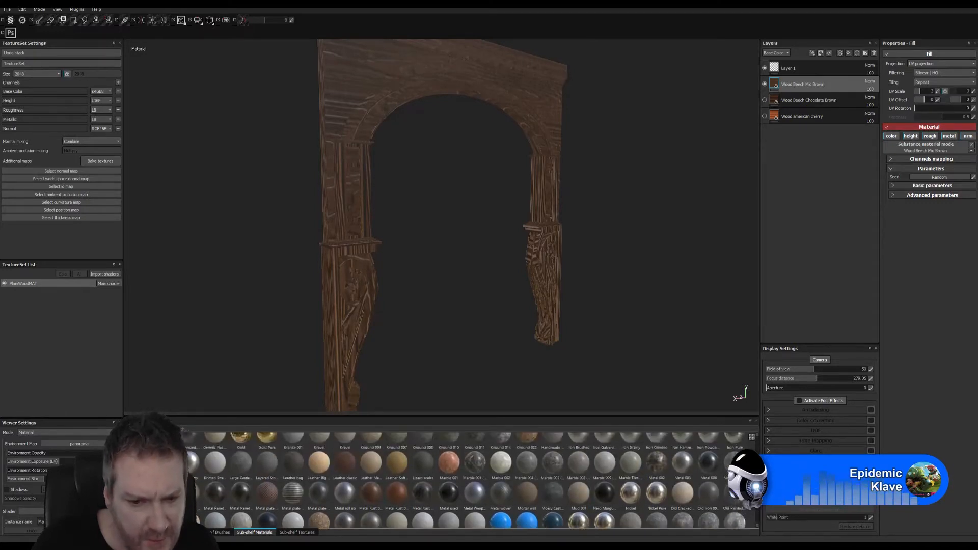
scroll(578, 484, "up", 2)
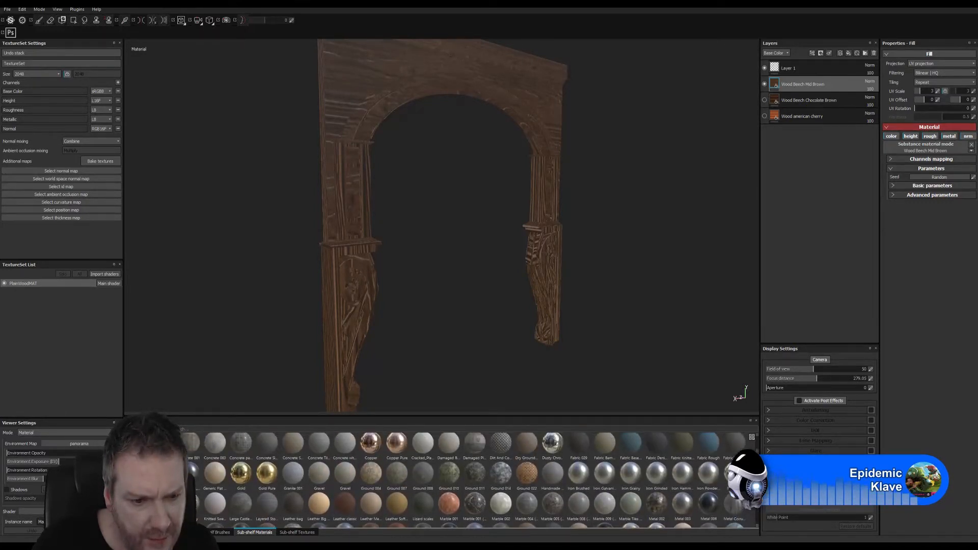
scroll(578, 484, "up", 2)
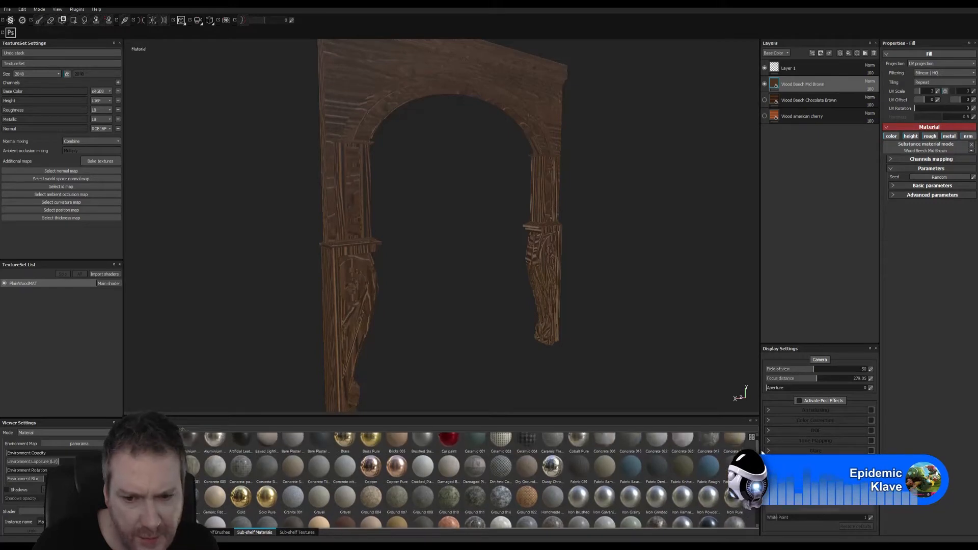
left_click_drag(757, 465, 757, 516)
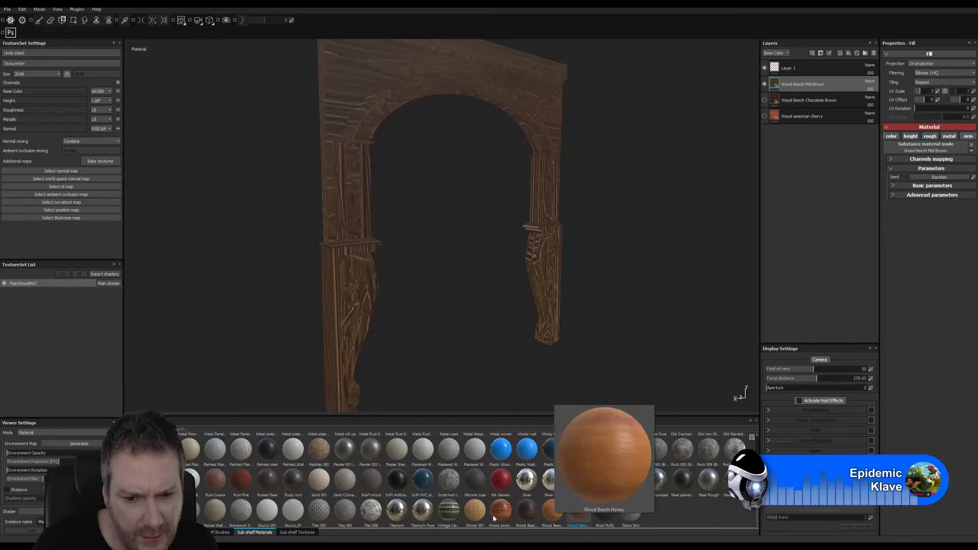
mouse_move(504, 518)
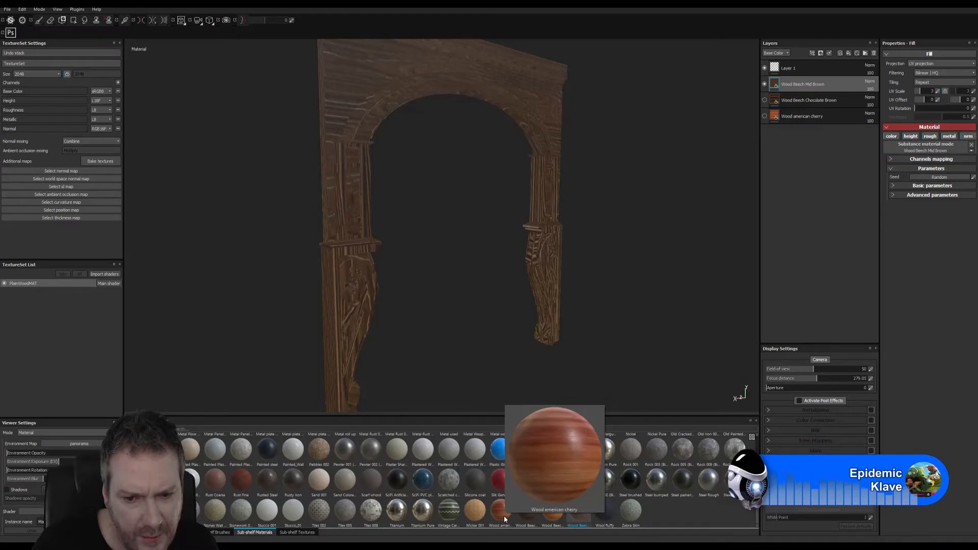
Hide the Wood Beech Mid Brown layer and show the Wood american cherry layer for comparison
left_click(764, 84)
left_click(764, 116)
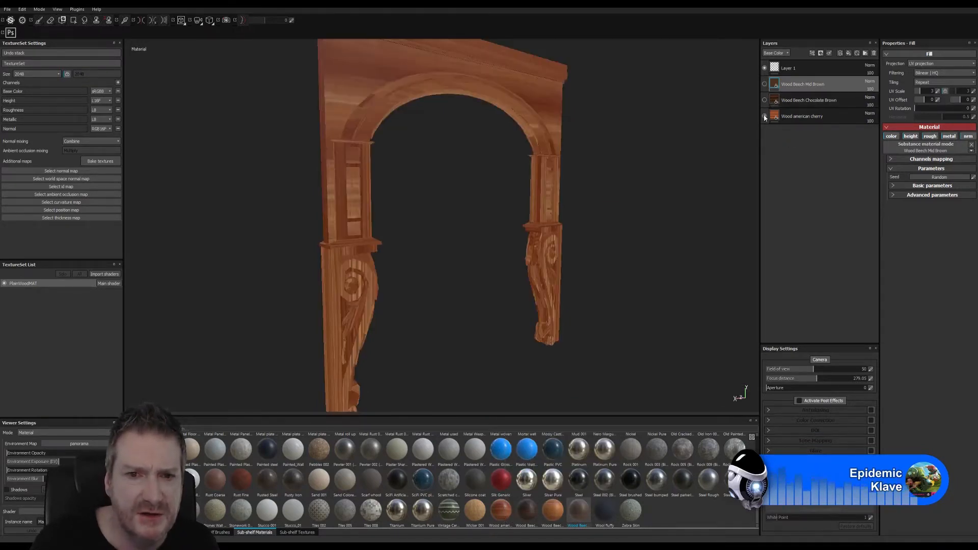
left_click_drag(589, 235, 543, 207, "alt")
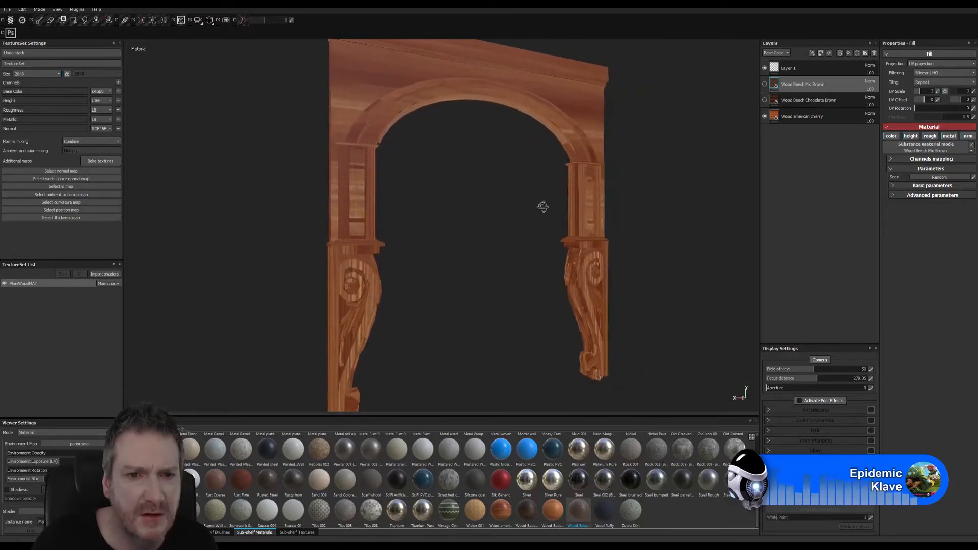
Change the Wood Color of the Wood Beech Mid Brown layer to a dark red and make the layer visible
left_click(894, 195)
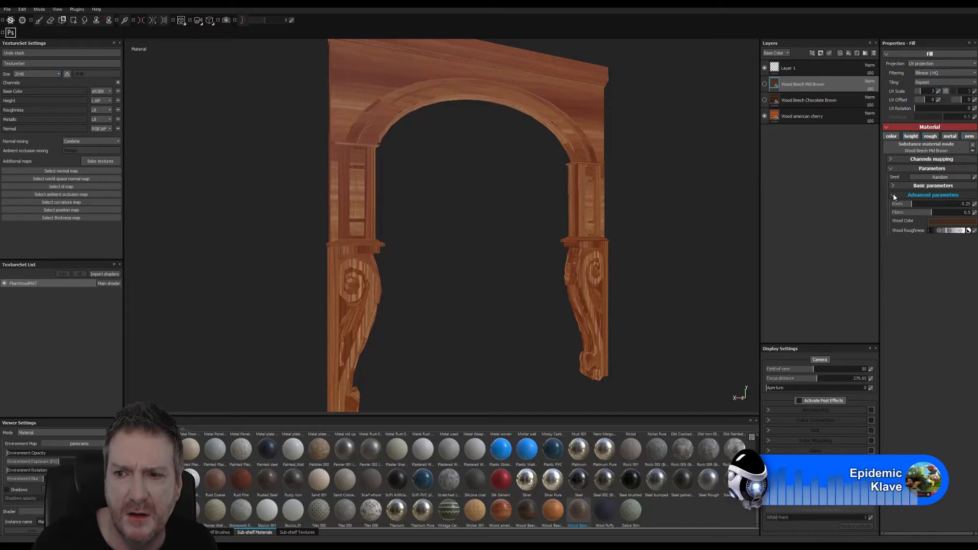
left_click(948, 222)
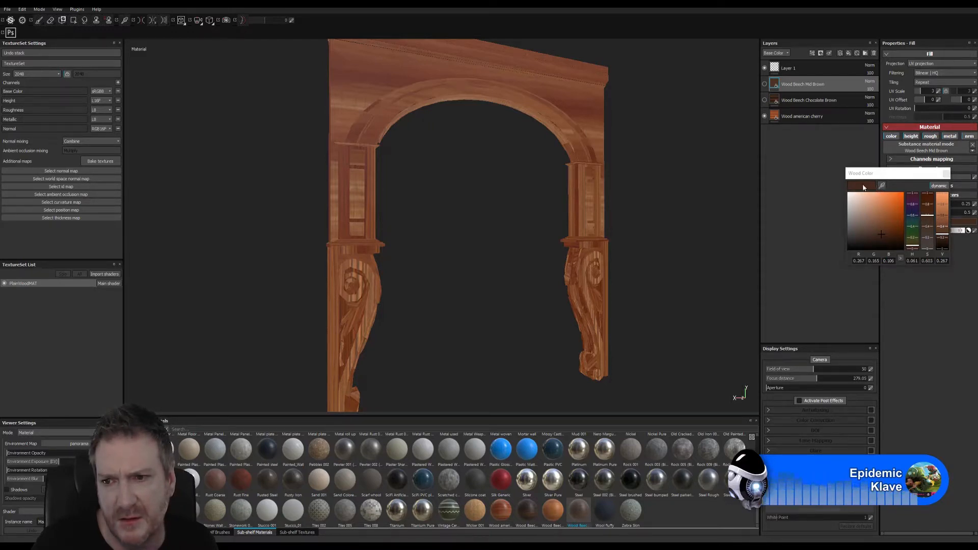
left_click(928, 202)
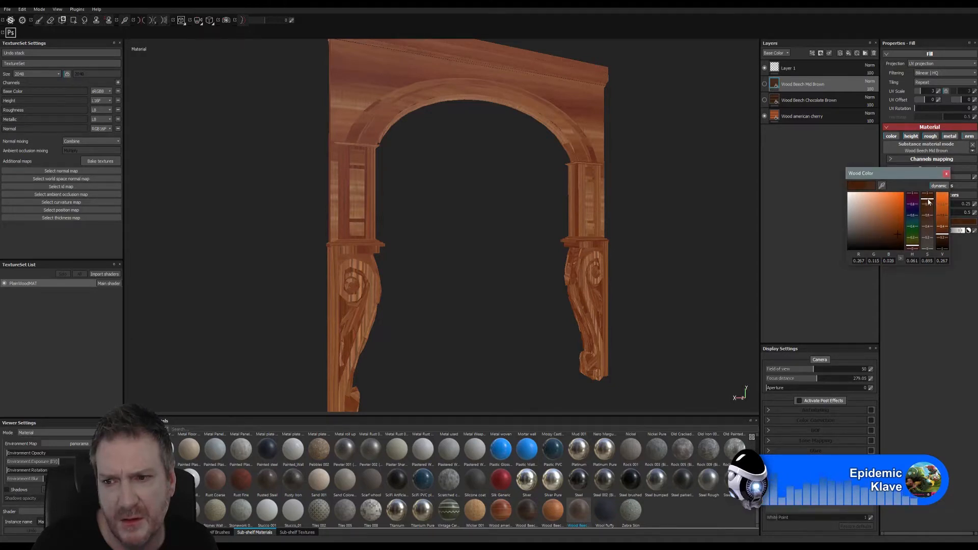
left_click(914, 198)
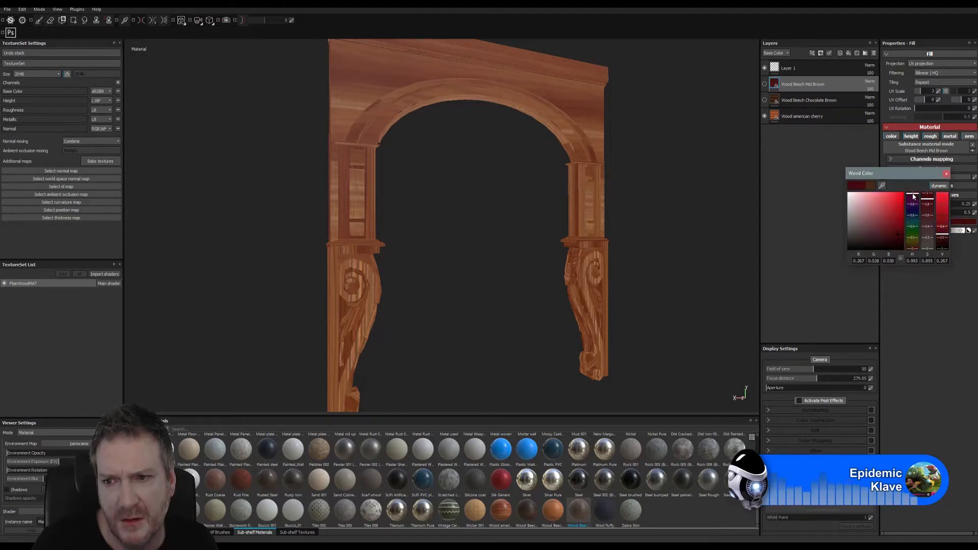
left_click(944, 248)
left_click_drag(899, 247, 898, 240)
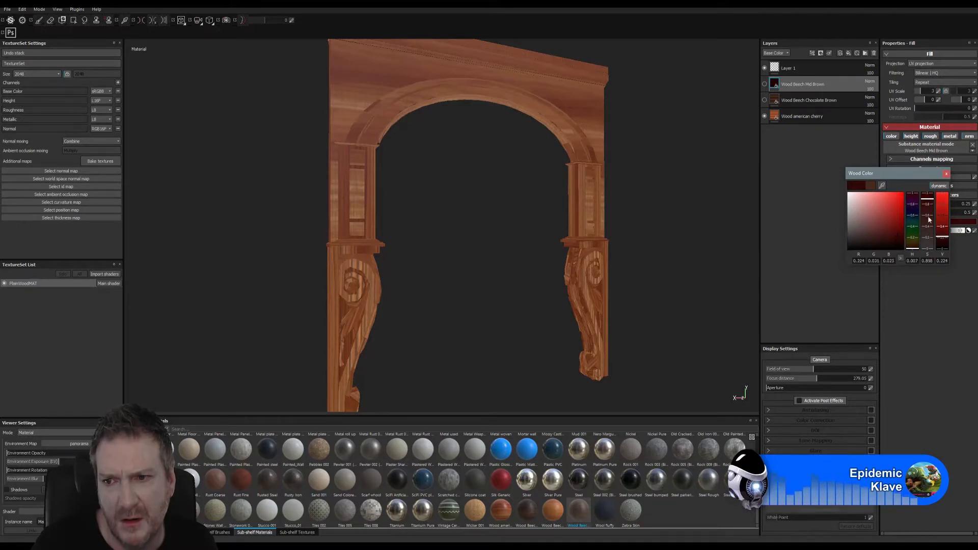
left_click(946, 173)
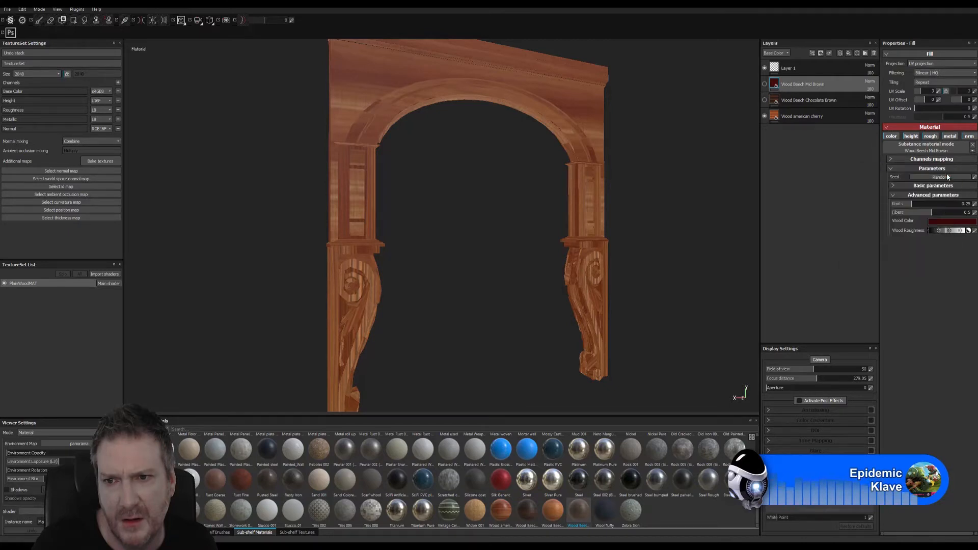
left_click(765, 84)
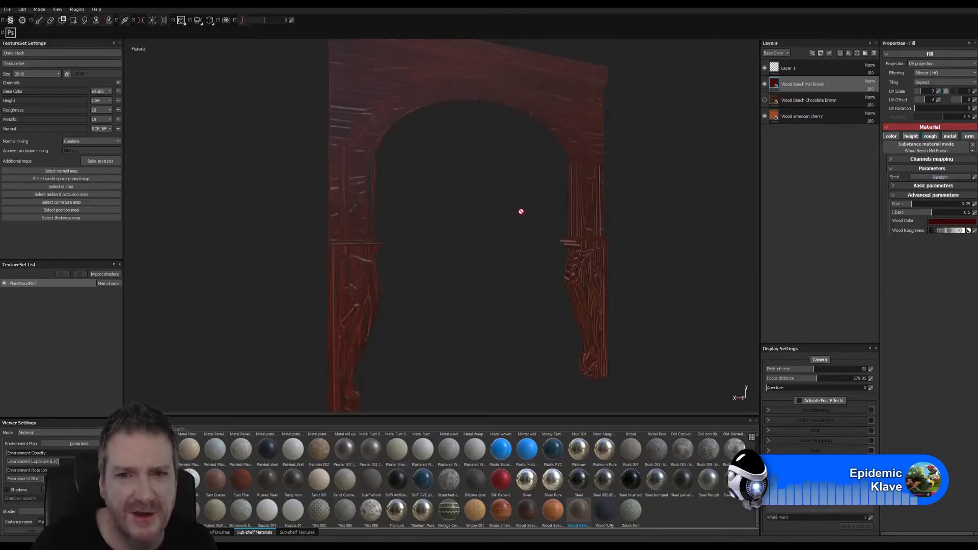
mouse_move(519, 212)
left_mouse_down("alt")
mouse_move(394, 172)
mouse_move(500, 194)
mouse_move(515, 209)
mouse_move(480, 318)
mouse_move(436, 265)
mouse_move(421, 277)
mouse_move(445, 247)
mouse_move(414, 207)
mouse_move(438, 223)
mouse_move(434, 236)
left_mouse_up("alt")
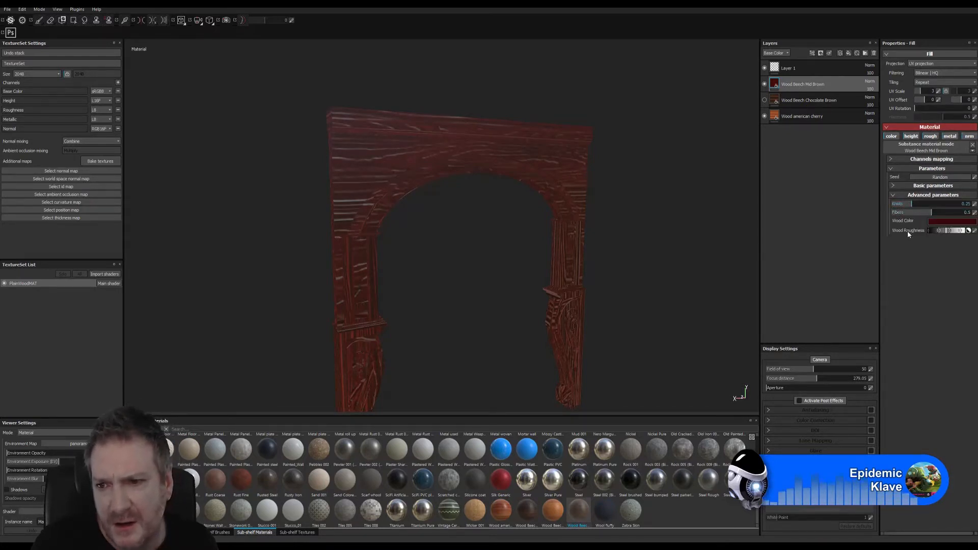
Reduce the Normal Intensity of the Wood Beech Mid Brown material to 0.05 in its basic parameters
left_click(892, 159)
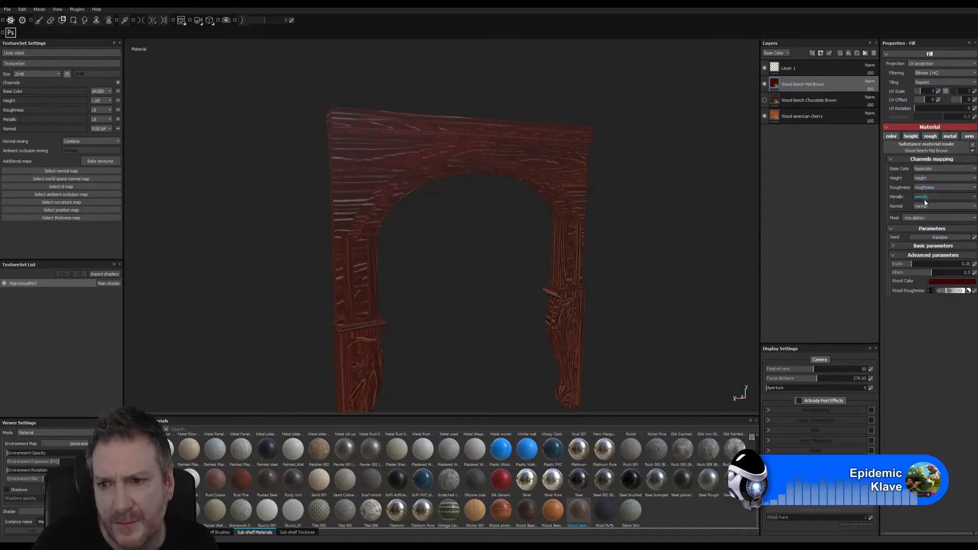
left_click(895, 247)
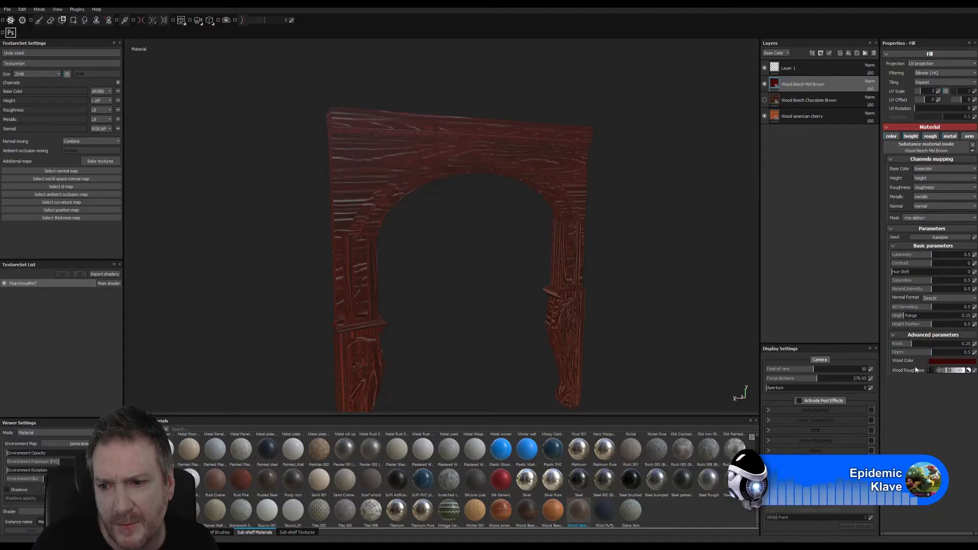
left_click(911, 291)
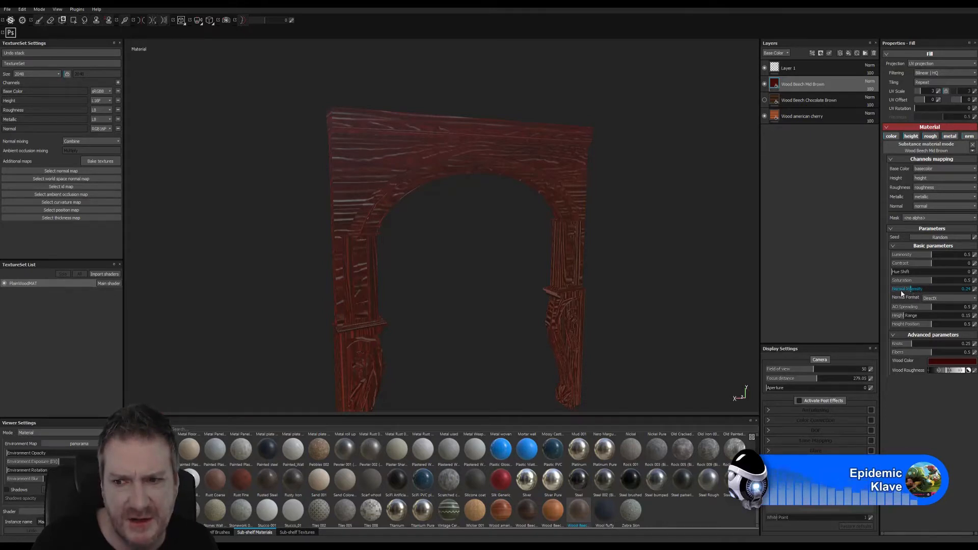
left_click(899, 290)
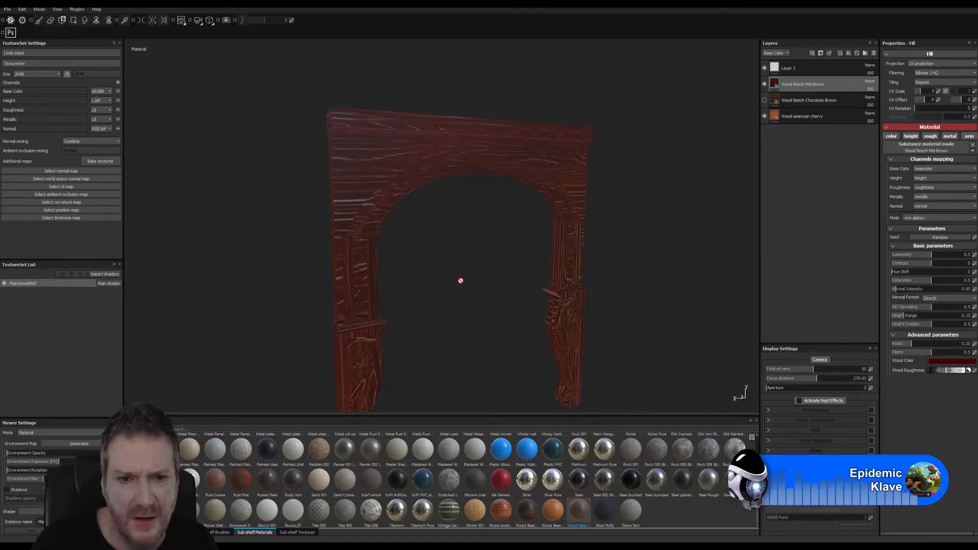
Set the Wood Beech Mid Brown material's Fibers to 0.82 and Knots to 0.06 in its advanced parameters
left_click_drag(461, 281, 808, 314, "alt")
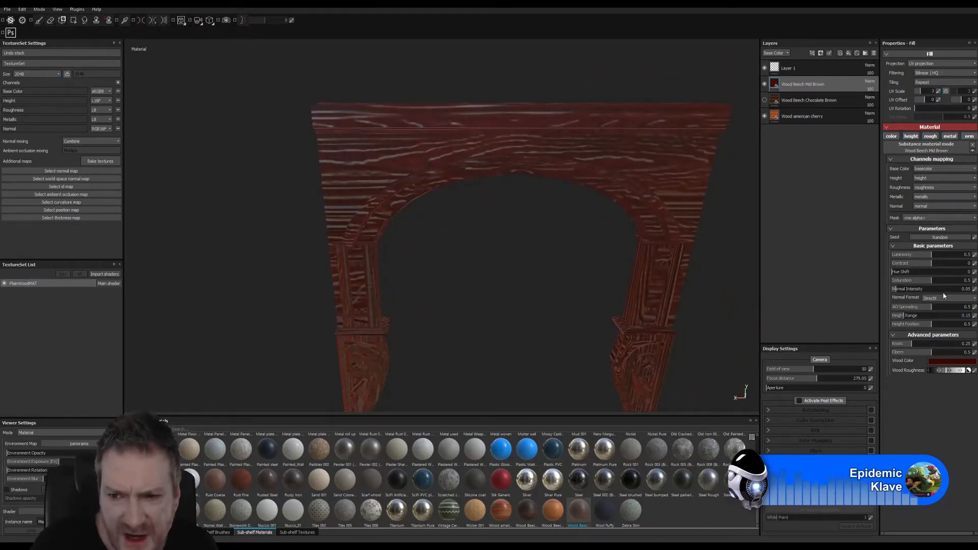
left_click(898, 353)
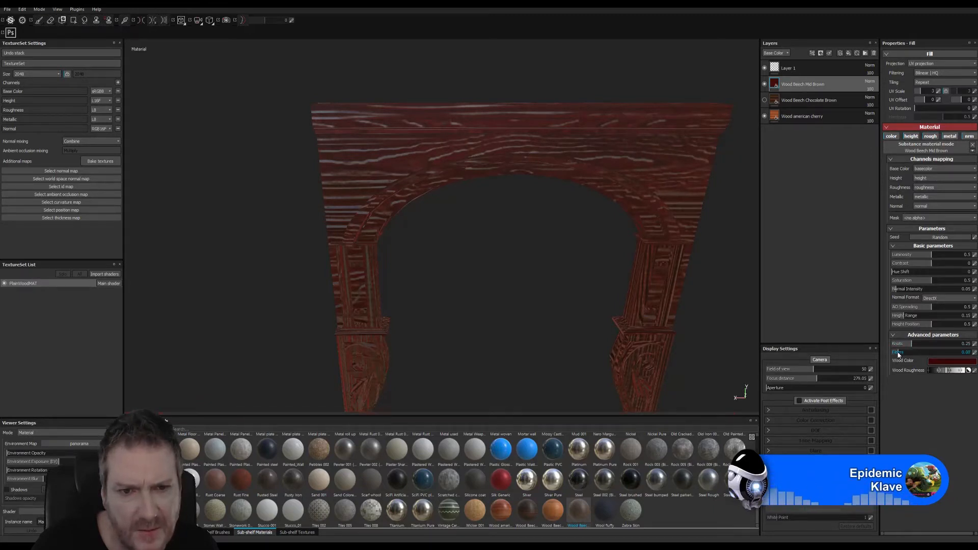
left_click(957, 353)
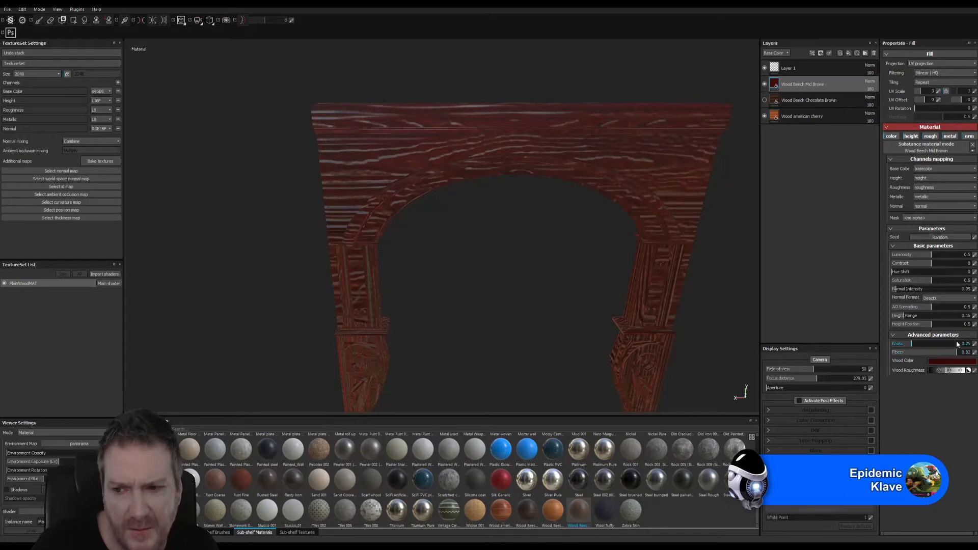
left_click(952, 343)
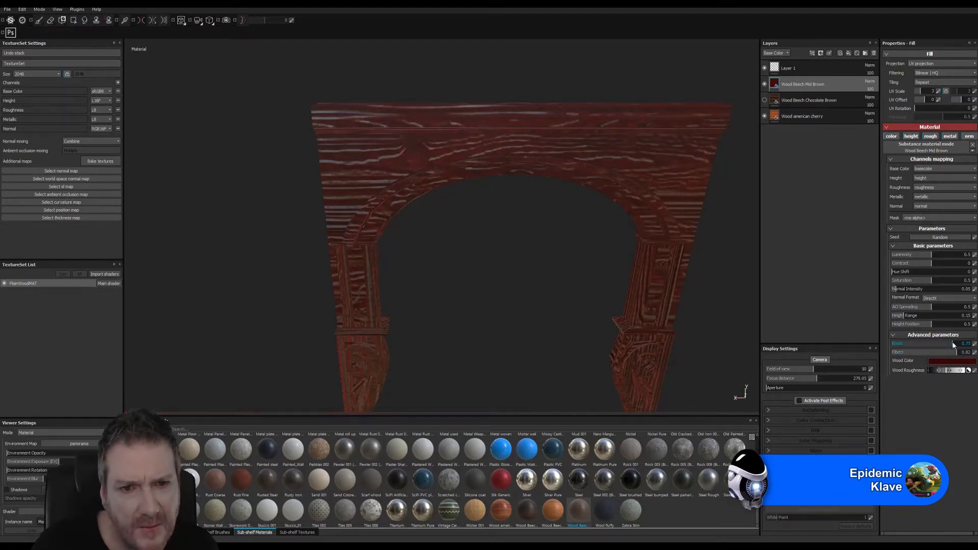
left_click(897, 345)
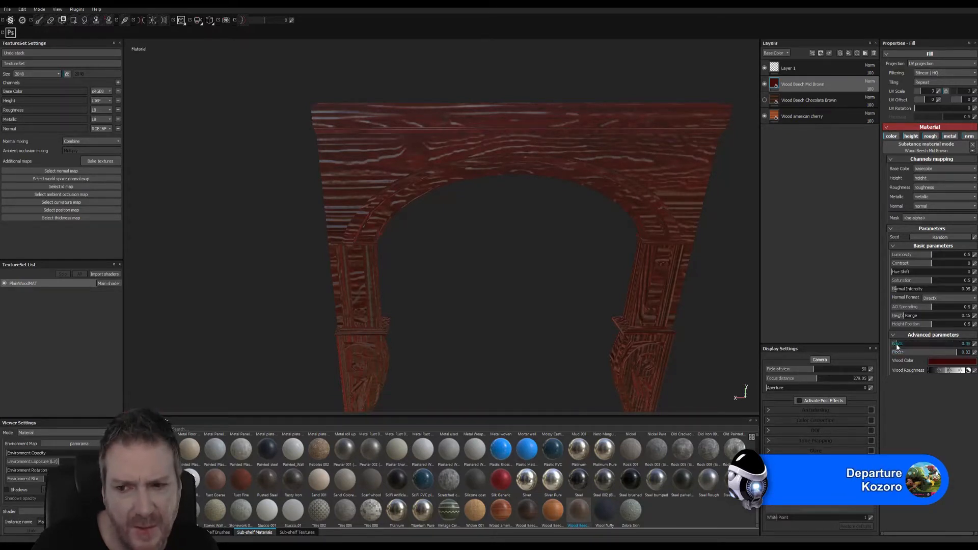
Lower the Height Position of the Wood Beech Mid Brown material to about 0.29, comparing higher and lower values on the arch
left_click_drag(604, 289, 643, 264, "alt")
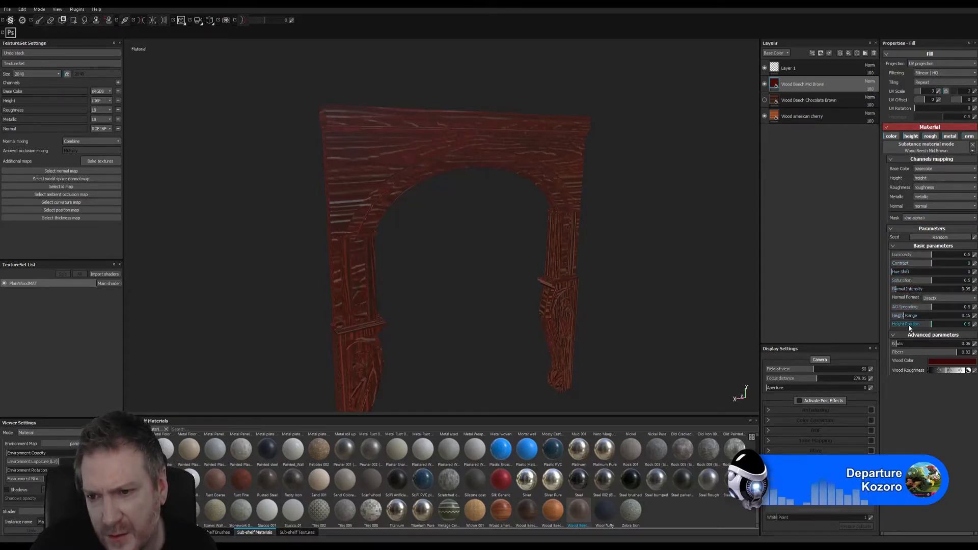
left_click_drag(913, 329, 683, 305)
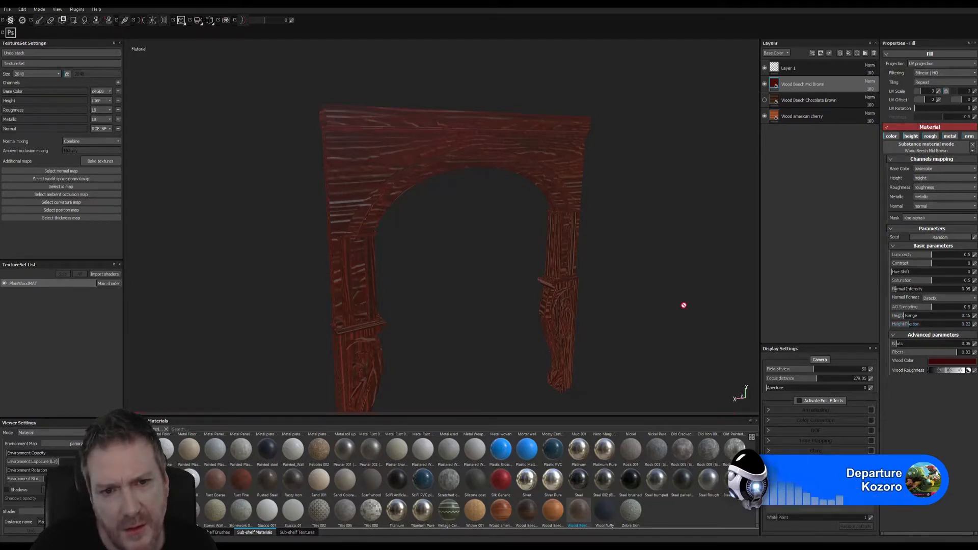
left_click_drag(459, 245, 273, 232, "alt")
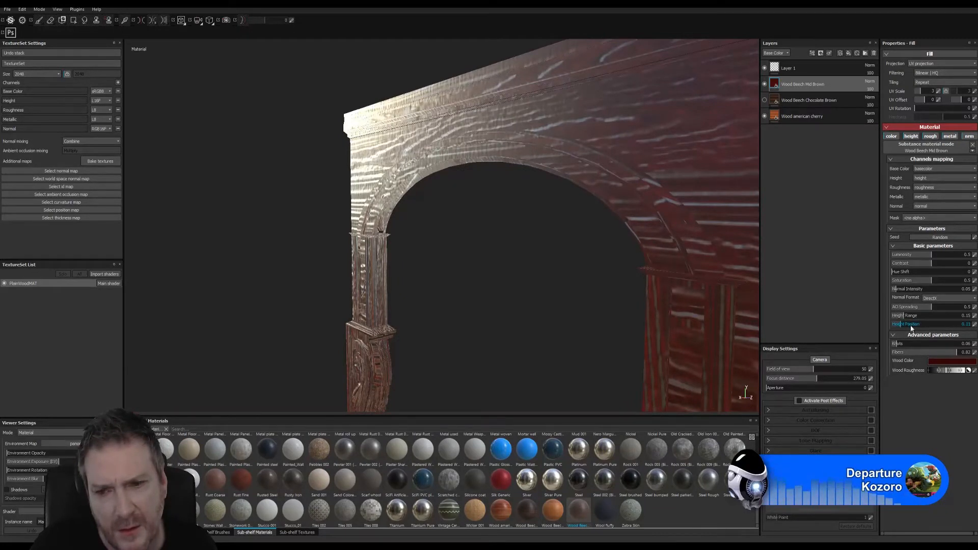
left_click_drag(941, 326, 943, 327)
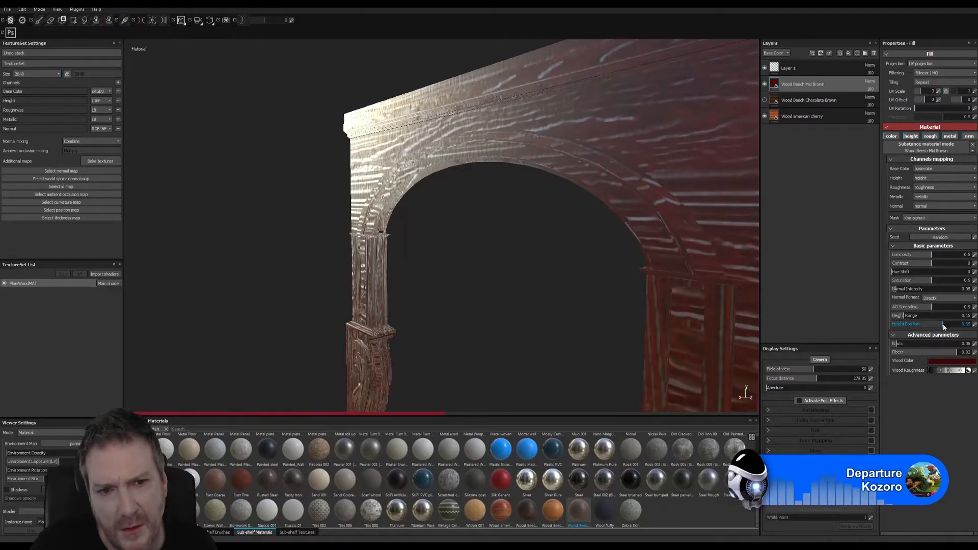
left_click_drag(915, 328, 914, 327)
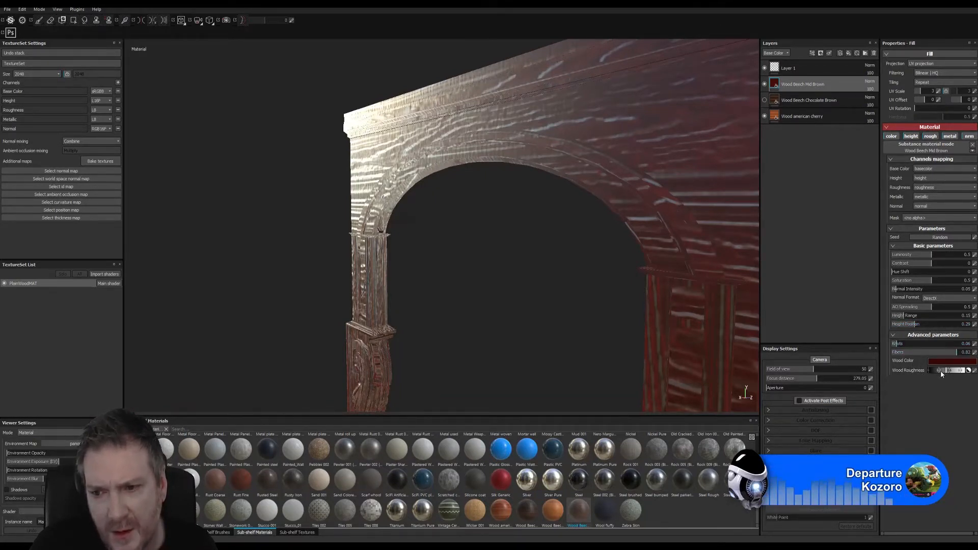
Adjust the Wood Roughness range of the Wood Beech Mid Brown material while checking the arch's sheen from several angles
left_click_drag(940, 370, 939, 370)
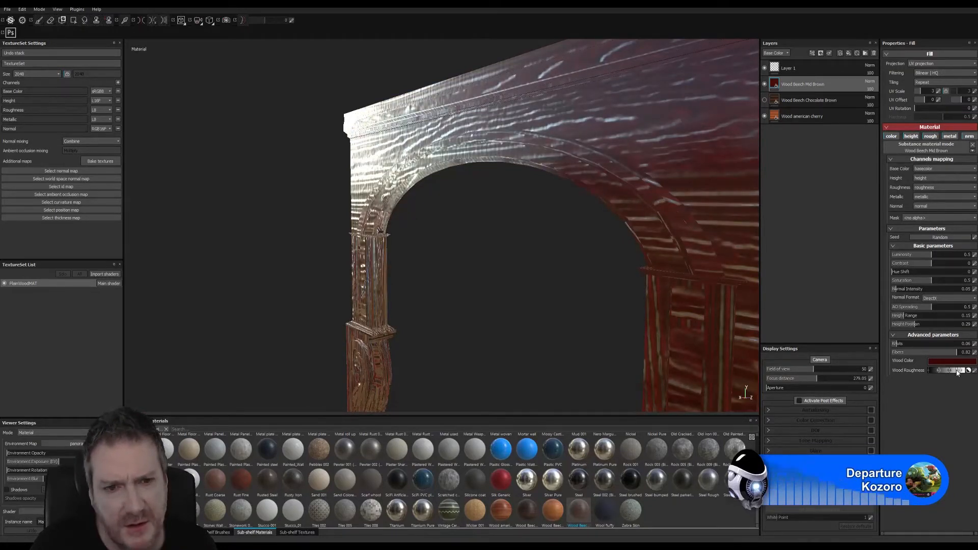
mouse_move(581, 275)
left_mouse_down("alt")
mouse_move(606, 251)
mouse_move(520, 252)
mouse_move(776, 245)
mouse_move(856, 279)
mouse_move(571, 259)
left_mouse_up("alt")
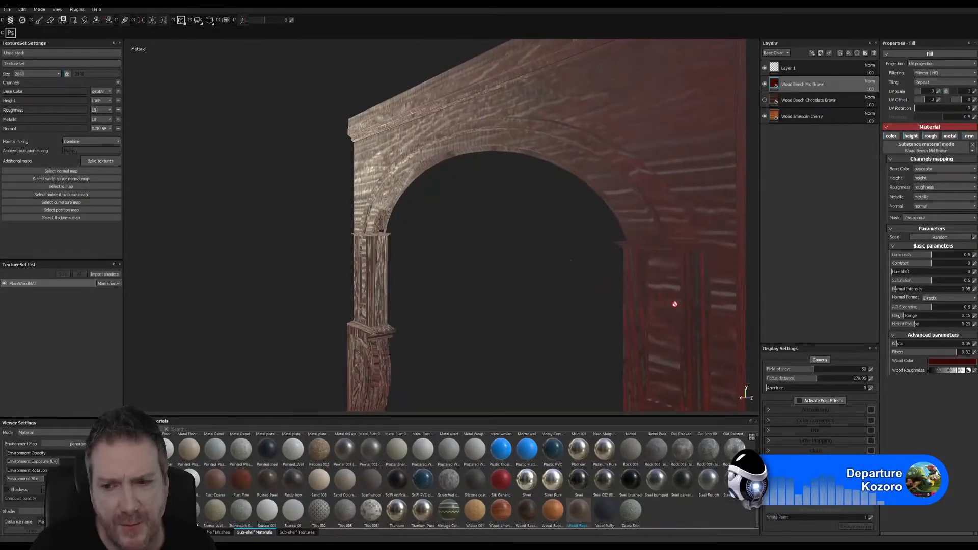
left_click(951, 371)
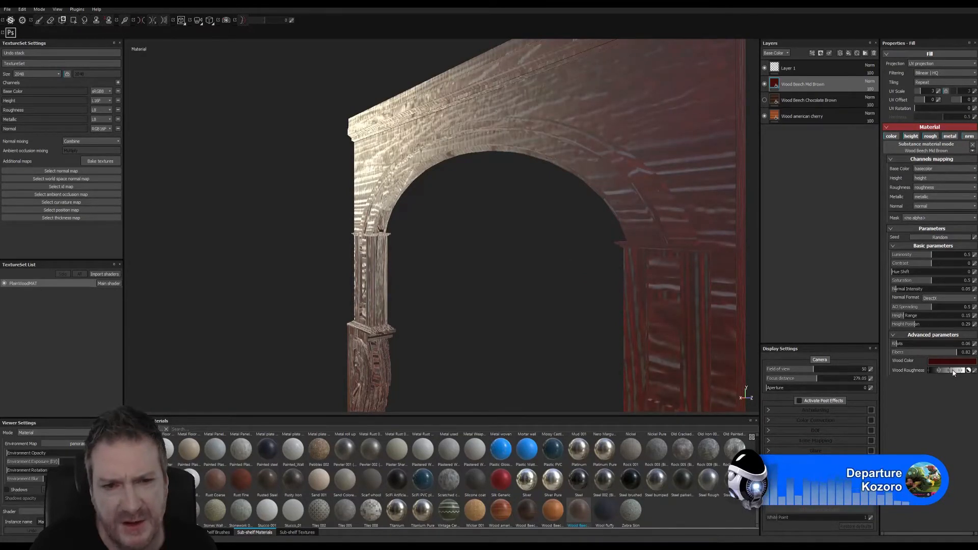
left_click_drag(536, 291, 489, 270, "alt")
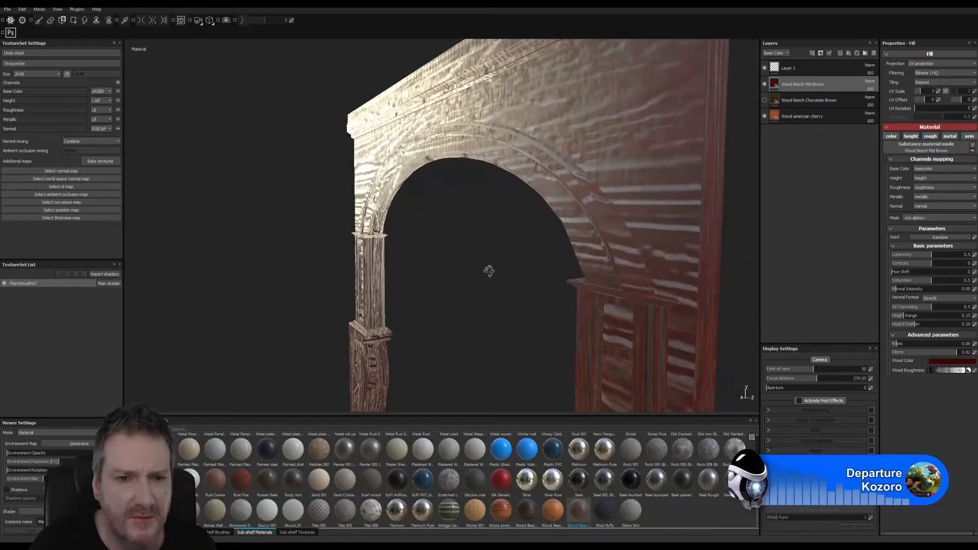
left_click(948, 371)
left_click_drag(578, 311, 610, 305, "alt")
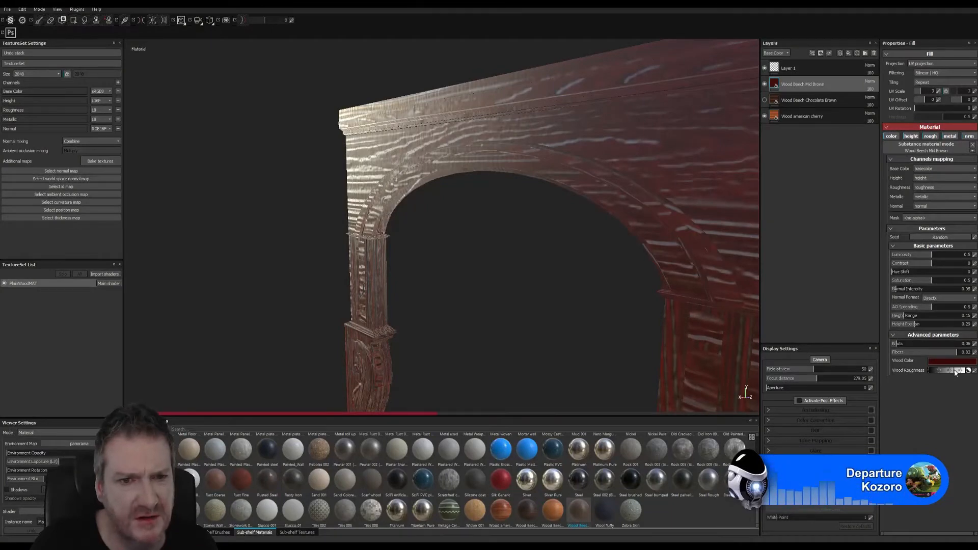
left_click_drag(594, 298, 815, 285, "alt")
left_click_drag(718, 289, 422, 124, "alt")
left_click_drag(521, 287, 637, 283, "alt")
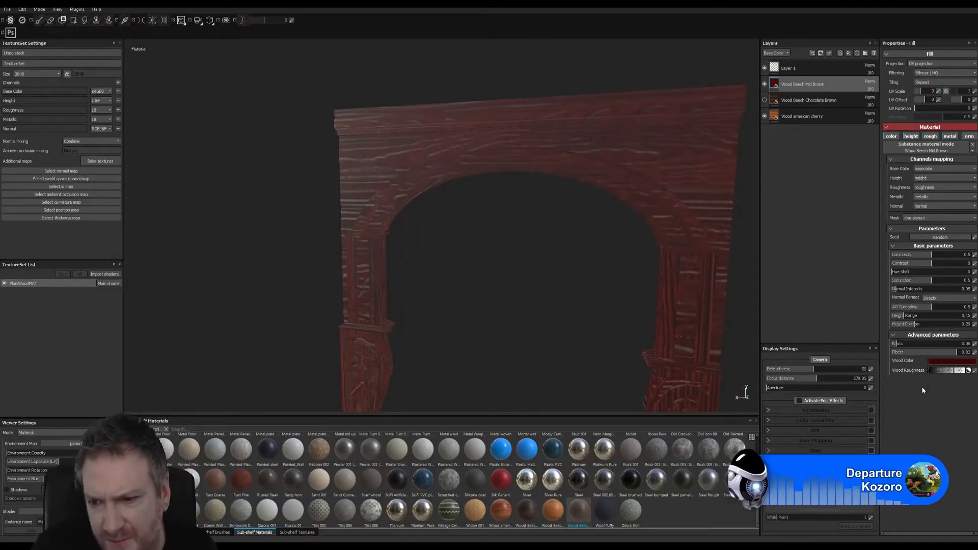
Randomize the seed of the Wood Beech Mid Brown material three times to get a different grain pattern on the arch
left_click(939, 240)
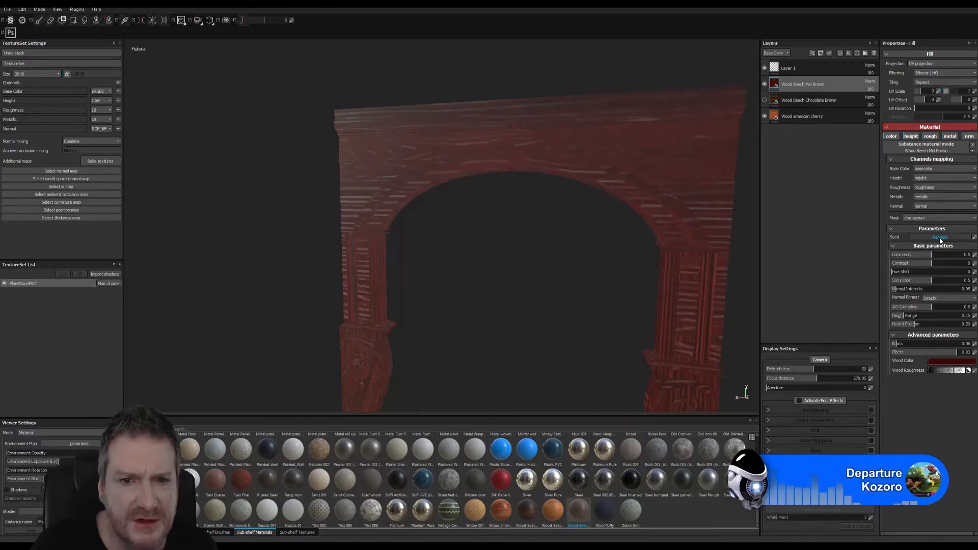
left_click(940, 238)
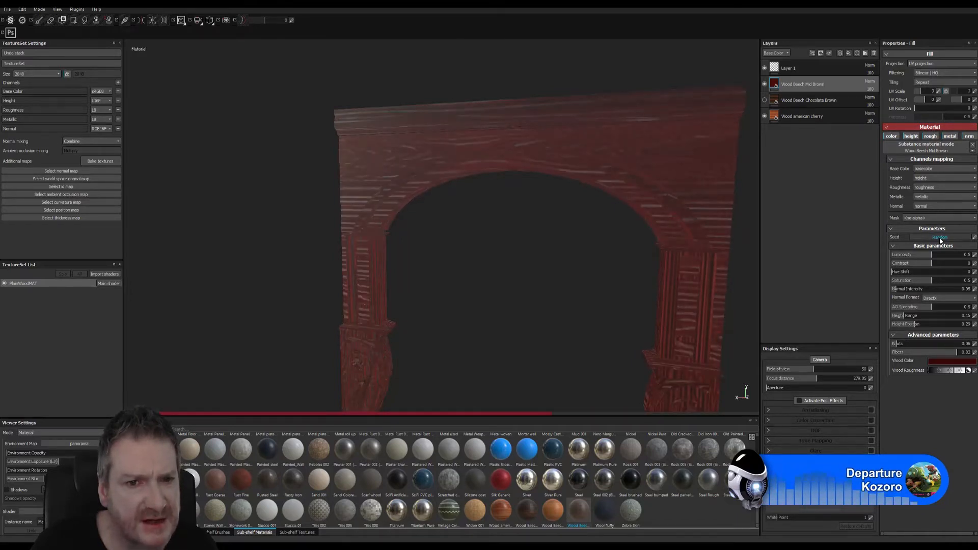
left_click(940, 238)
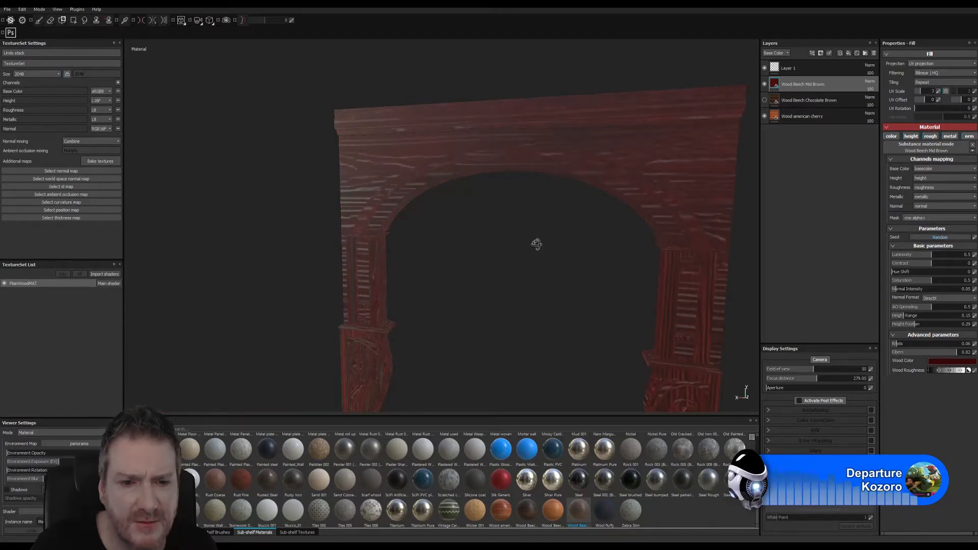
left_click_drag(532, 245, 598, 253, "alt")
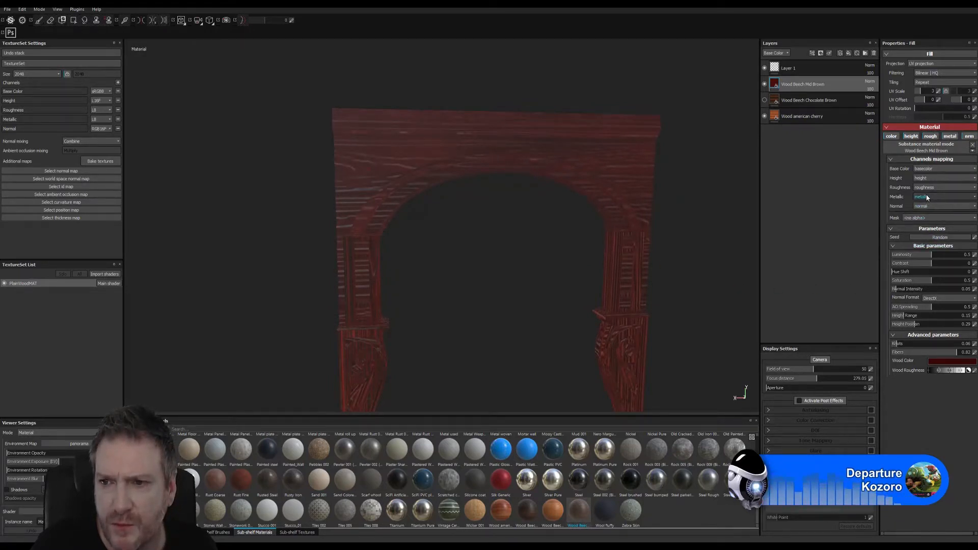
Compare the arch with and without the beech layer's height channel, leaving the channel enabled
left_click(911, 136)
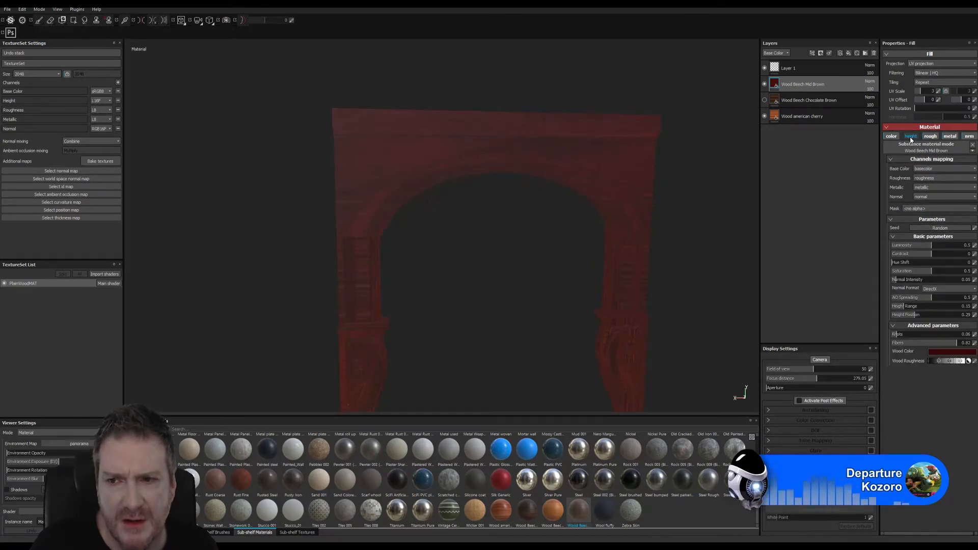
left_click(911, 137)
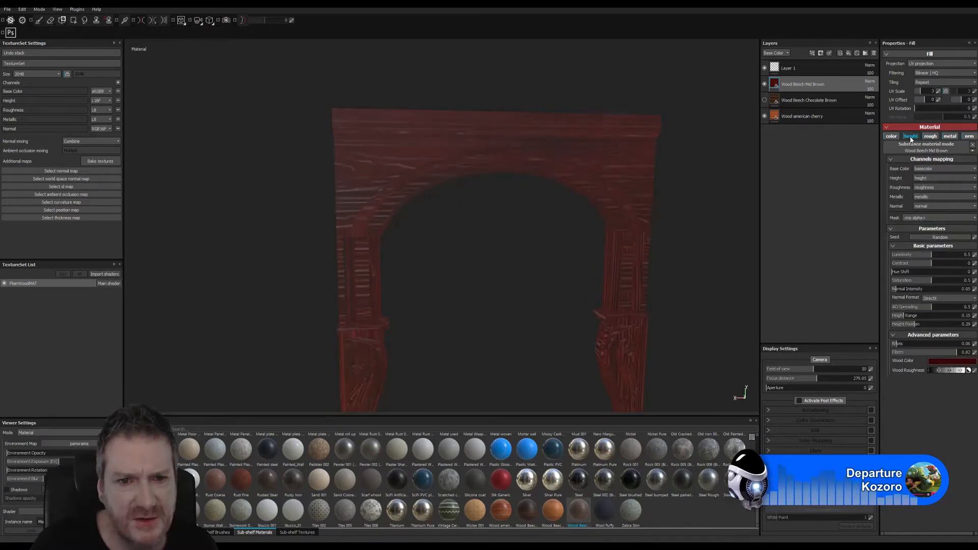
left_click(911, 136)
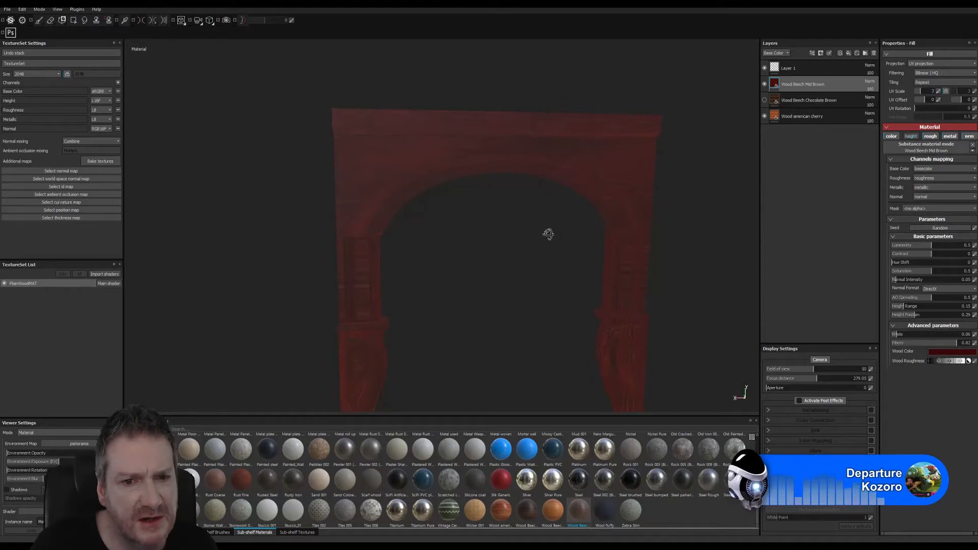
mouse_move(548, 234)
left_mouse_down("alt")
mouse_move(399, 236)
mouse_move(465, 207)
mouse_move(473, 170)
mouse_move(537, 210)
mouse_move(543, 237)
mouse_move(487, 225)
mouse_move(441, 232)
mouse_move(435, 253)
mouse_move(424, 227)
mouse_move(454, 262)
mouse_move(582, 227)
mouse_move(620, 244)
mouse_move(564, 227)
left_mouse_up("alt")
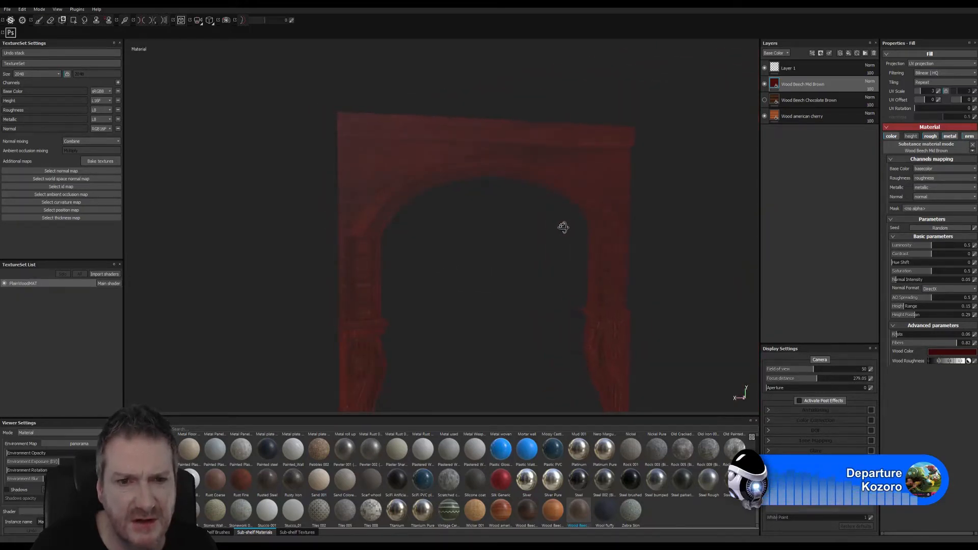
left_click(911, 136)
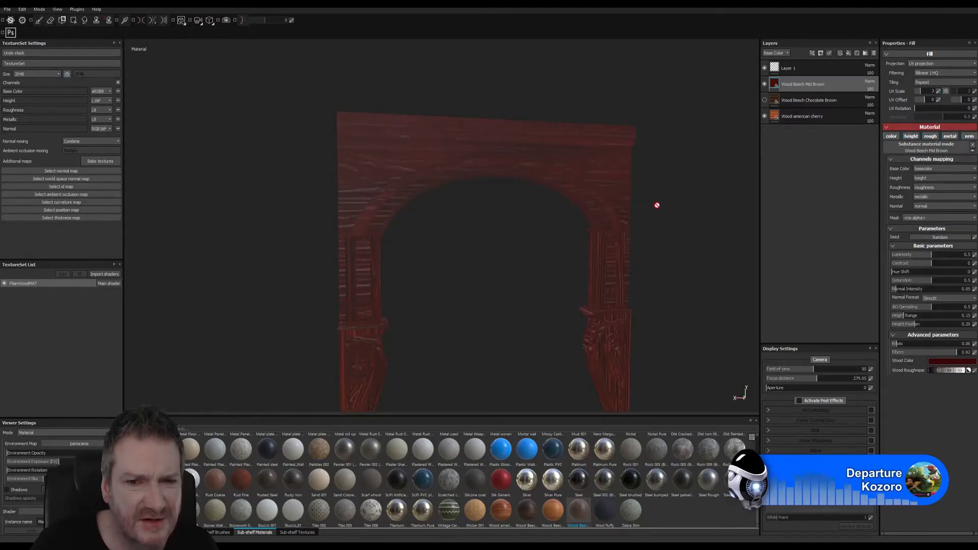
Reduce the Height Range of the Wood Beech Mid Brown material to 0.08 and inspect the grain relief around the arch
left_click_drag(478, 271, 659, 265, "alt")
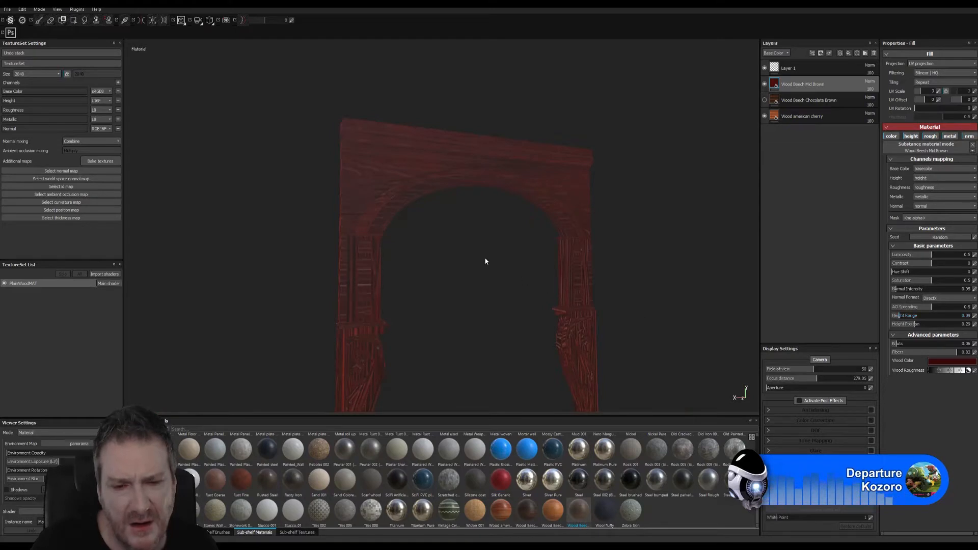
left_click_drag(485, 261, 338, 273, "alt")
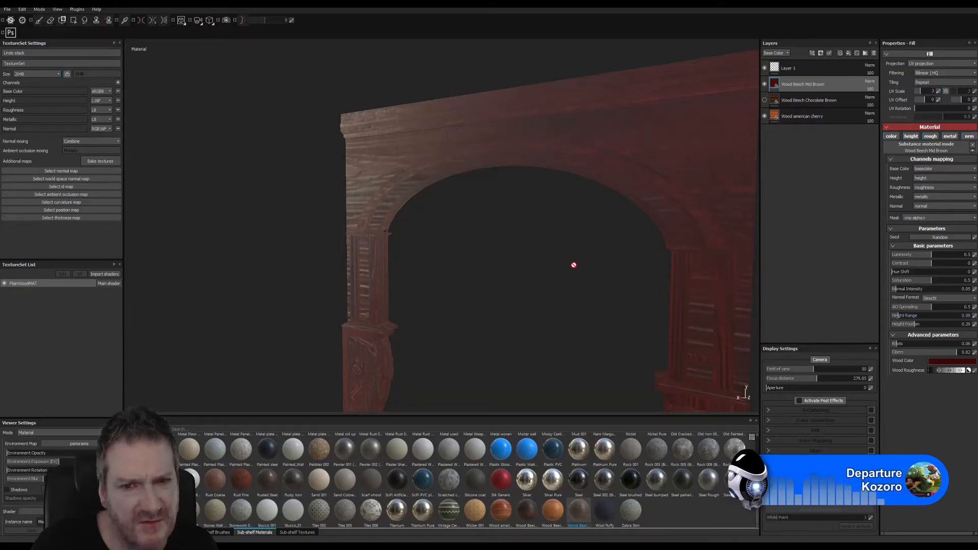
left_click_drag(572, 263, 704, 287, "alt")
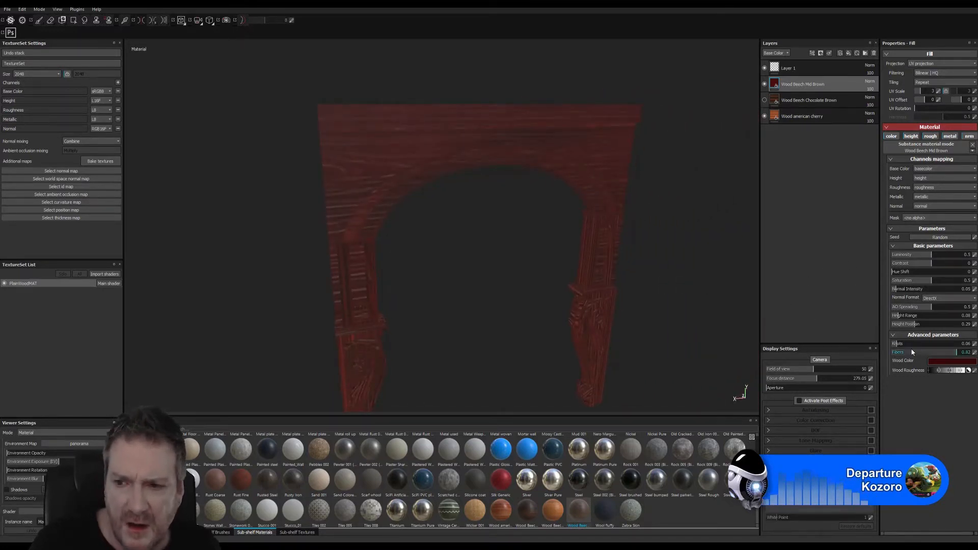
Toggle the beech layer's height channel again to compare the softened grain relief from several angles, ending with it enabled
left_click(910, 136)
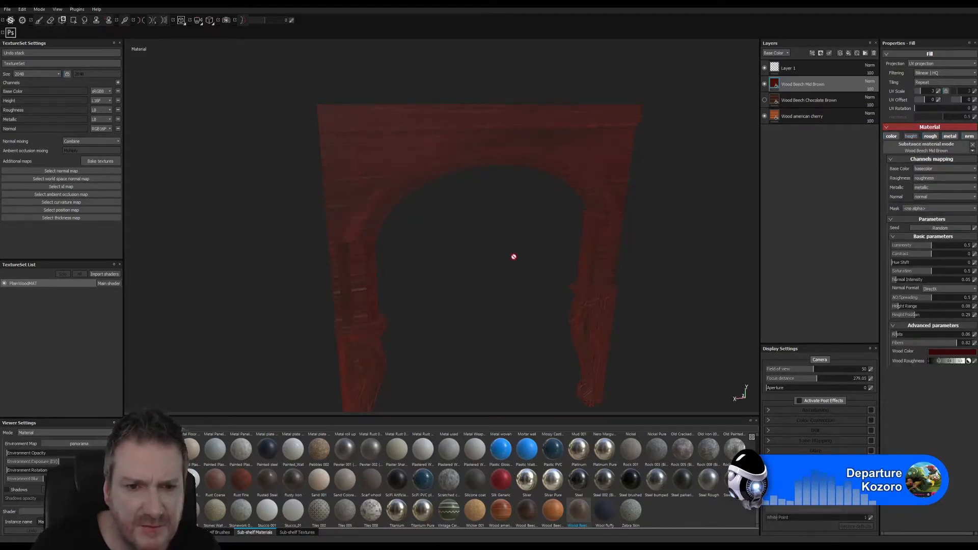
left_click_drag(513, 257, 419, 252, "alt")
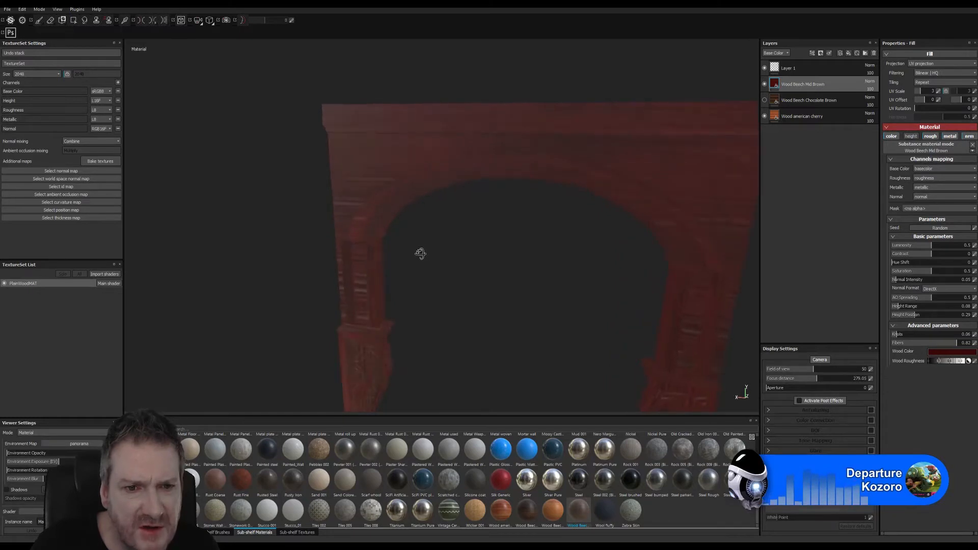
left_click(911, 136)
left_click_drag(521, 312, 670, 283, "alt")
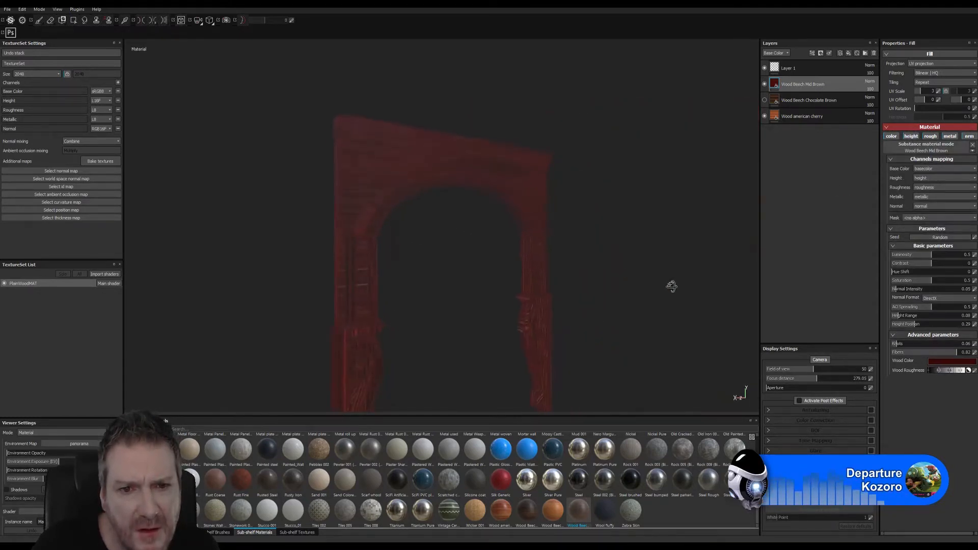
left_click(911, 136)
left_click(912, 136)
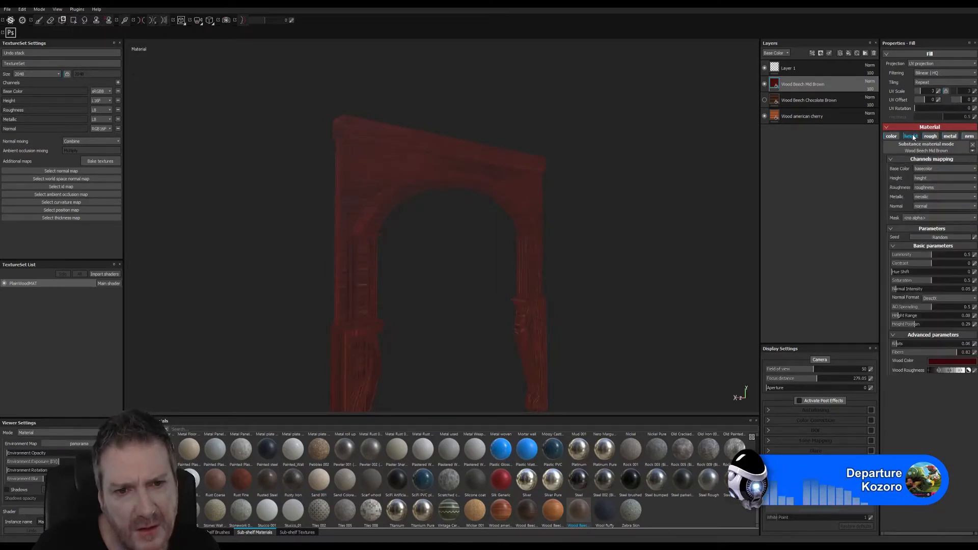
mouse_move(465, 301)
left_mouse_down("alt")
mouse_move(268, 314)
mouse_move(414, 289)
mouse_move(478, 299)
left_mouse_up("alt")
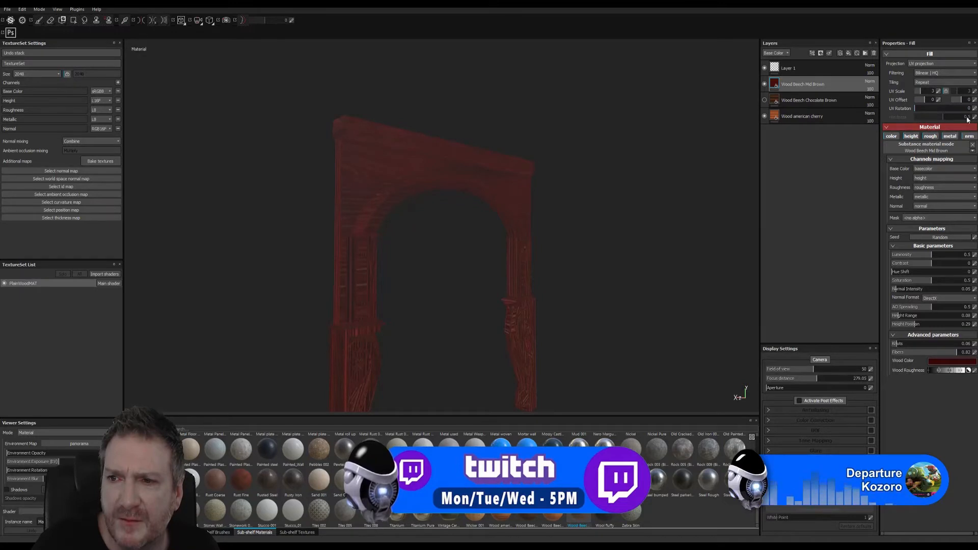
Try Tiling set to None on the Wood Beech Mid Brown layer, and restore it to Repeat
left_click(969, 82)
left_click(945, 89)
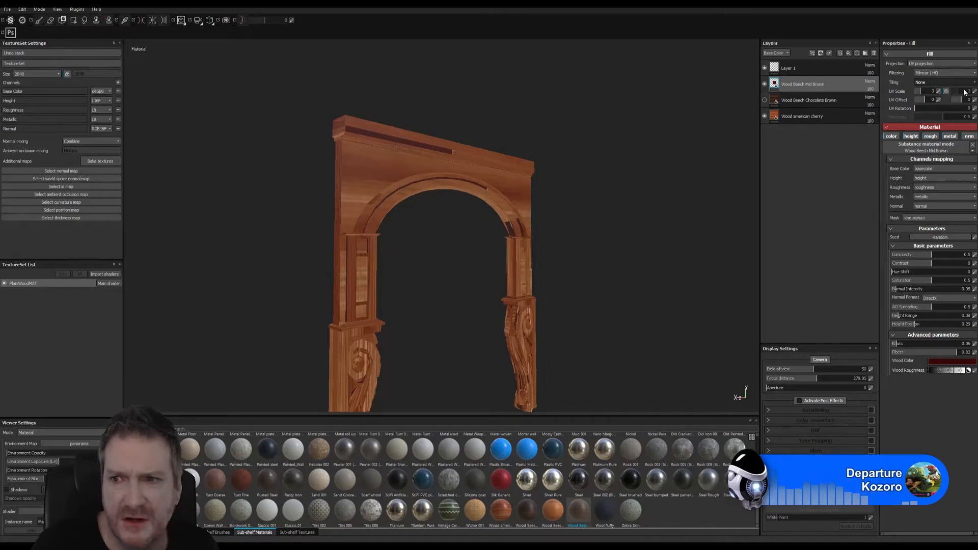
left_click(966, 83)
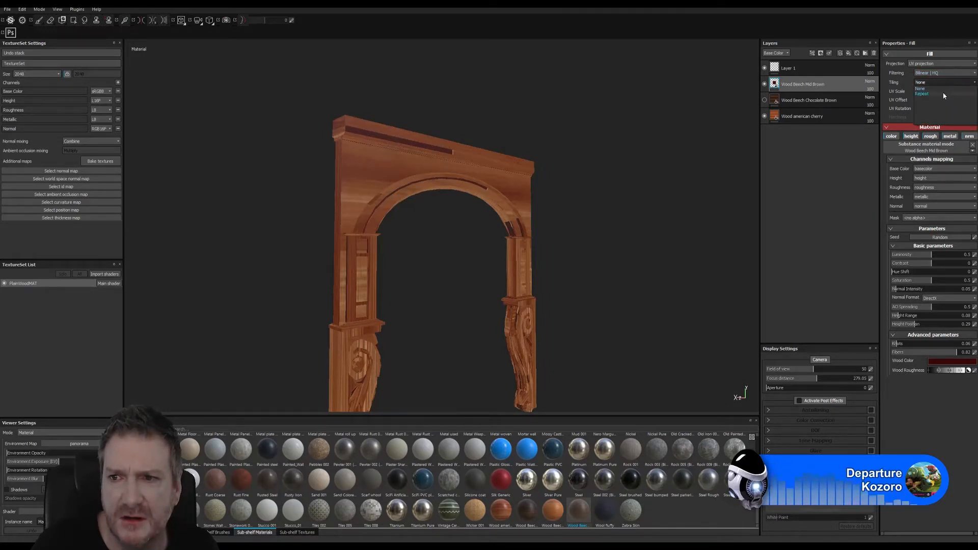
left_click(944, 94)
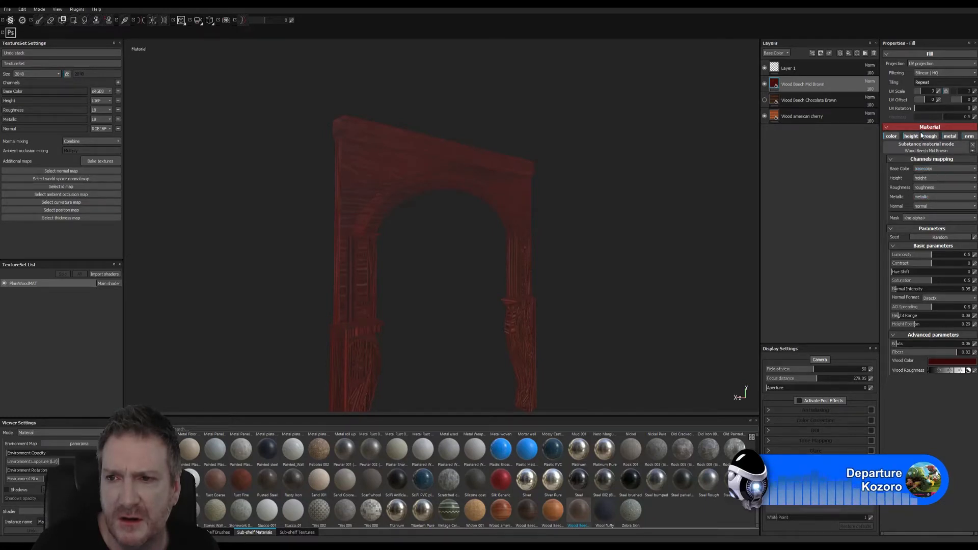
Unlink the two UV Scale values of the Wood Beech Mid Brown layer and reduce the vertical scale to 0.5
left_click_drag(548, 260, 459, 287, "alt")
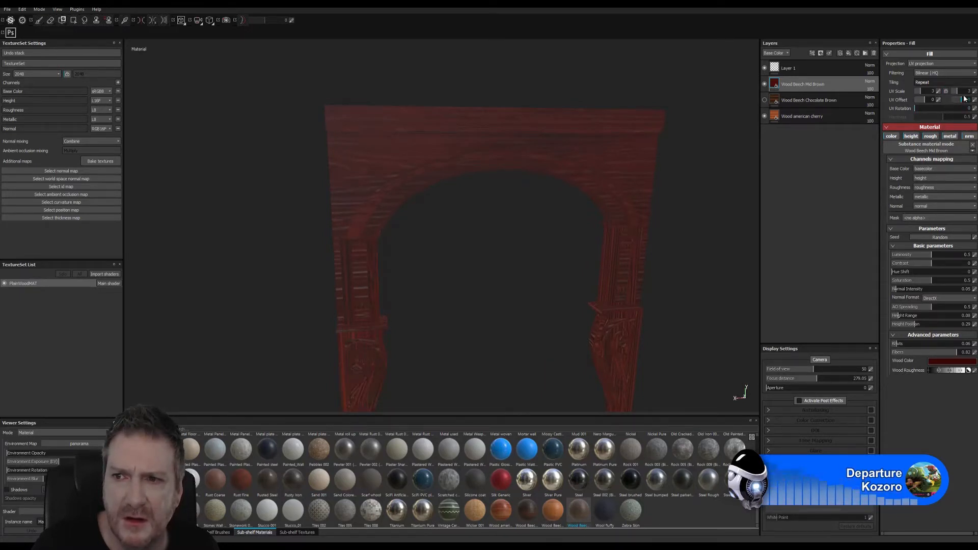
double_click(969, 91)
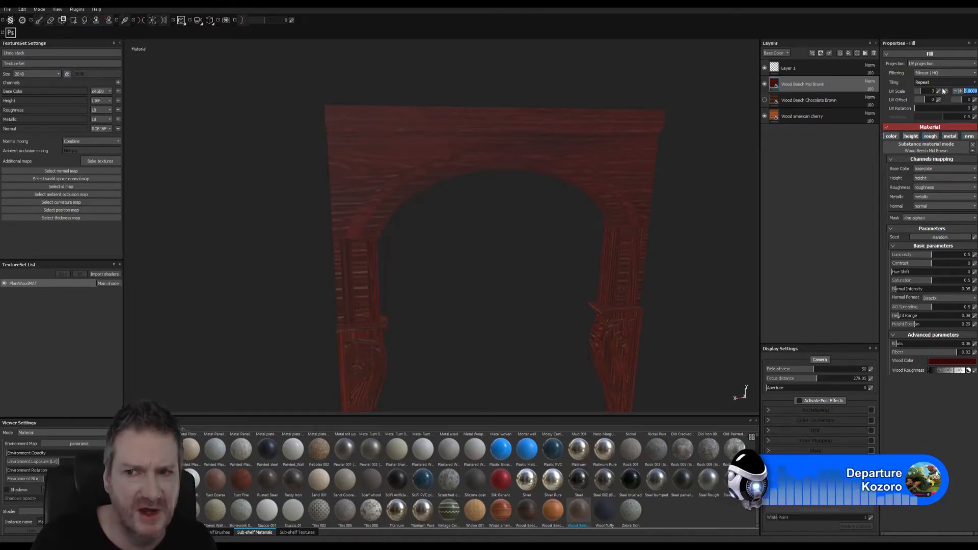
left_click(803, 125)
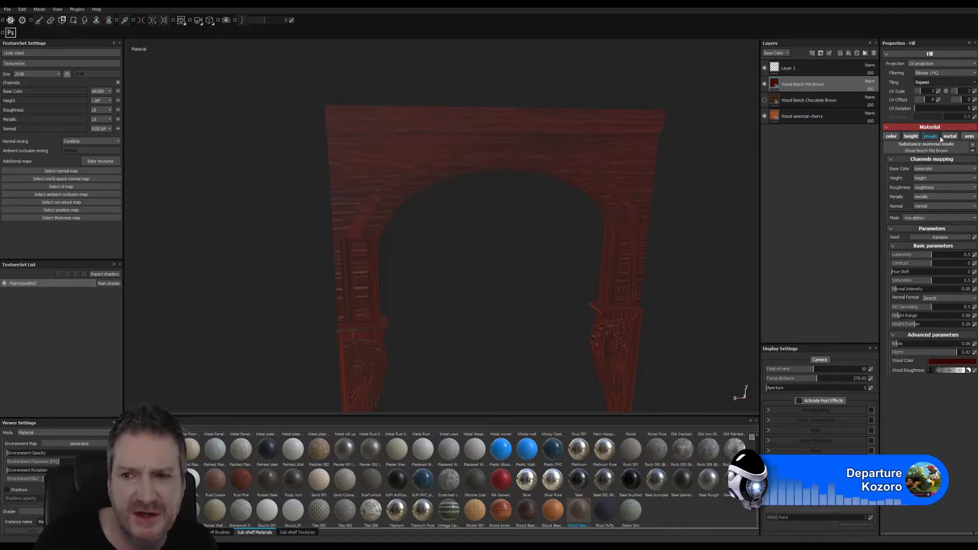
left_click(971, 92)
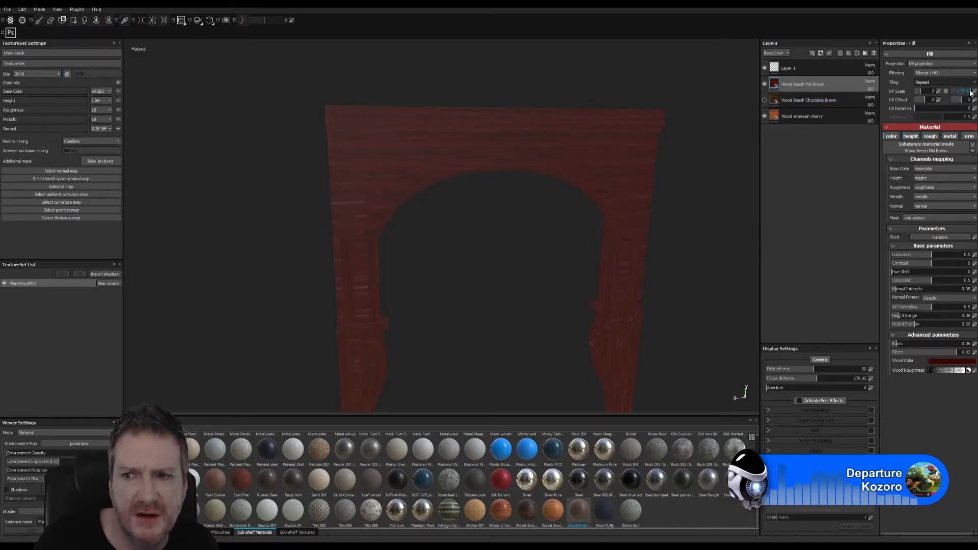
left_click_drag(961, 91, 951, 90)
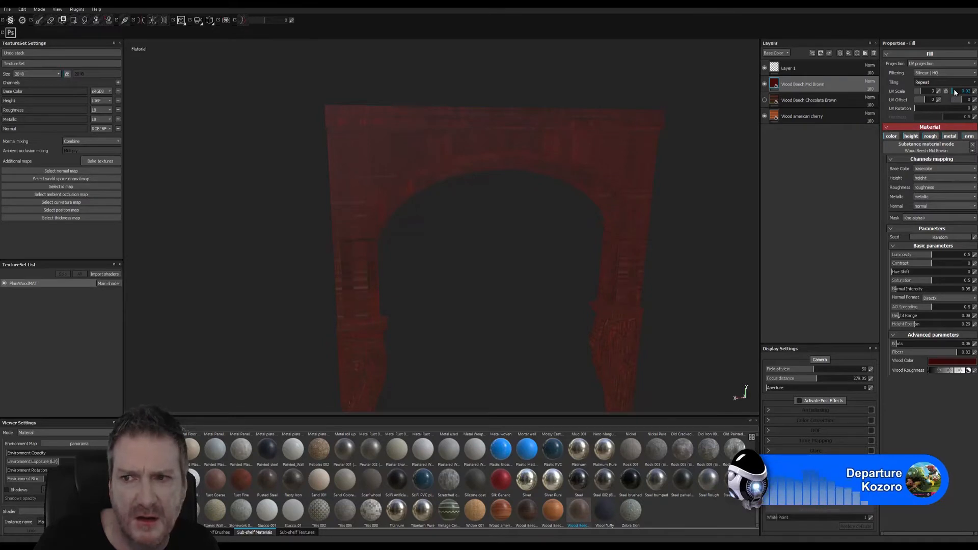
left_click(953, 91)
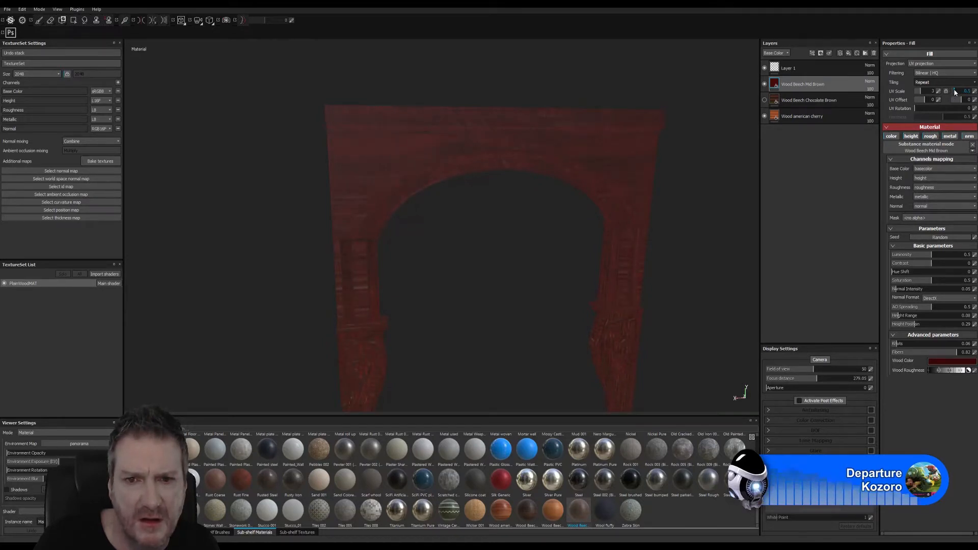
Examine the rescaled beech grain on the arch's front, pillars and carved details from several angles and distances
left_click_drag(544, 220, 655, 218, "alt")
left_click_drag(415, 251, 264, 246, "alt")
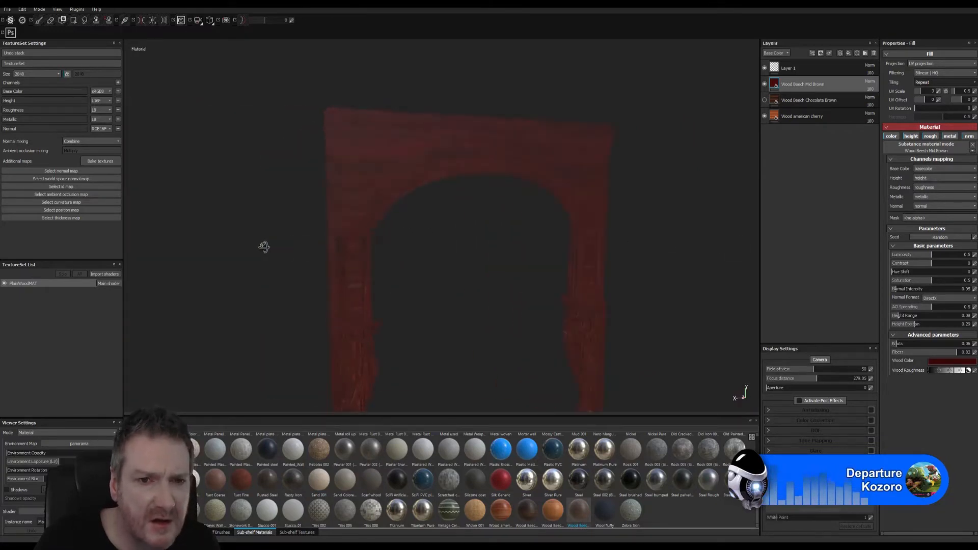
right_click_drag(374, 195, 667, 175, "alt")
middle_click_drag(602, 227, 510, 128, "alt")
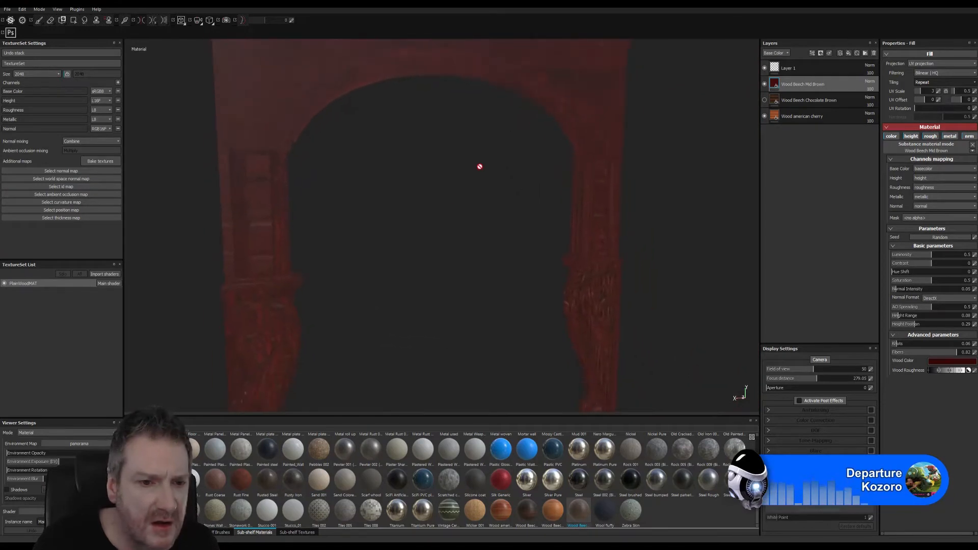
left_click_drag(479, 166, 435, 244, "alt")
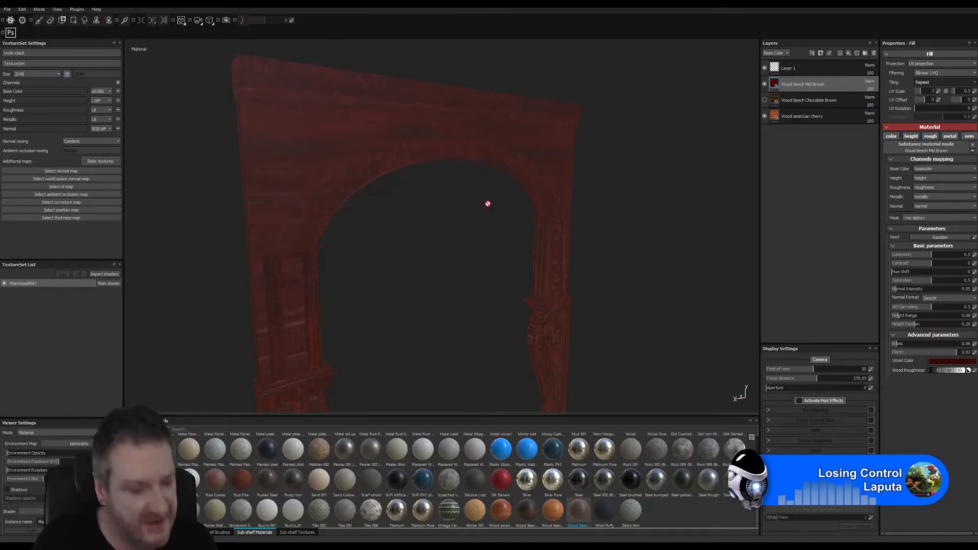
mouse_move(469, 249)
left_mouse_down("alt")
mouse_move(362, 249)
mouse_move(452, 245)
left_mouse_up("alt")
left_click_drag(443, 338, 483, 206, "alt")
left_click_drag(432, 260, 398, 260, "alt")
middle_click_drag(398, 260, 401, 289, "alt")
left_click_drag(402, 289, 829, 225, "alt")
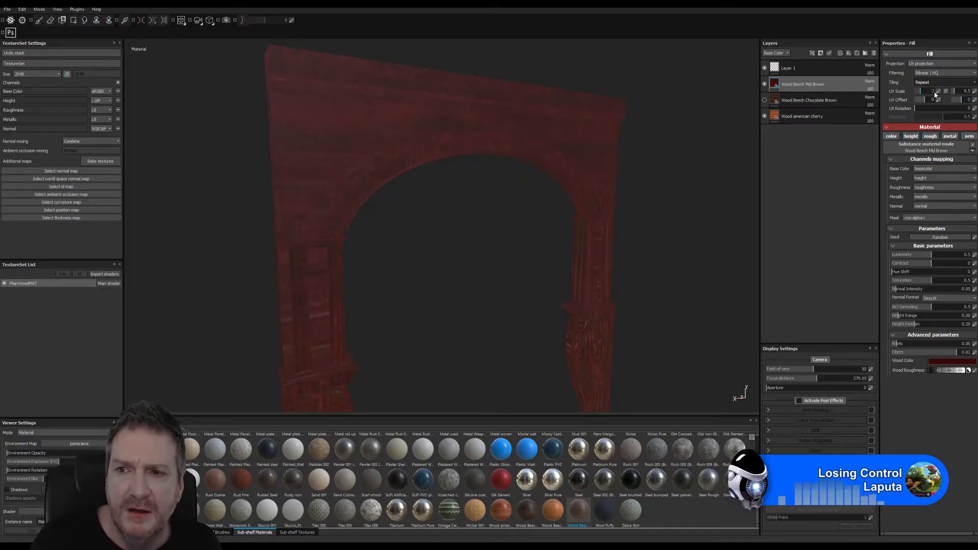
Try lower and higher horizontal UV Scale values on the beech layer to judge the grain density
left_click(916, 90)
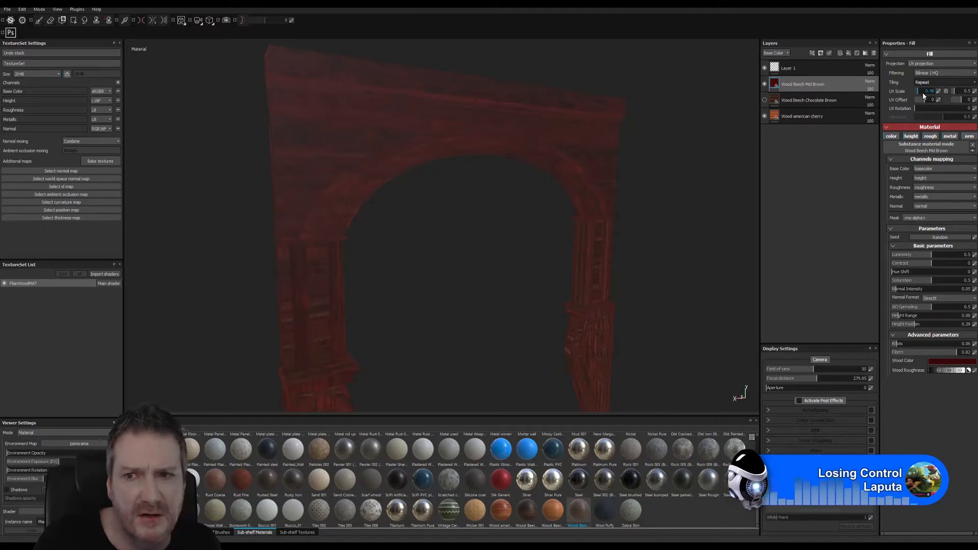
left_click(925, 92)
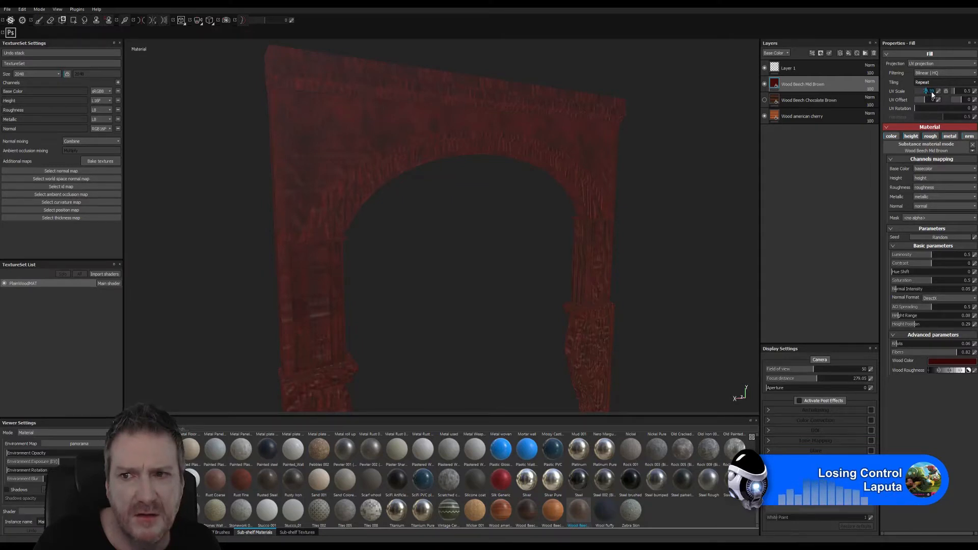
left_click_drag(930, 91, 926, 90)
left_click(925, 92)
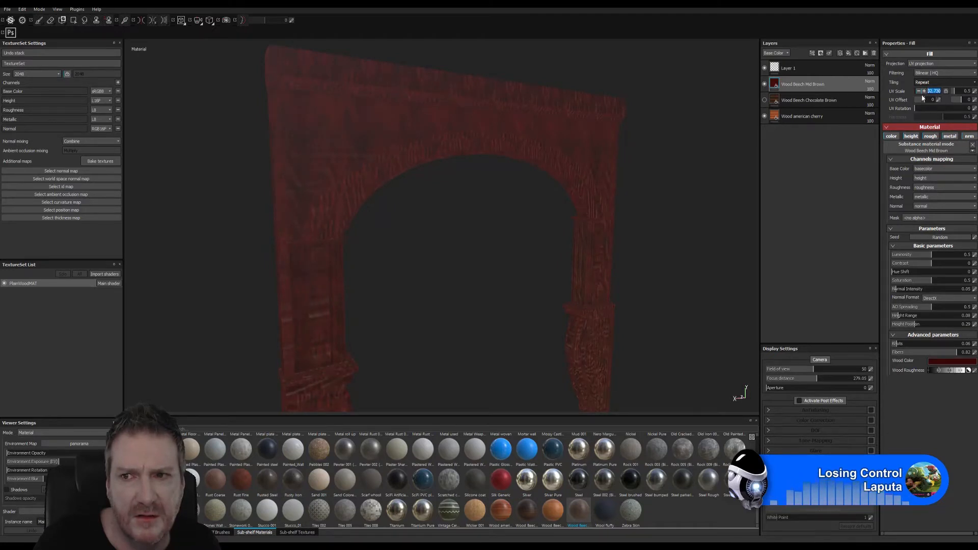
left_click(846, 192)
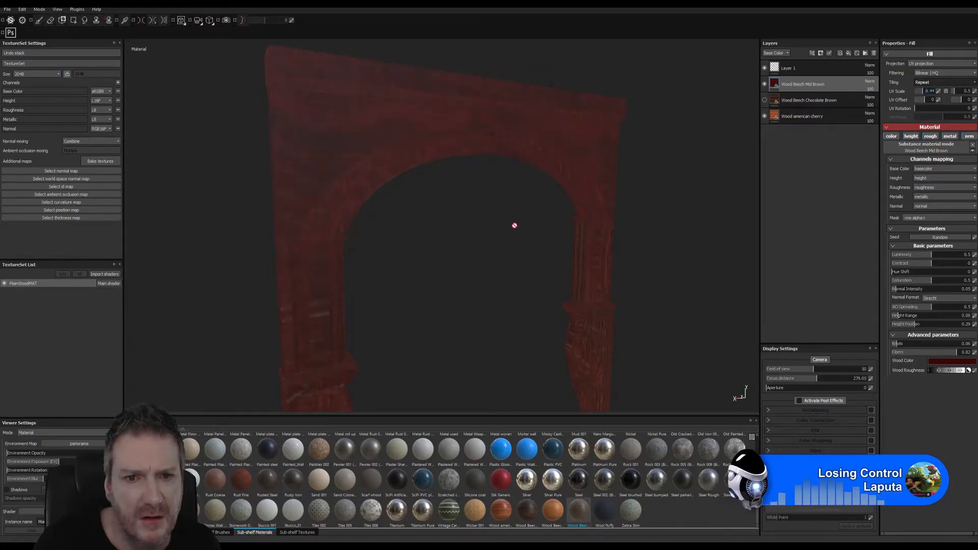
Examine how the denser horizontal grain looks on the arch curve and pillars from both sides
mouse_move(514, 223)
left_mouse_down("alt")
mouse_move(372, 226)
mouse_move(353, 264)
mouse_move(384, 291)
mouse_move(503, 184)
mouse_move(541, 207)
mouse_move(524, 219)
left_mouse_up("alt")
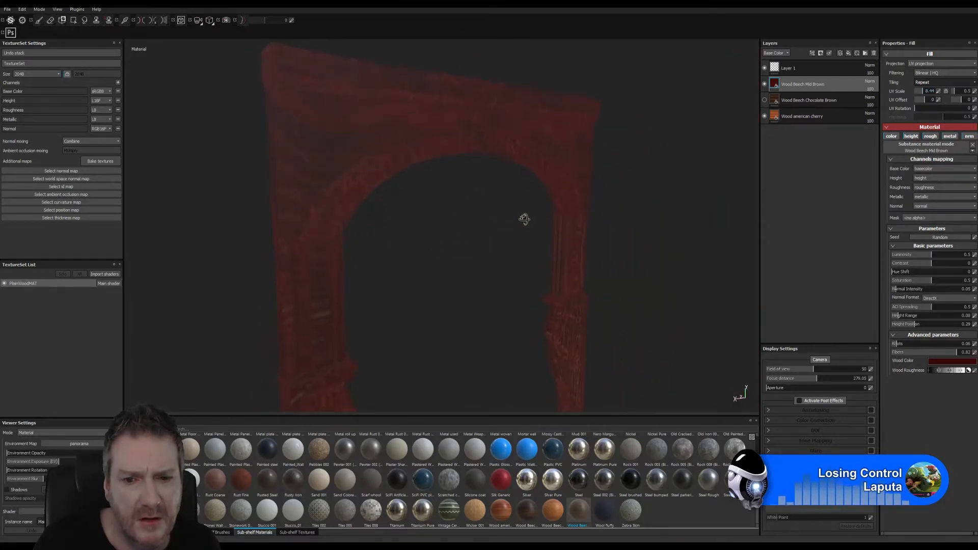
middle_click_drag(524, 219, 561, 105, "alt")
left_click_drag(534, 232, 570, 230, "alt")
left_click_drag(488, 204, 428, 284, "alt")
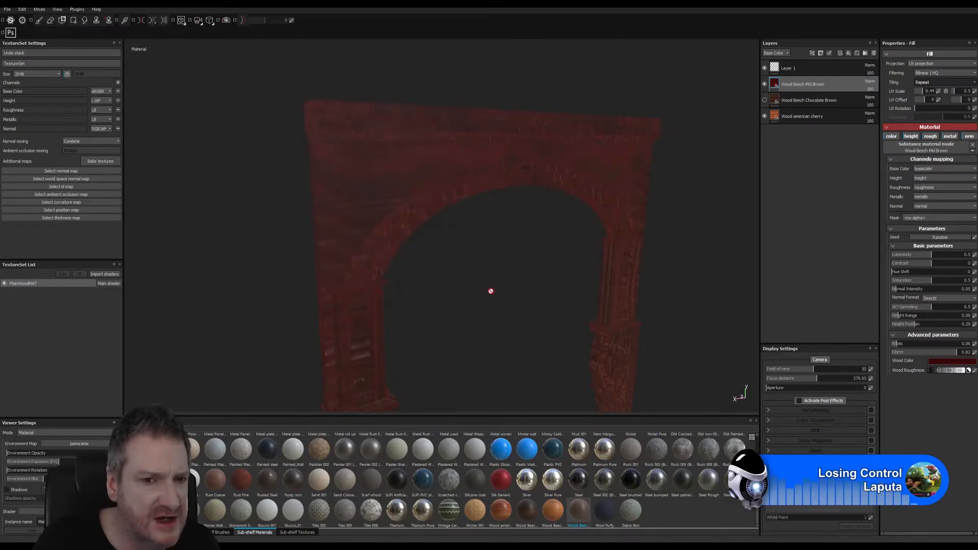
left_click_drag(490, 290, 545, 234, "alt")
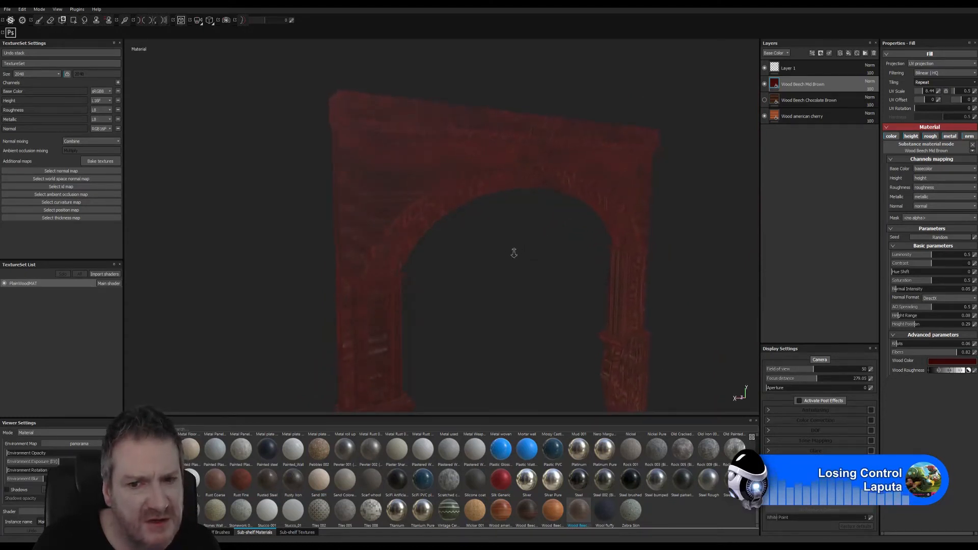
left_click_drag(527, 321, 508, 295, "alt")
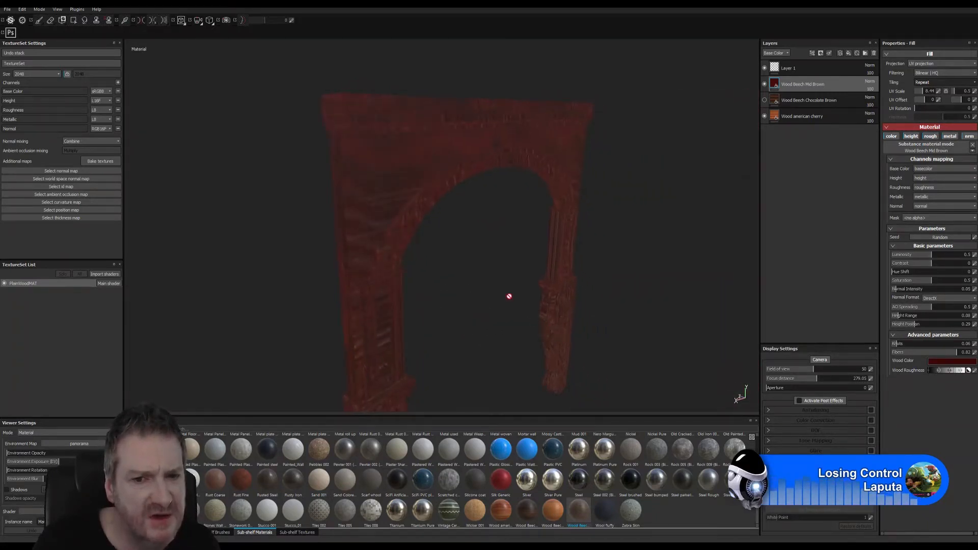
middle_click_drag(508, 296, 492, 225, "alt")
mouse_move(515, 270)
left_mouse_down("alt")
mouse_move(484, 239)
mouse_move(222, 255)
mouse_move(516, 269)
mouse_move(447, 257)
left_mouse_up("alt")
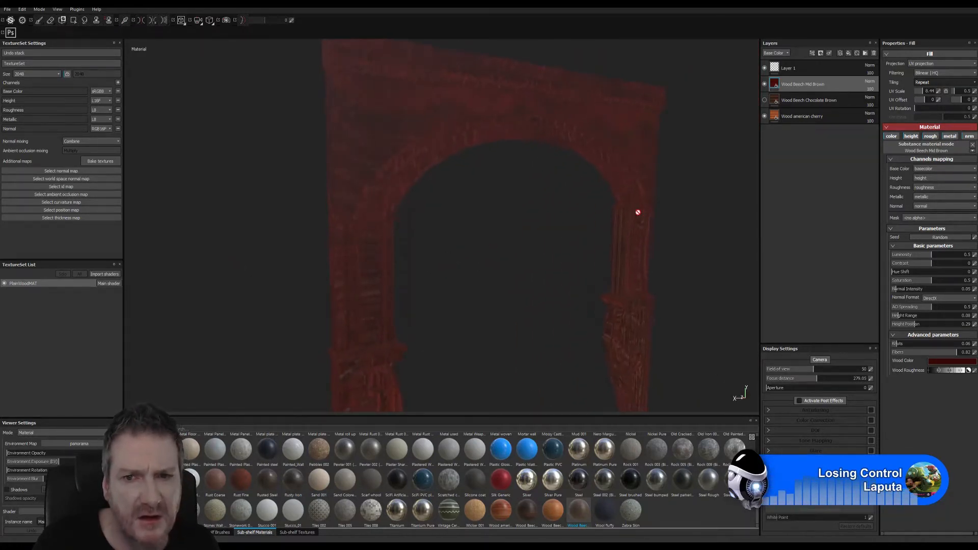
Try further horizontal UV Scale values on the beech layer, ending at 3.08, while checking the grain around the arch
left_click(927, 92)
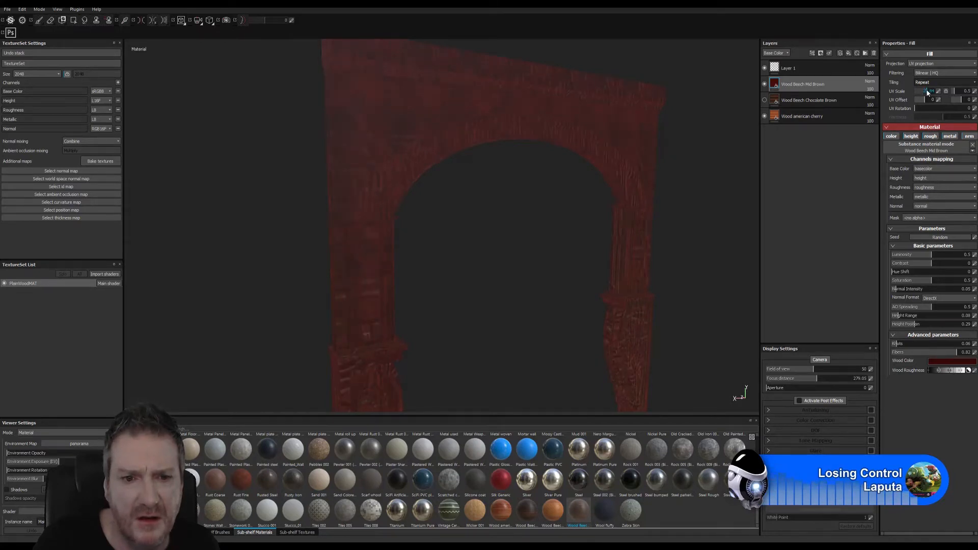
left_click_drag(566, 226, 467, 244, "alt")
left_click_drag(371, 161, 529, 235, "alt")
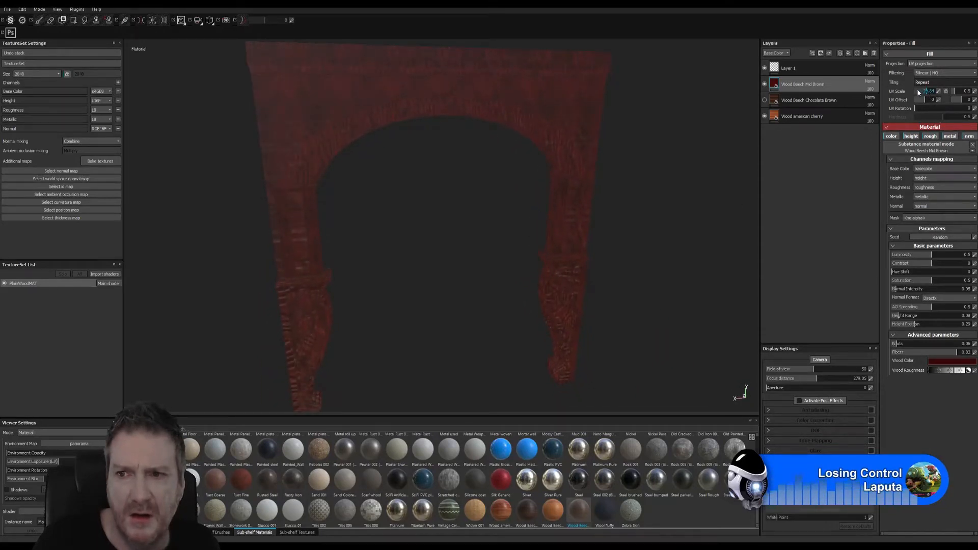
left_click_drag(574, 246, 547, 216, "alt")
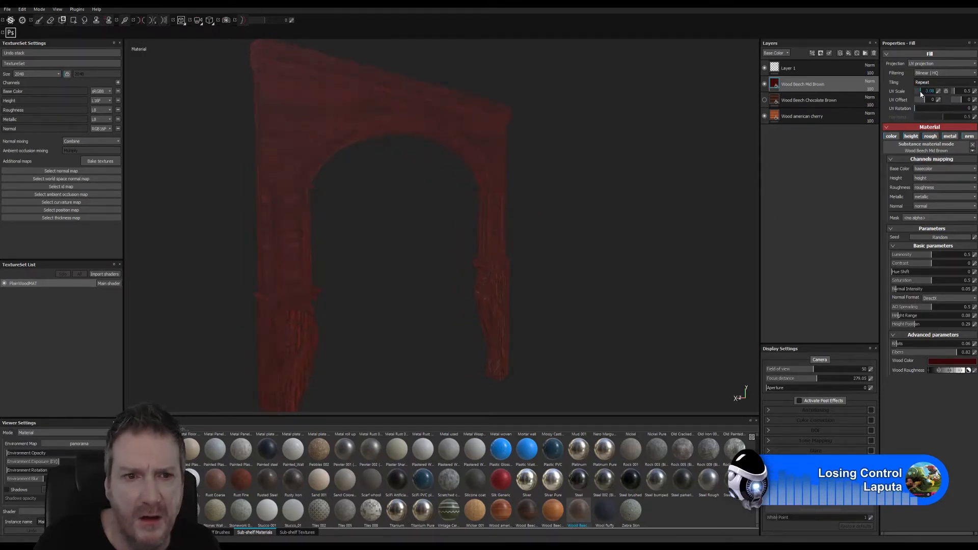
left_click_drag(582, 200, 558, 200, "alt")
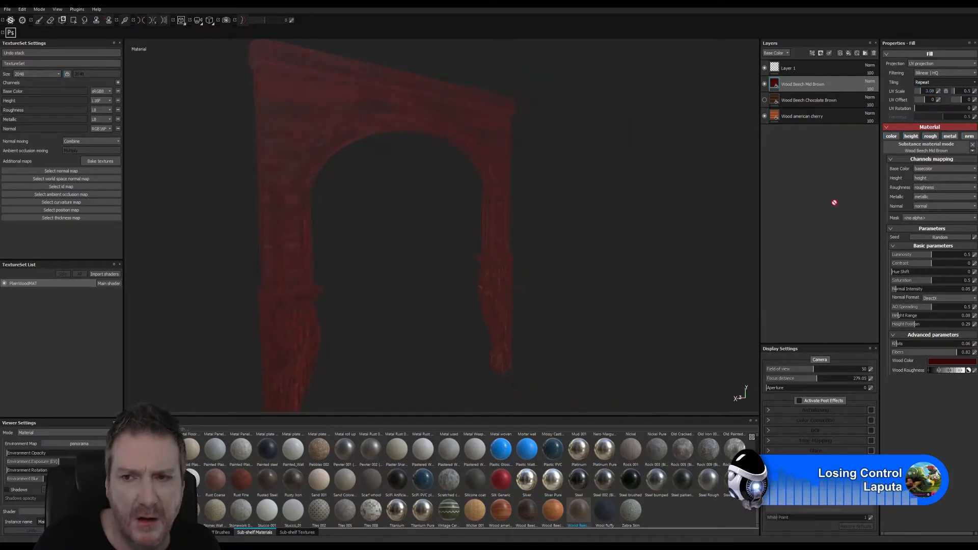
Set the beech layer's horizontal UV Scale to 1.5 and check the grain across the arch
left_click(937, 94)
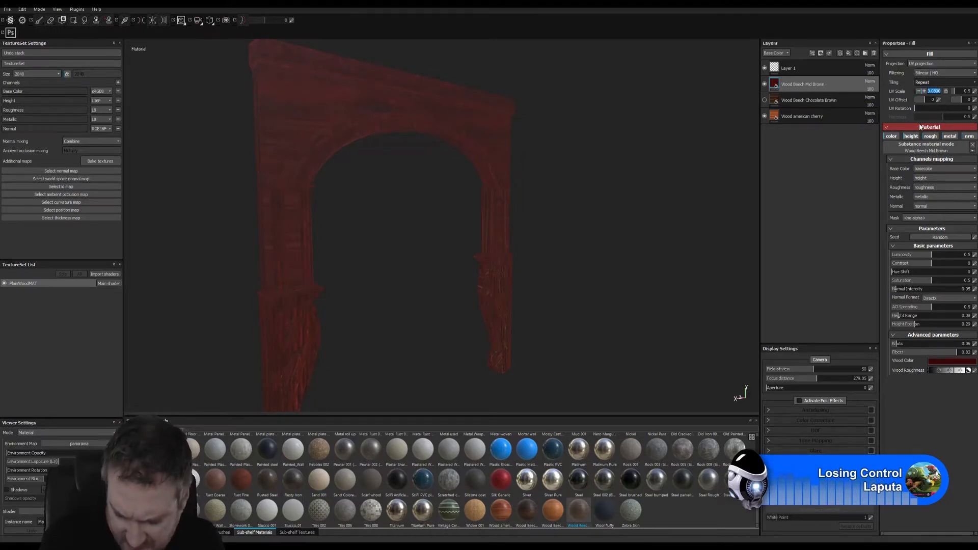
type("1.5")
key("Return")
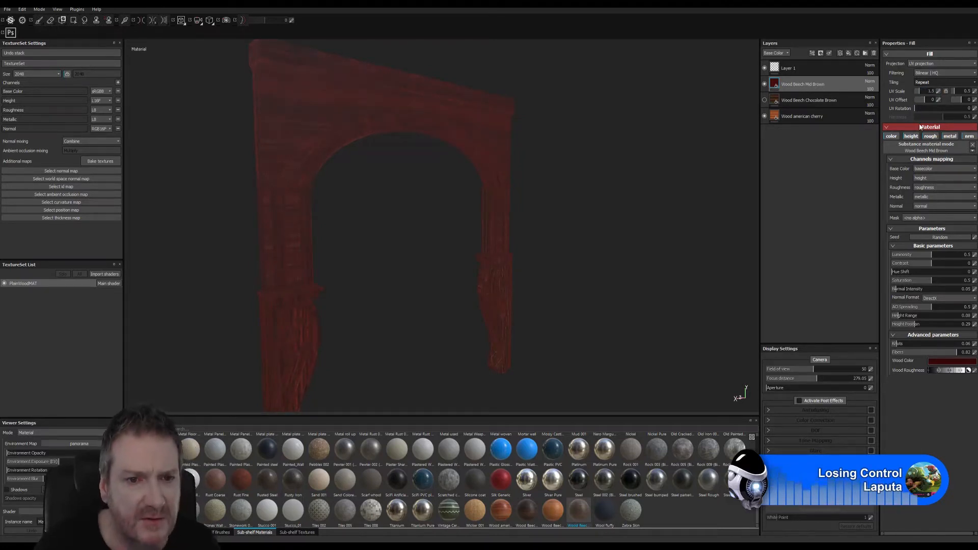
left_click_drag(426, 279, 291, 146, "alt")
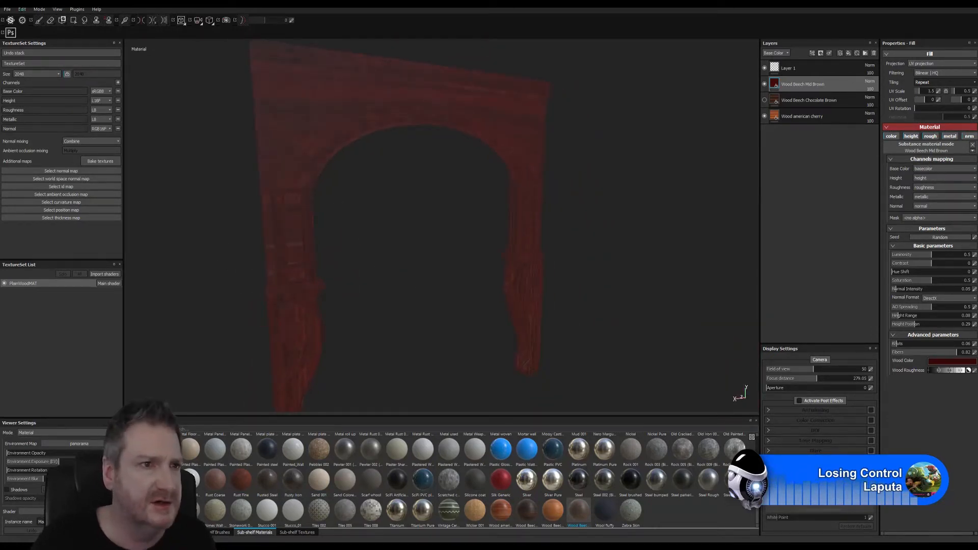
Save the project as WoodenCeilingArch in the ArtDeco Building exports' Painter folder
left_click(7, 10)
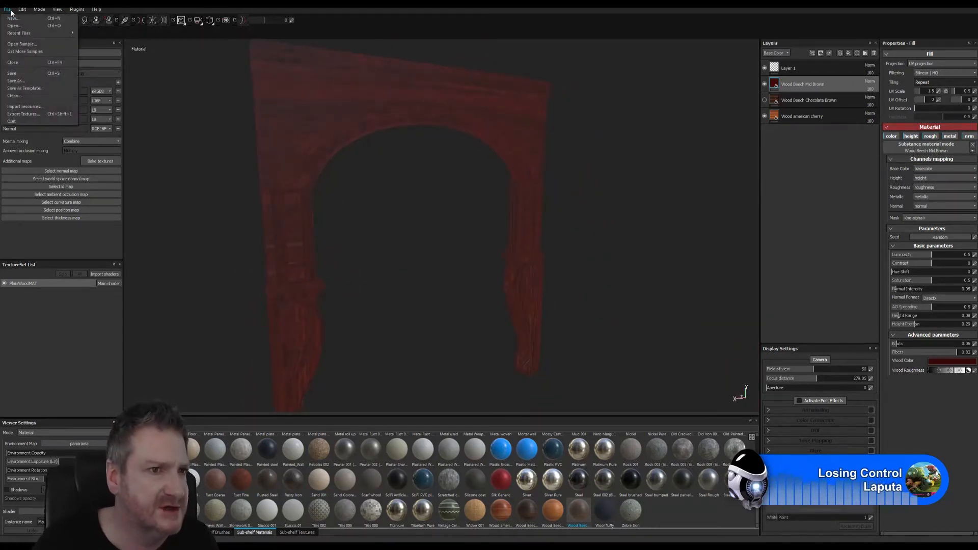
left_click(22, 76)
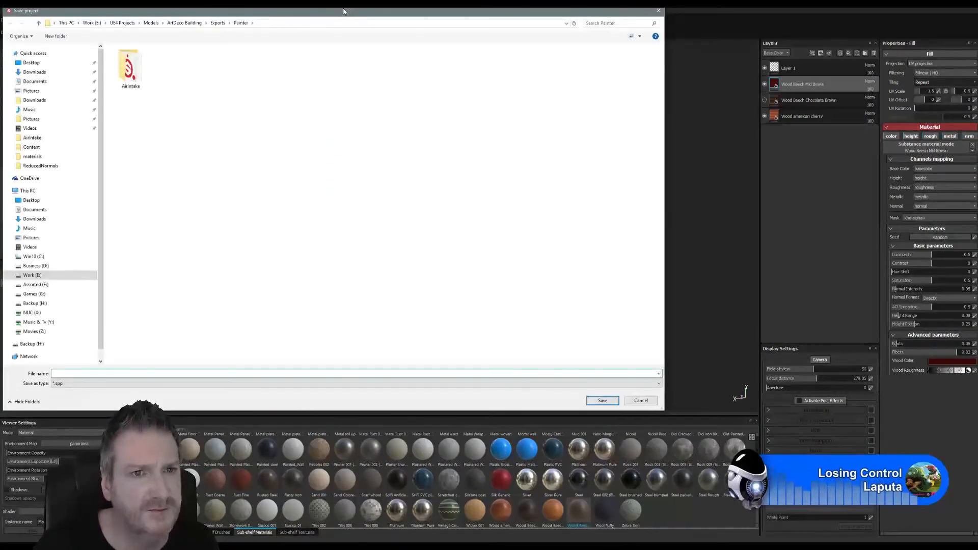
left_click_drag(344, 12, 455, 40)
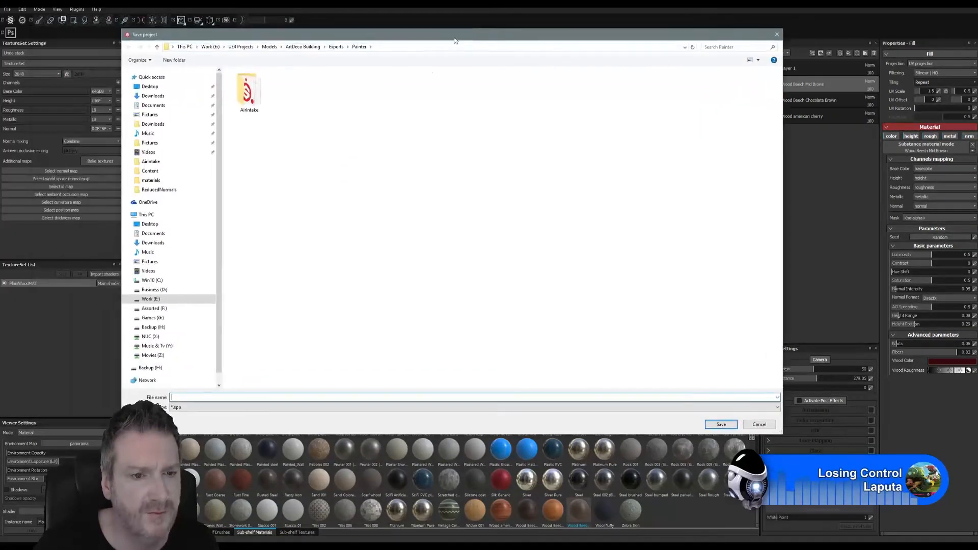
type("WoodenCeilingArch")
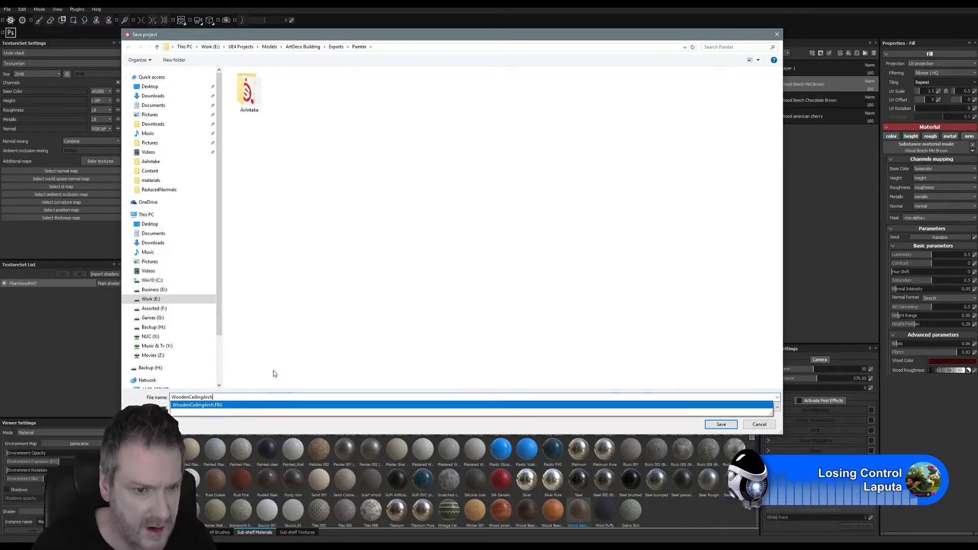
key("Escape")
left_click(721, 424)
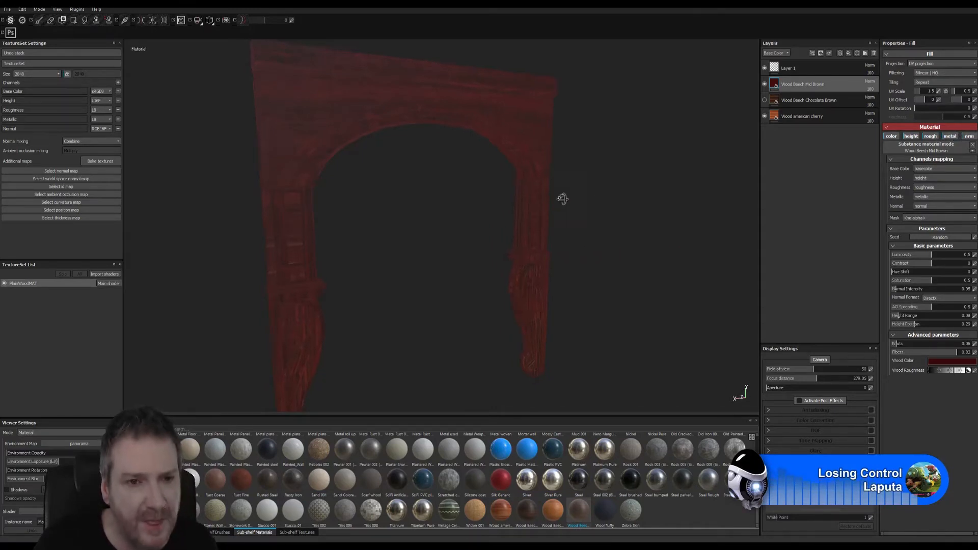
Compare the arch's surface relief with the beech layer's height channel switched off and back on
left_click_drag(558, 198, 357, 189, "alt")
right_click_drag(357, 189, 687, 176, "alt")
right_click_drag(349, 168, 377, 190, "alt")
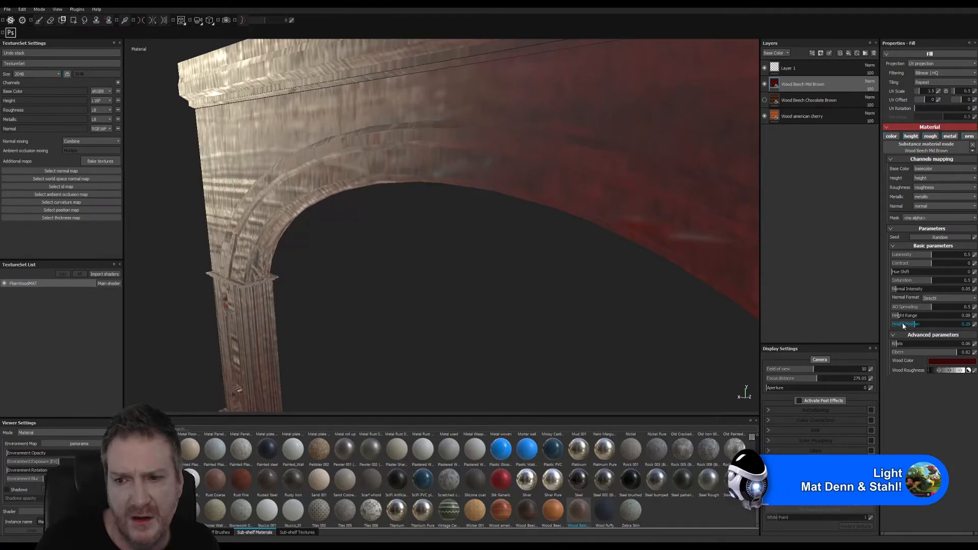
left_click(911, 136)
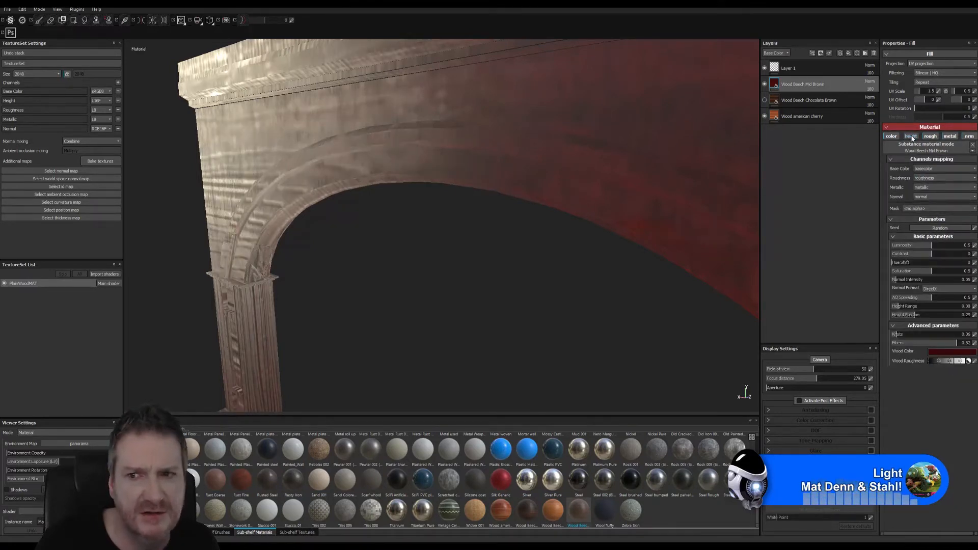
left_click(912, 137)
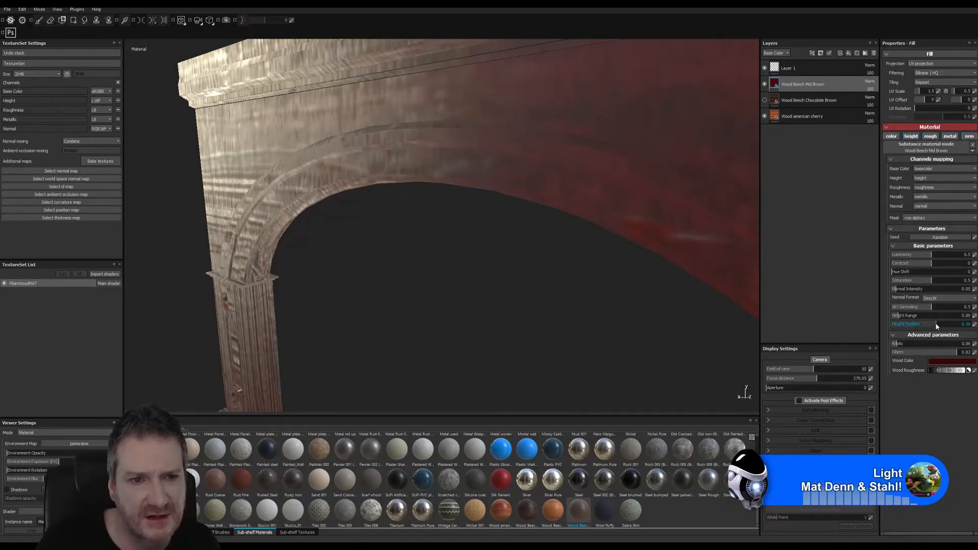
Set the beech layer's Height Position to 0.22 and try stronger Height Range values up to 0.64
left_click_drag(935, 322, 909, 325)
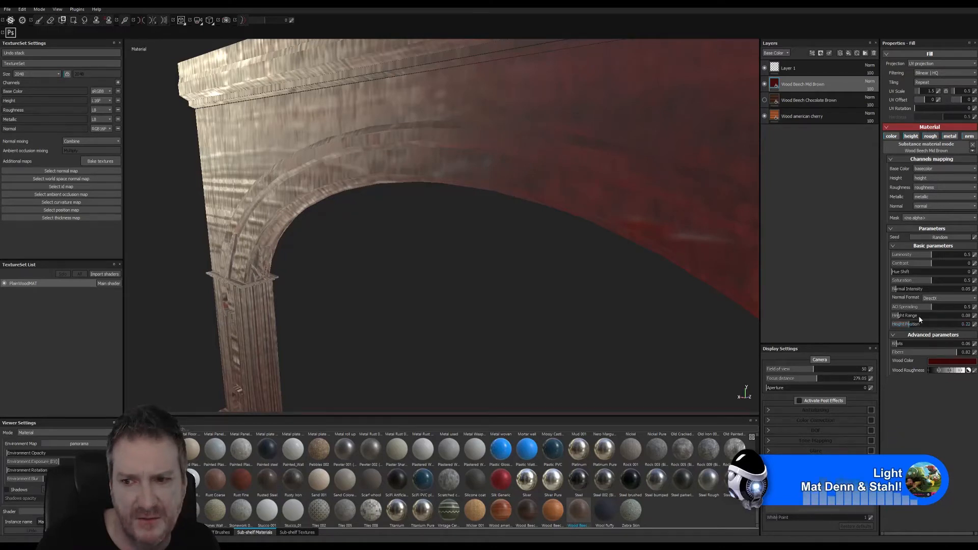
left_click(919, 315)
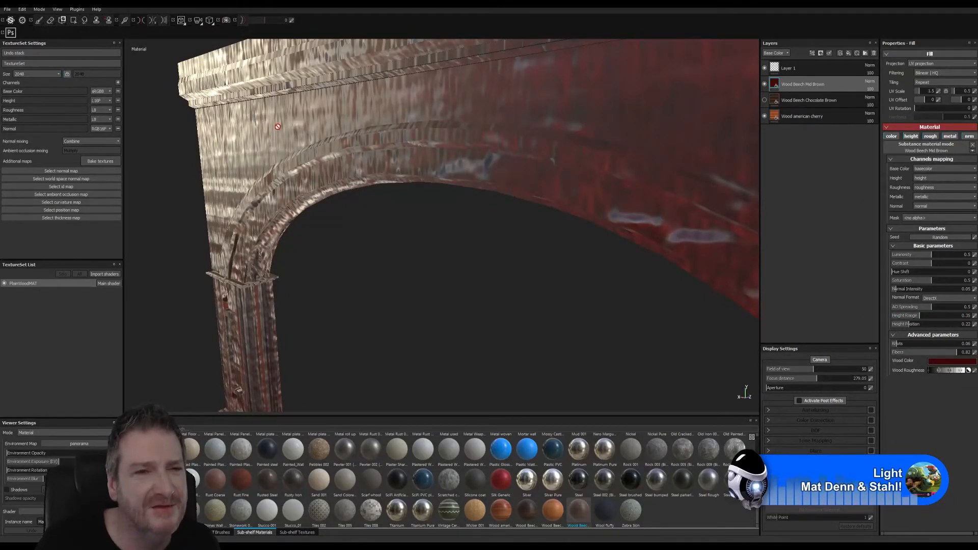
left_click_drag(564, 170, 701, 227, "alt")
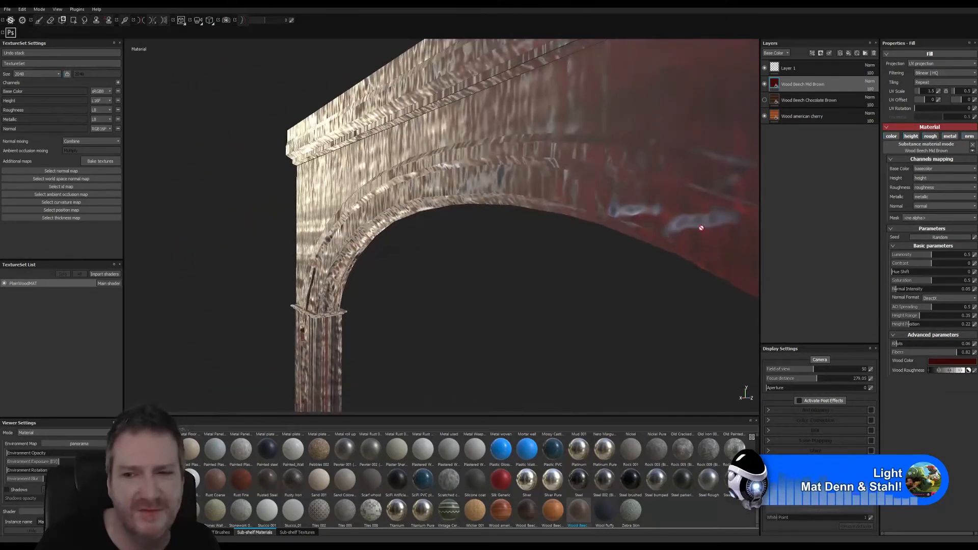
left_click(942, 315)
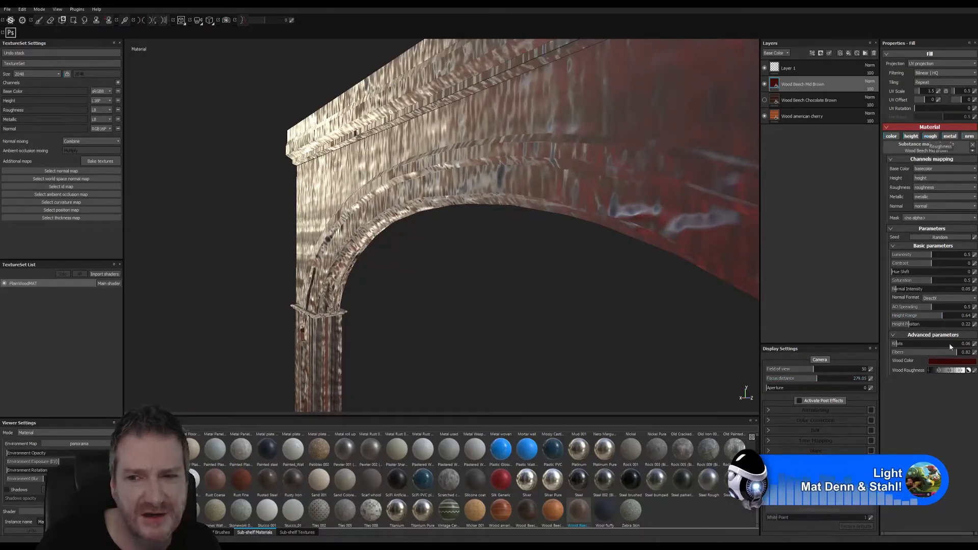
Set both the Height Range and the Height Position of the beech layer to 0.09
left_click(897, 316)
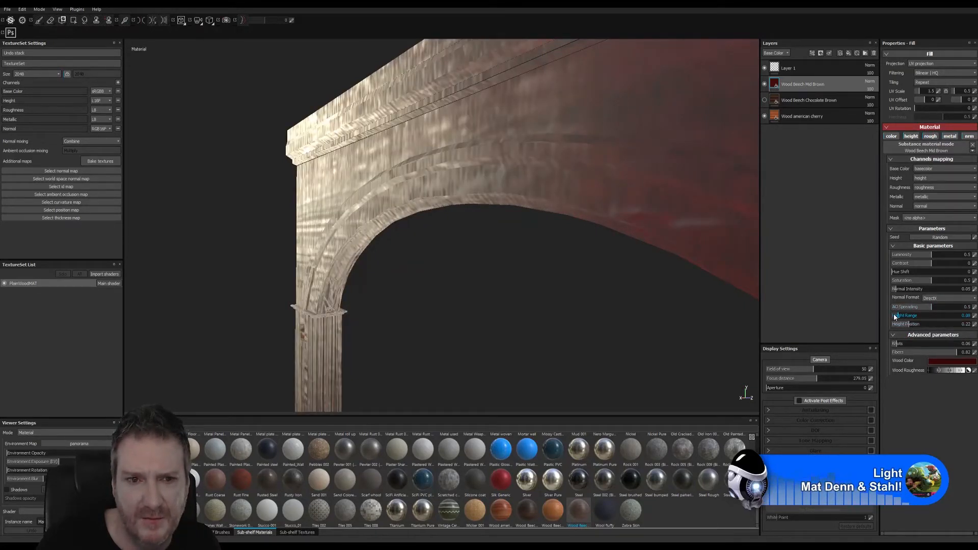
left_click(895, 316)
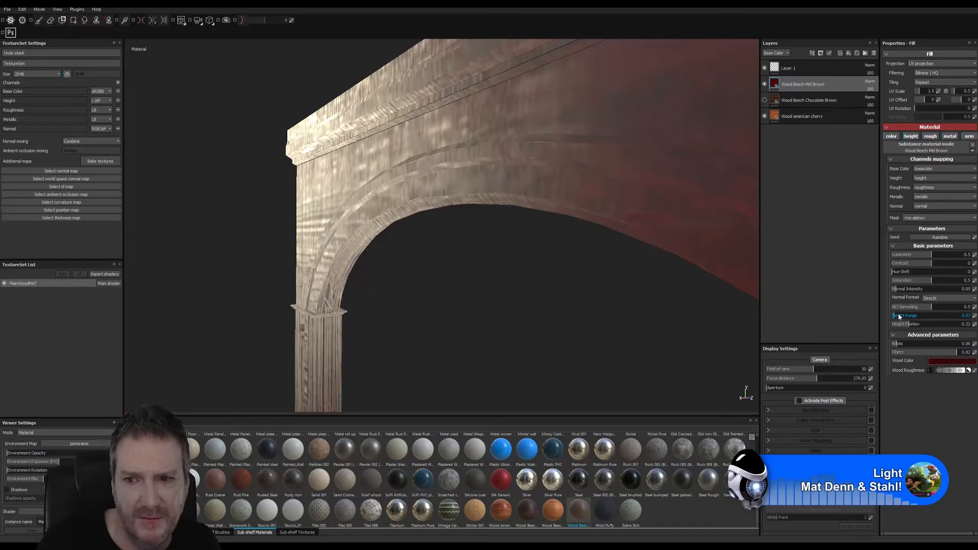
left_click(897, 315)
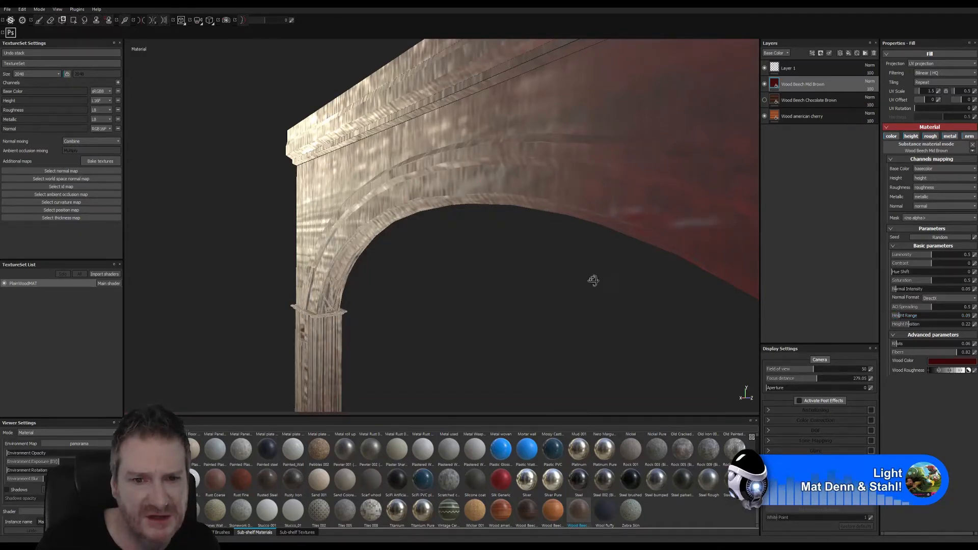
left_click_drag(594, 281, 645, 275, "alt")
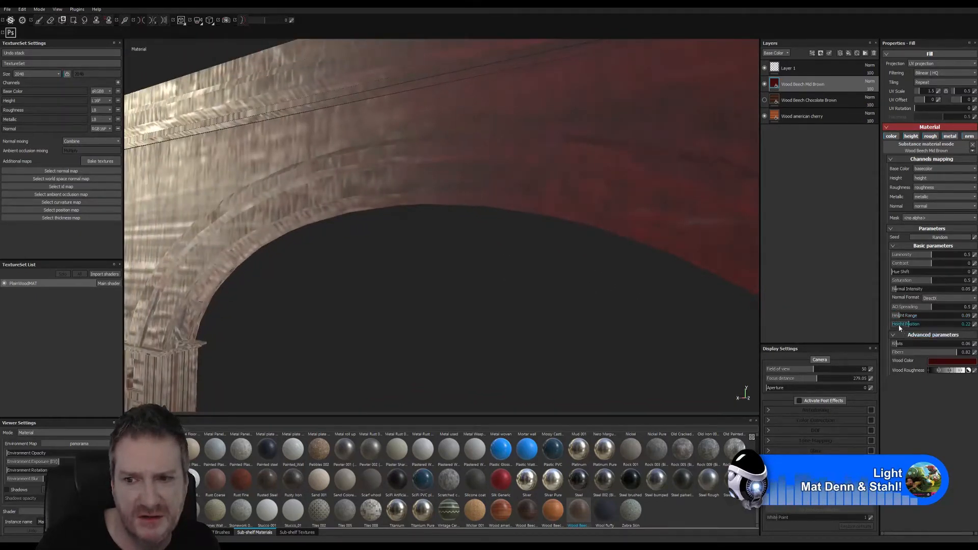
left_click_drag(565, 303, 535, 299, "alt")
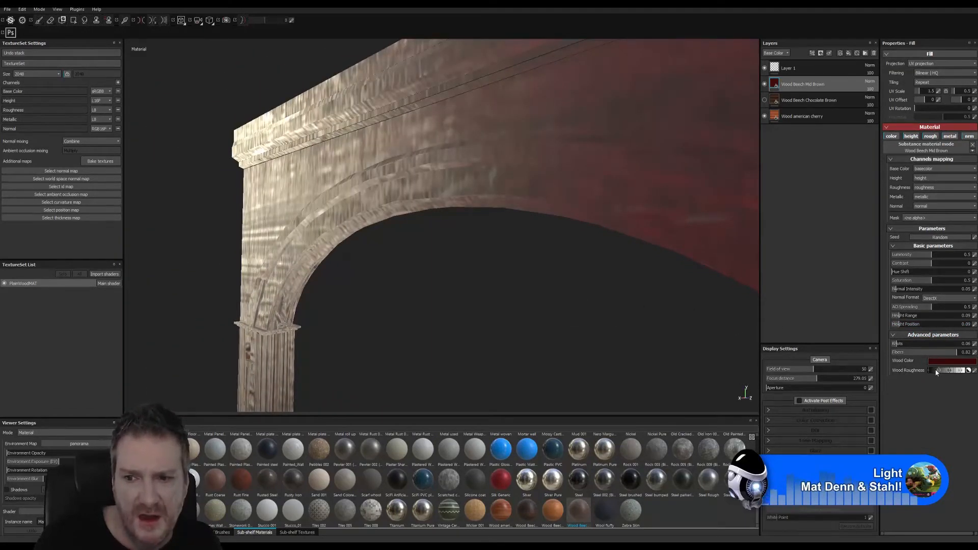
Adjust the beech layer's Wood Roughness gradient and check the gloss and reflections on the arch from several angles
left_click(936, 370)
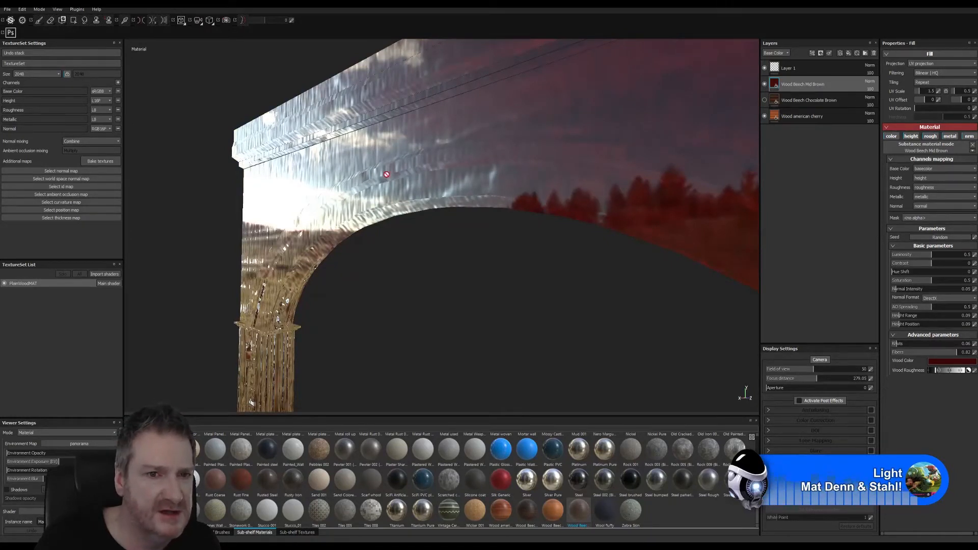
right_click_drag(580, 249, 363, 267, "alt")
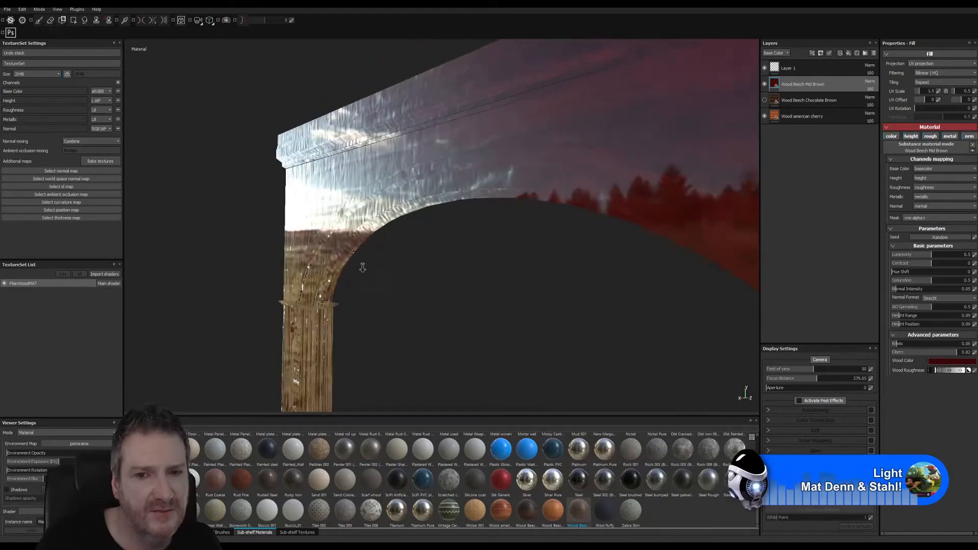
left_click_drag(484, 273, 639, 285, "alt")
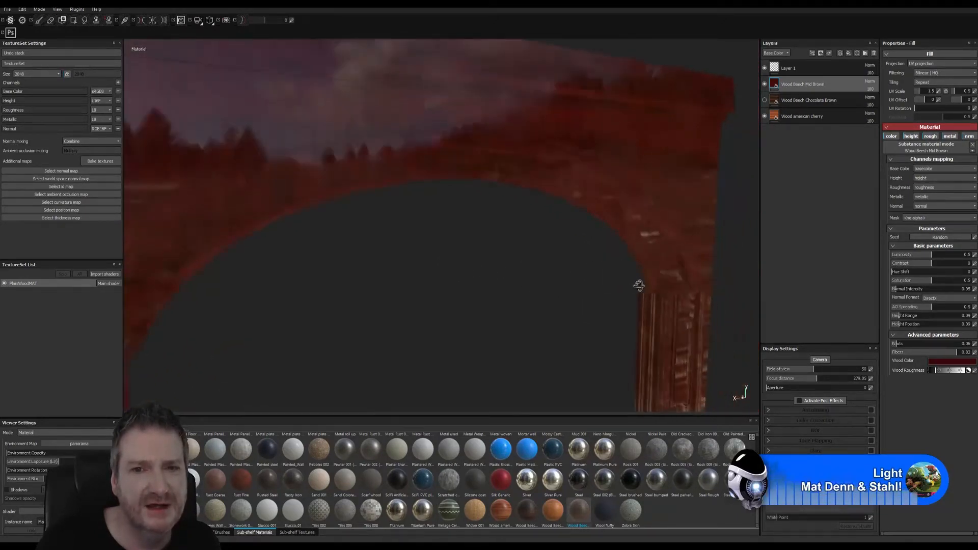
right_click_drag(638, 285, 236, 288, "alt")
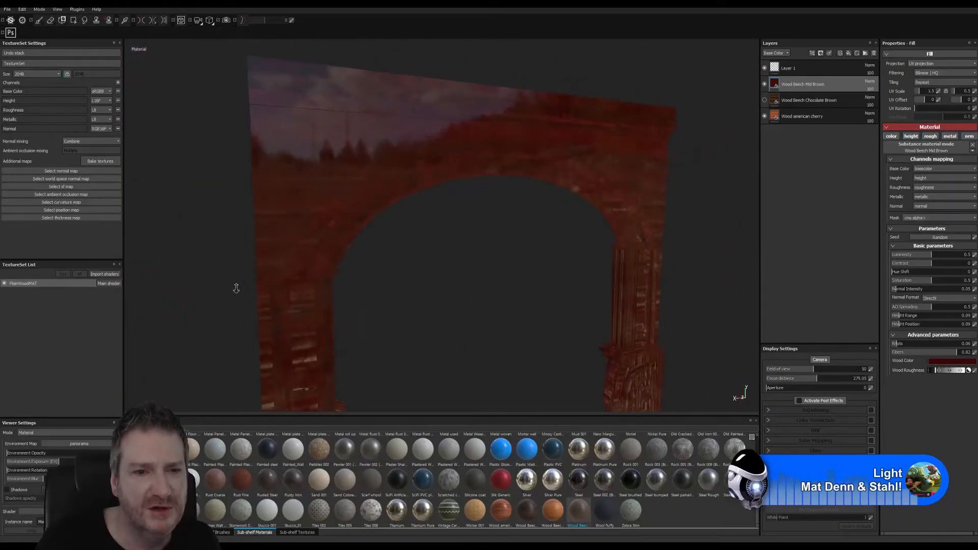
left_click_drag(448, 284, 389, 286, "alt")
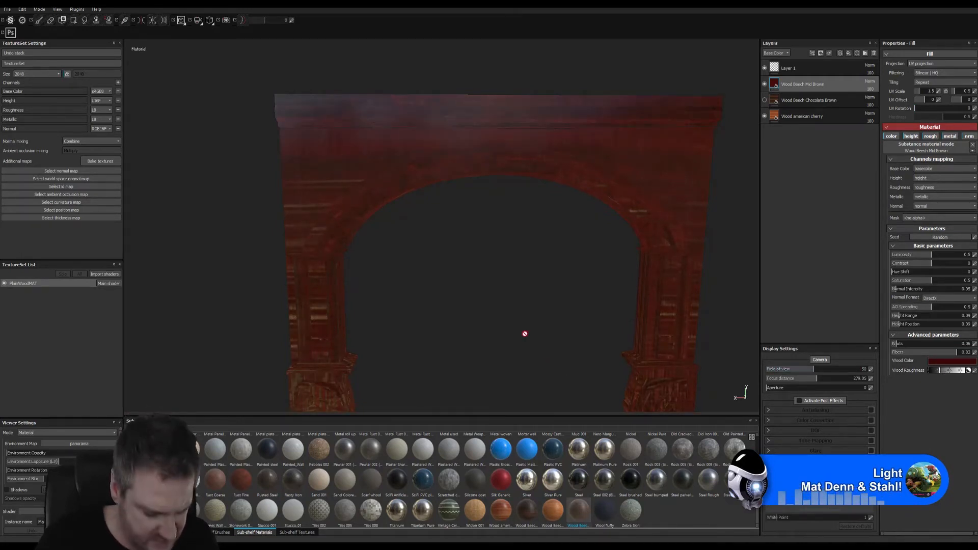
left_click_drag(491, 247, 632, 246, "alt")
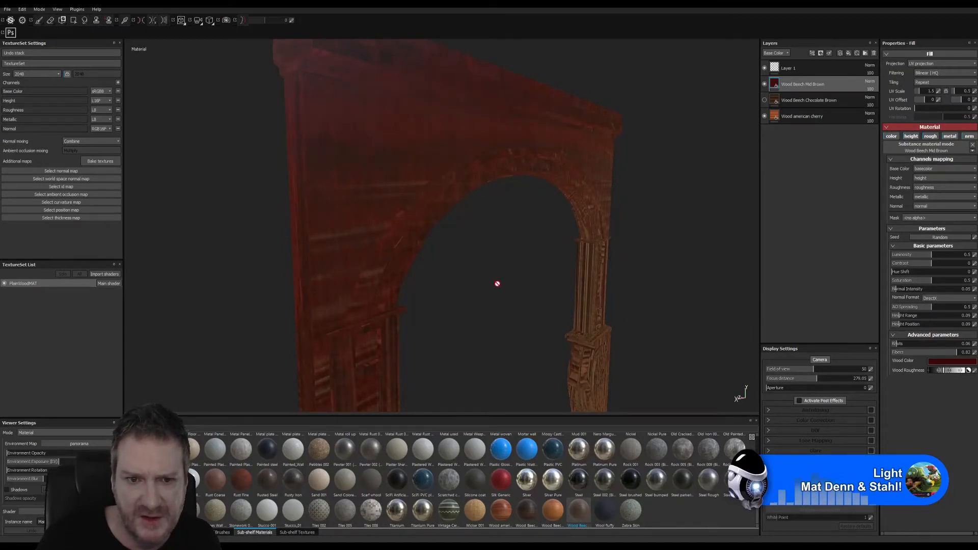
left_click_drag(498, 279, 465, 246, "alt")
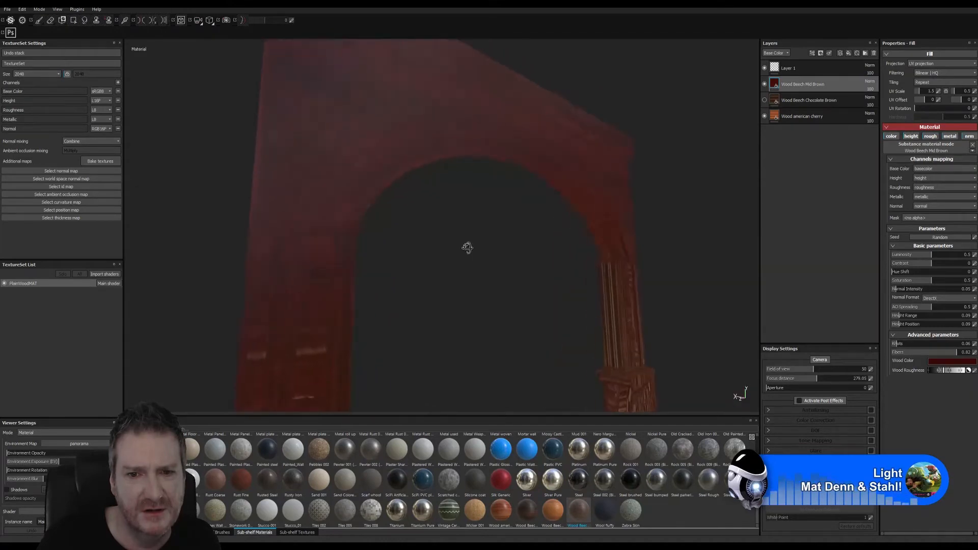
right_click_drag(465, 247, 437, 263, "alt")
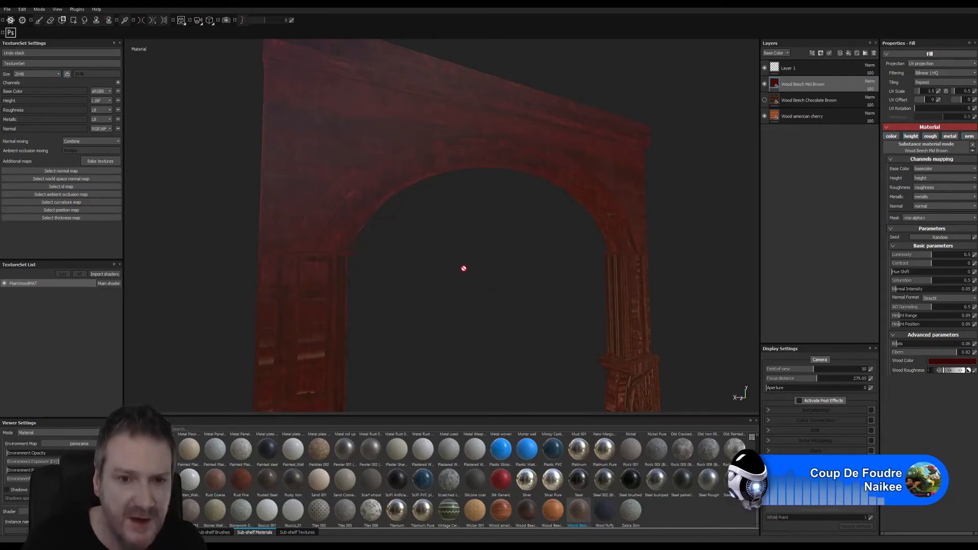
Hide the Wood Beech Mid Brown layer and delete the unused Wood Beech Chocolate Brown layer
left_click(764, 84)
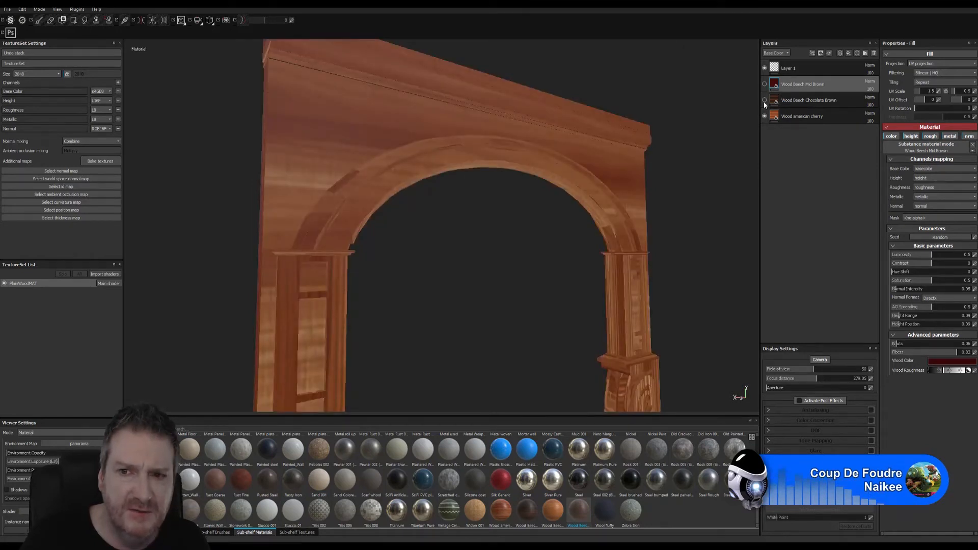
left_click(764, 100)
left_click(764, 102)
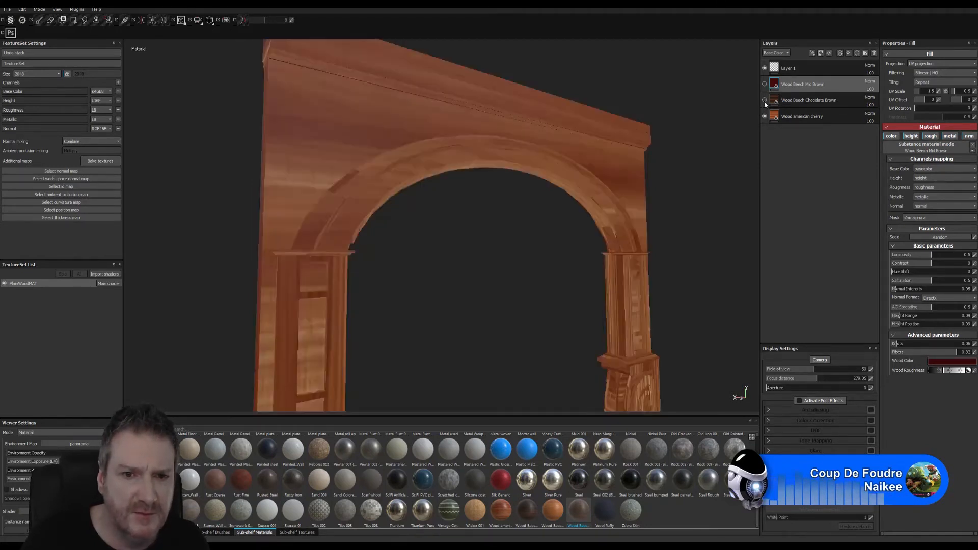
left_click(816, 105)
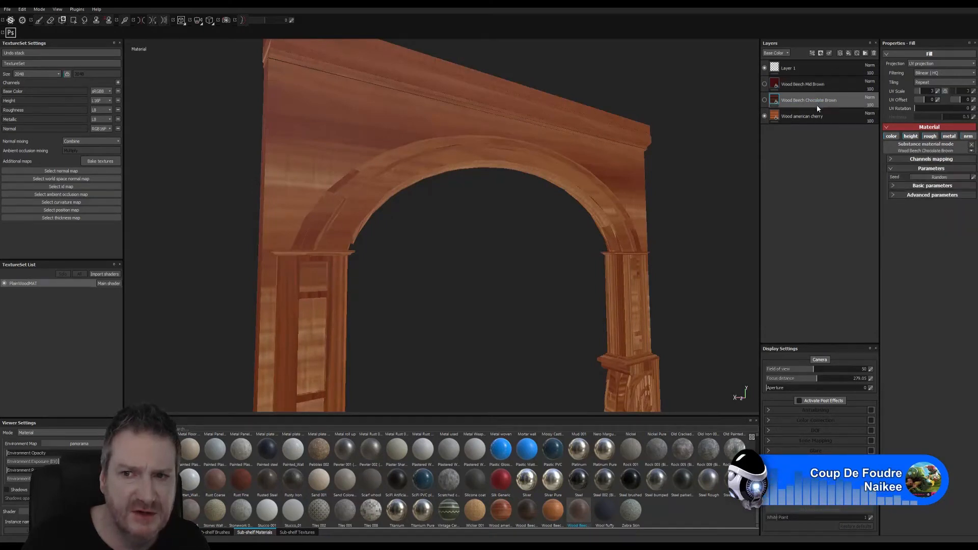
left_click(874, 53)
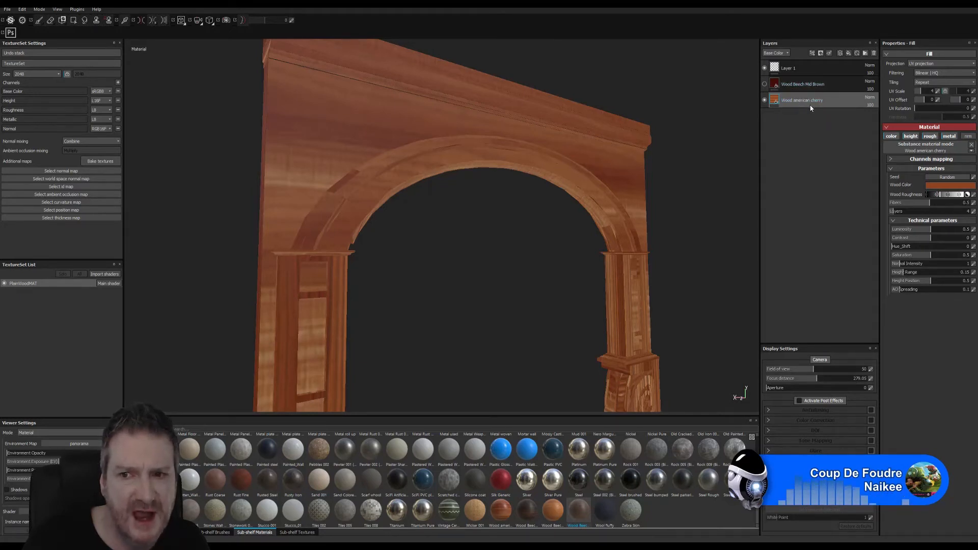
Change the Wood american cherry layer's Wood Color to a darker reddish brown with hue 0.042, saturation 0.810 and value 0.469
left_click(935, 186)
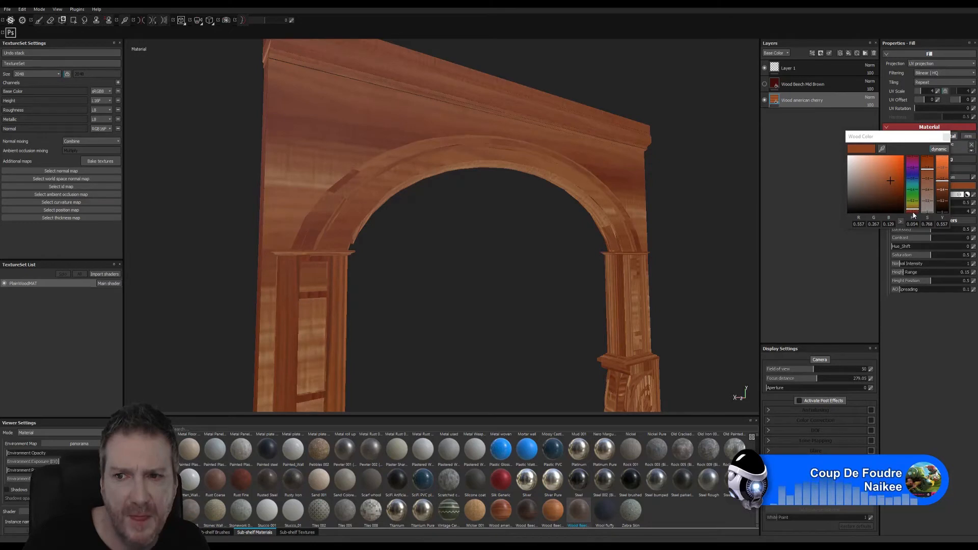
left_click_drag(913, 215, 911, 212)
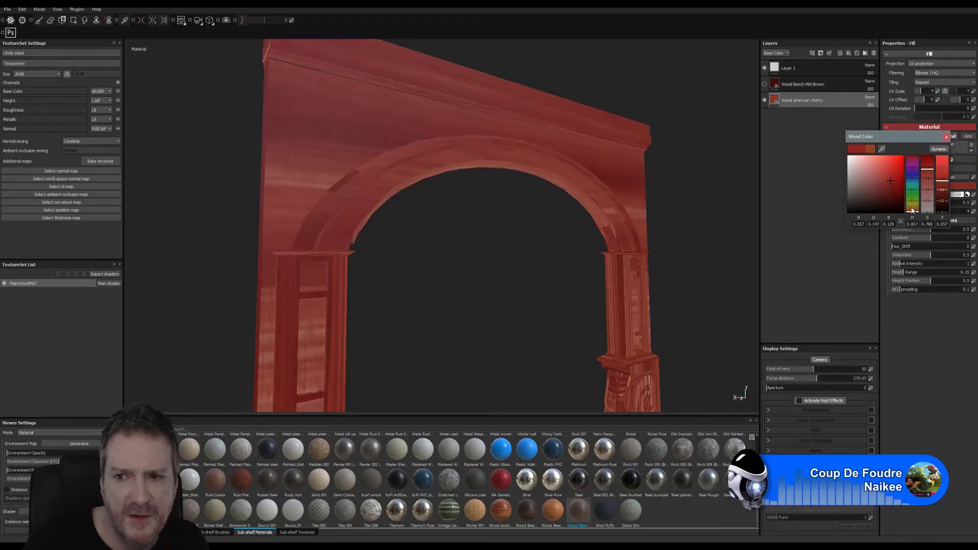
left_click(913, 211)
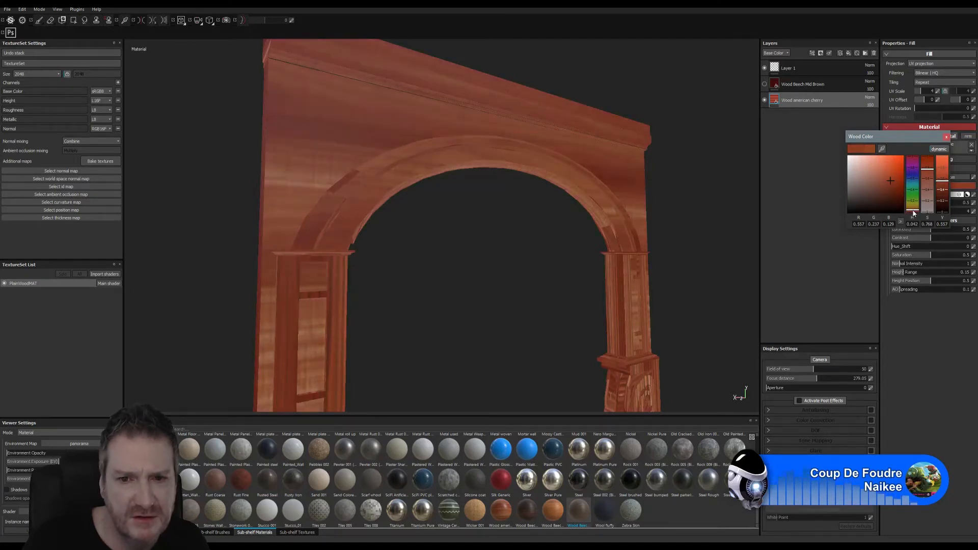
left_click(893, 186)
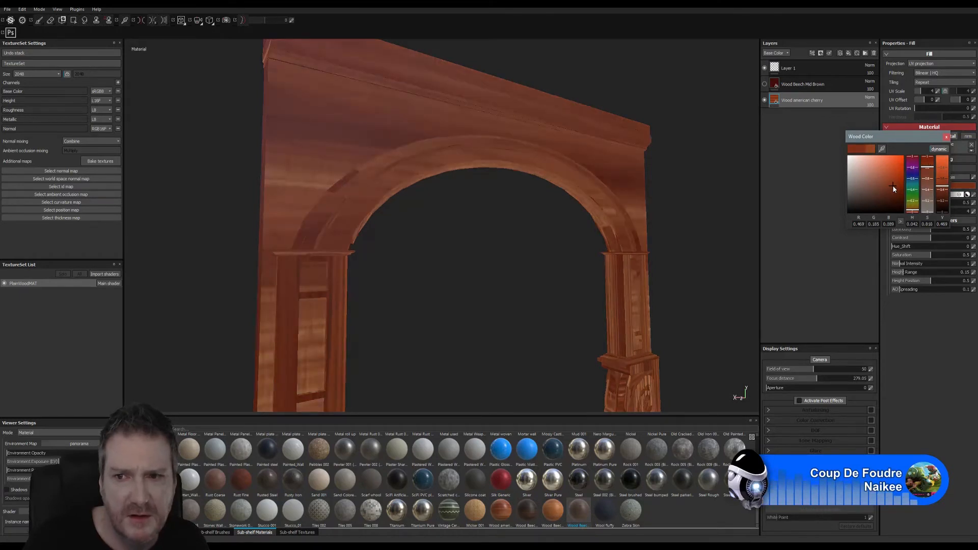
left_click(946, 136)
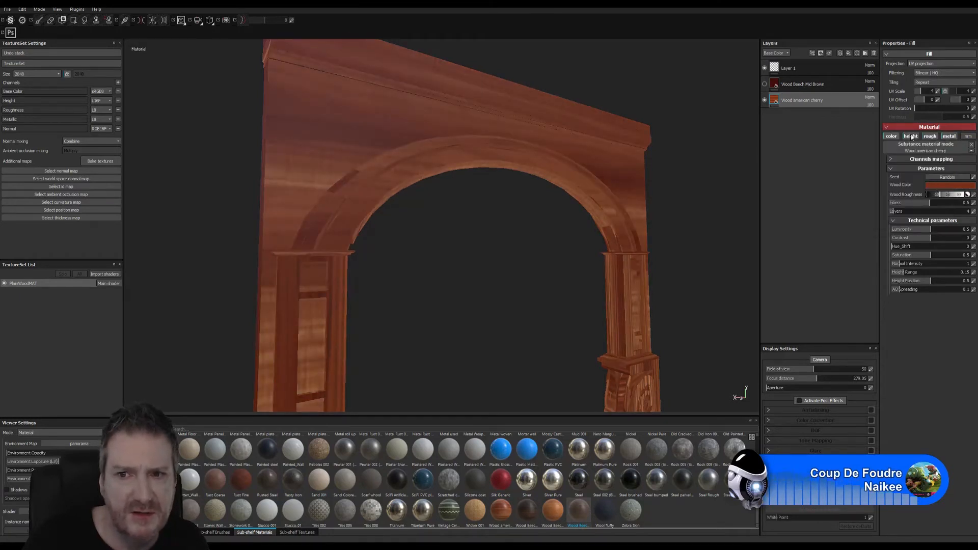
Compare the dark beech and cherry finishes by toggling the Wood Beech Mid Brown layer's visibility, leaving it hidden
left_click(764, 85)
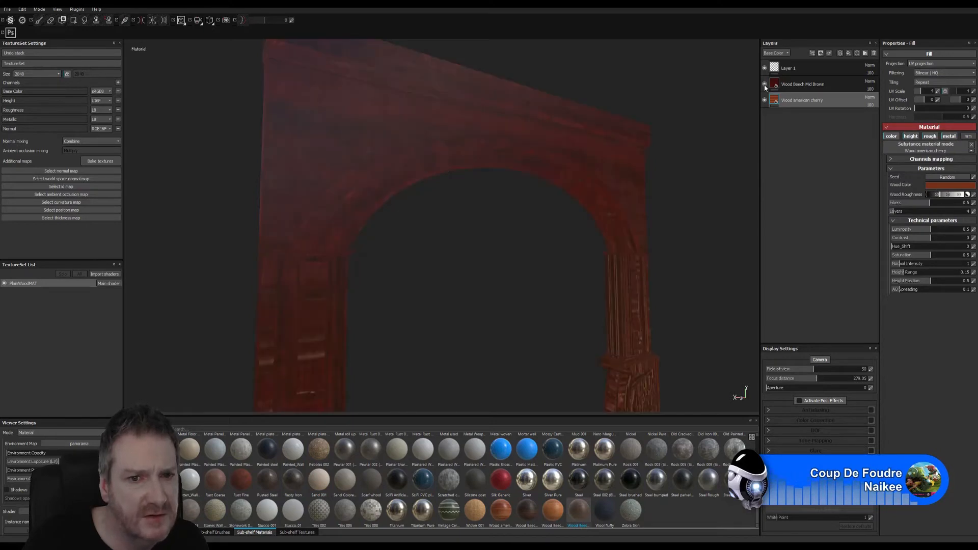
left_click(764, 84)
left_click(764, 85)
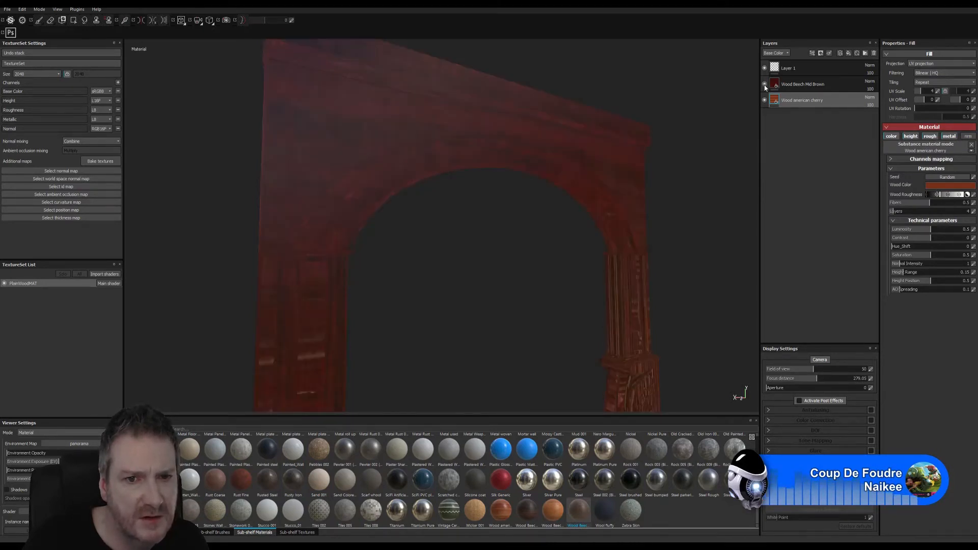
left_click(763, 86)
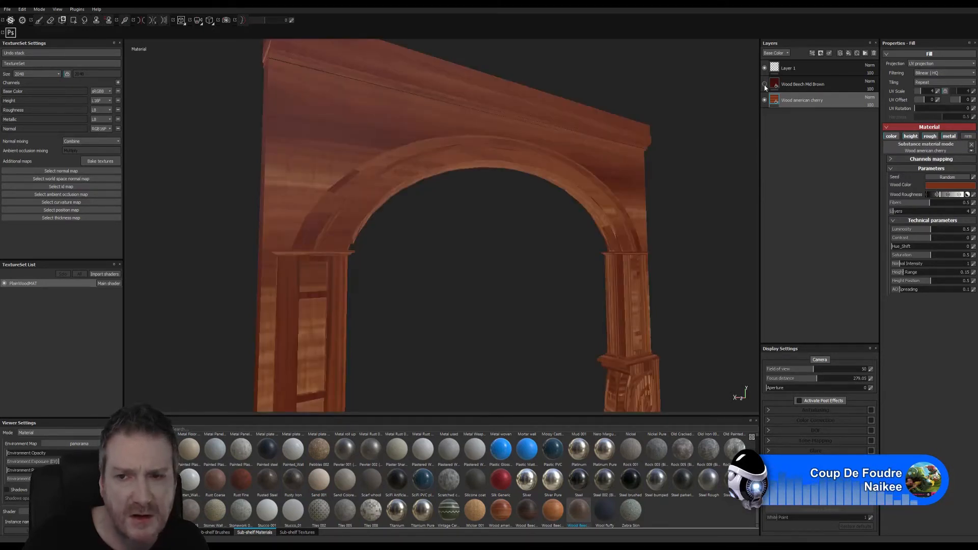
left_click(764, 85)
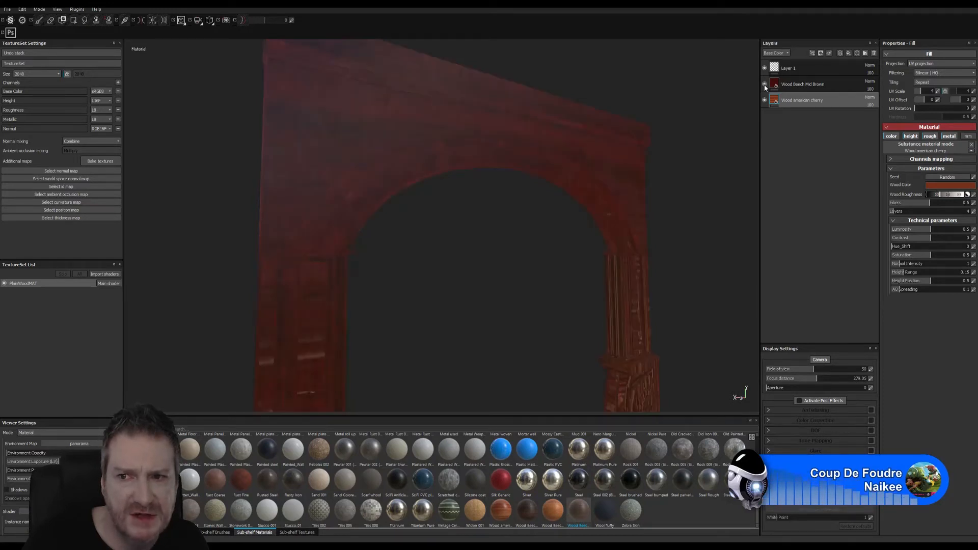
left_click(805, 86)
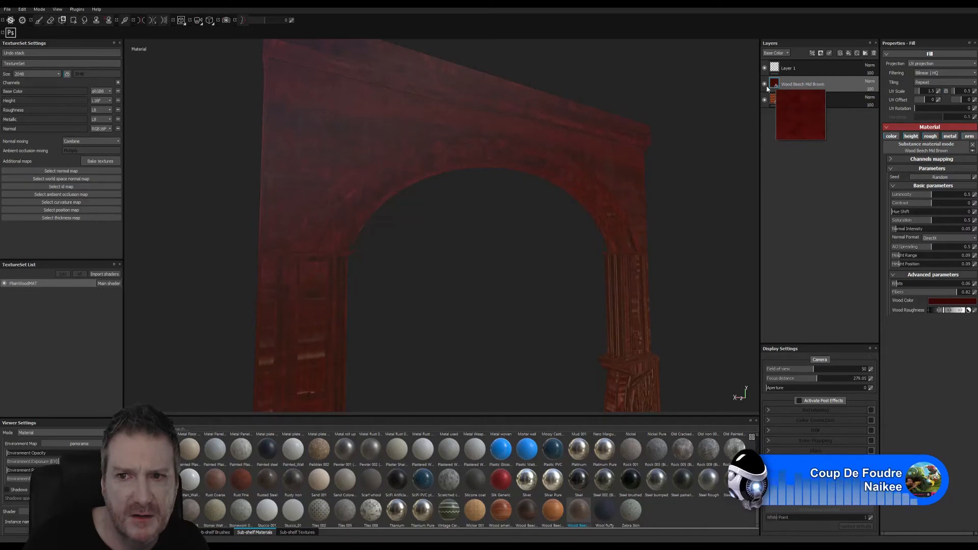
left_click(763, 84)
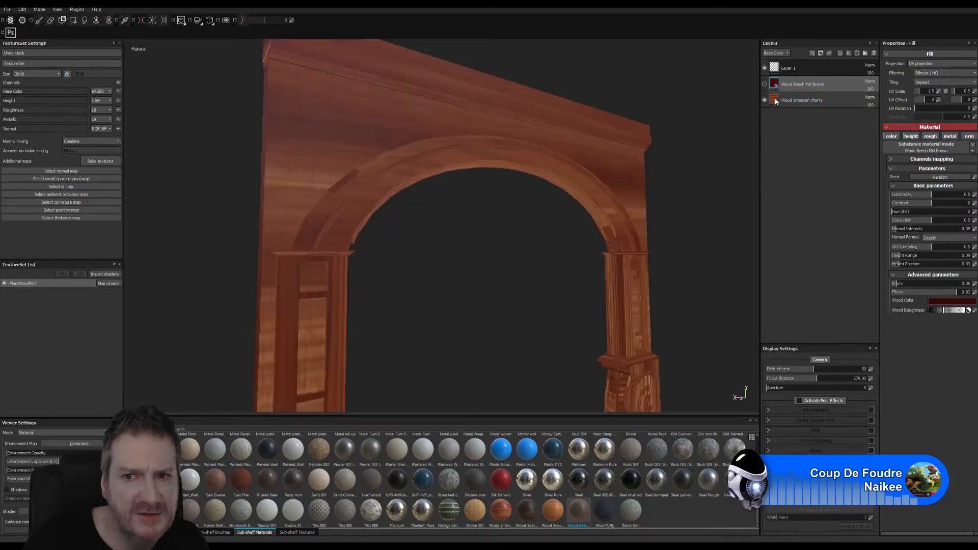
Set the Wood american cherry layer's UV scale to 1.5 in both directions
left_click(795, 100)
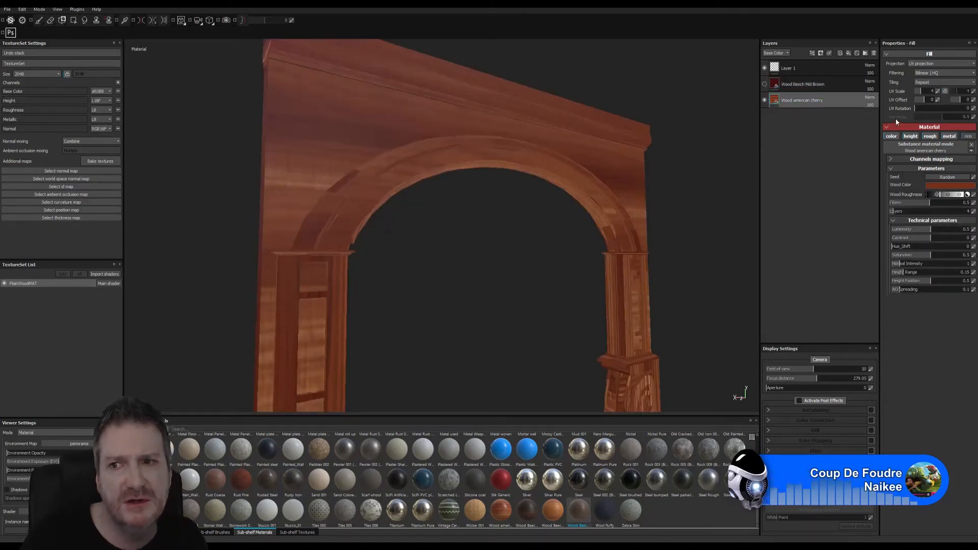
double_click(937, 91)
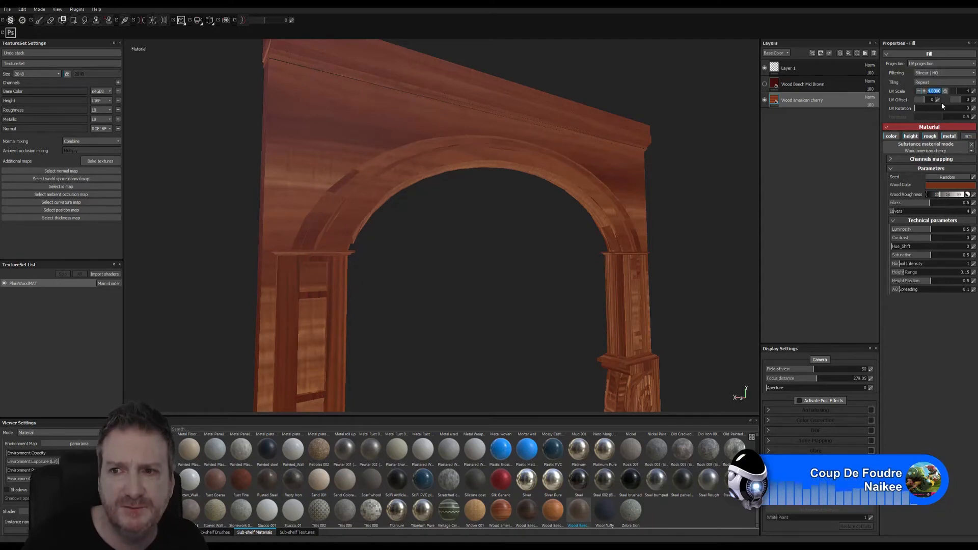
type("1.5")
key("Return")
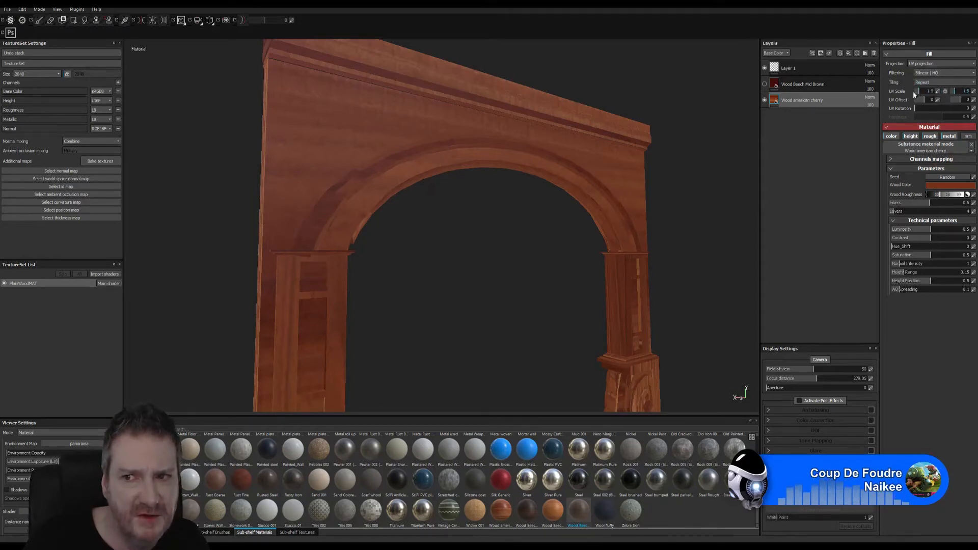
Try second-axis UV scale values of 0.5 and 1 on the Wood american cherry layer
left_click(973, 91)
type("0.5")
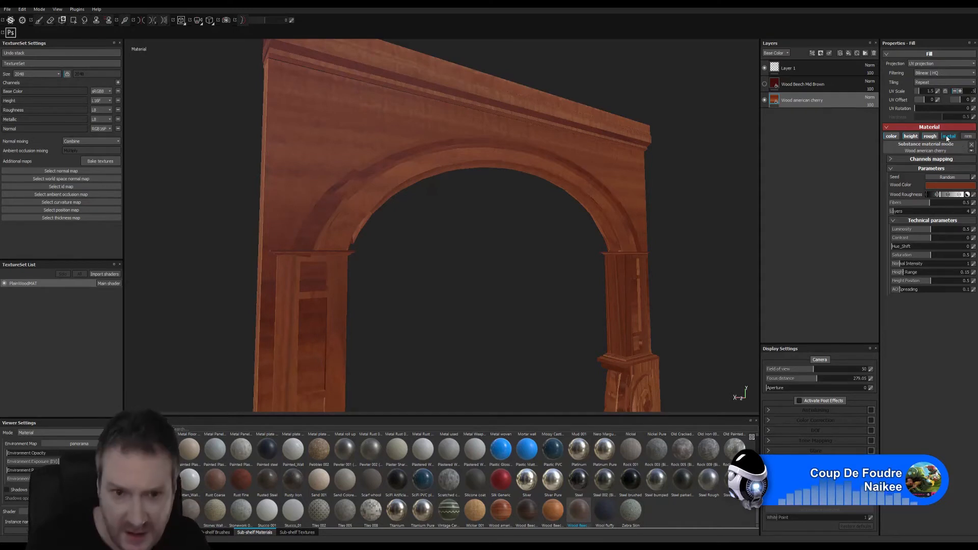
key("Return")
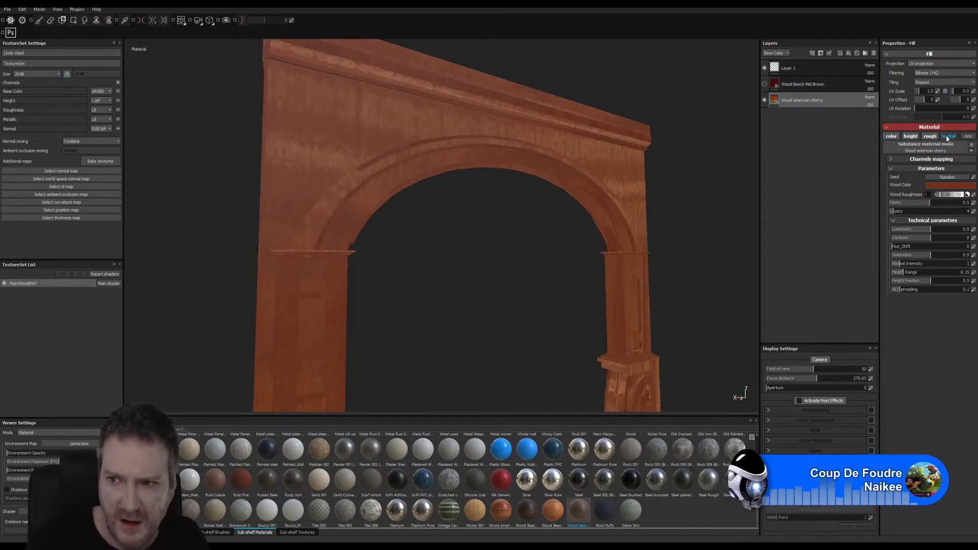
left_click(973, 91)
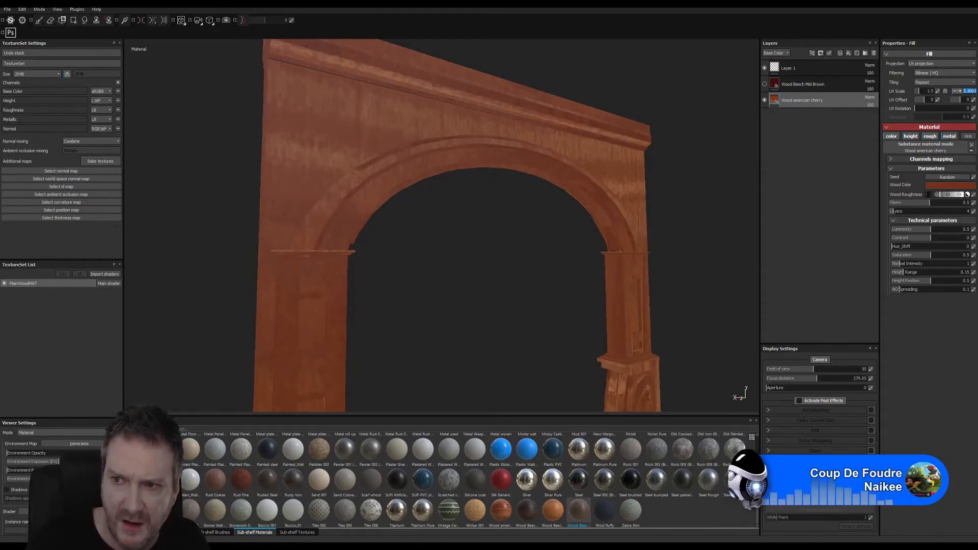
type("1")
key("Return")
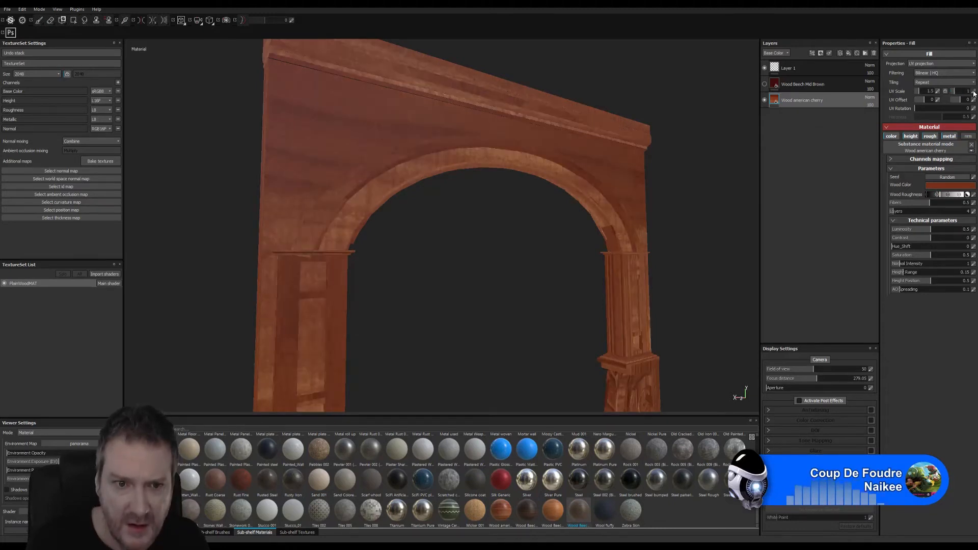
Set the cherry layer's UV scale to 10 by 2 and check the grain on the arch from the other side
left_click(973, 92)
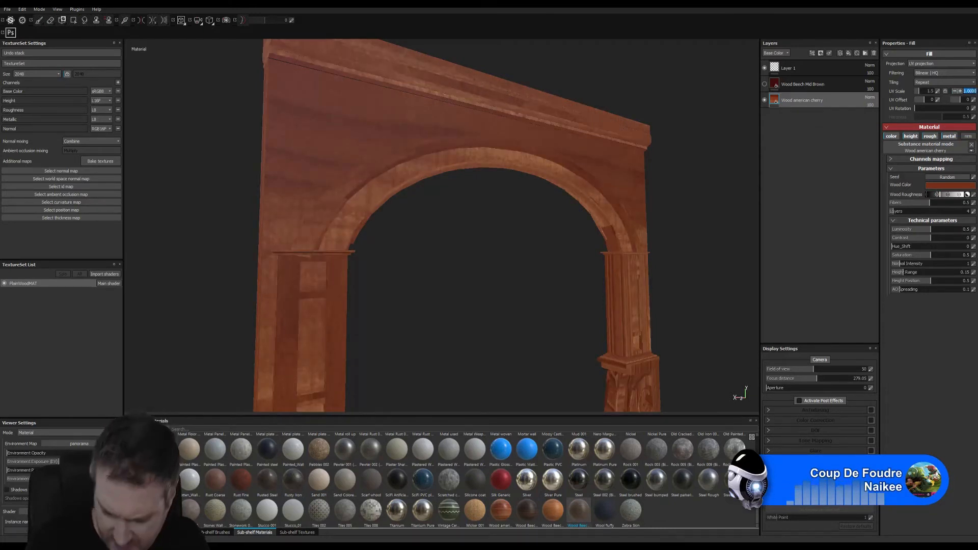
type("2")
key("Return")
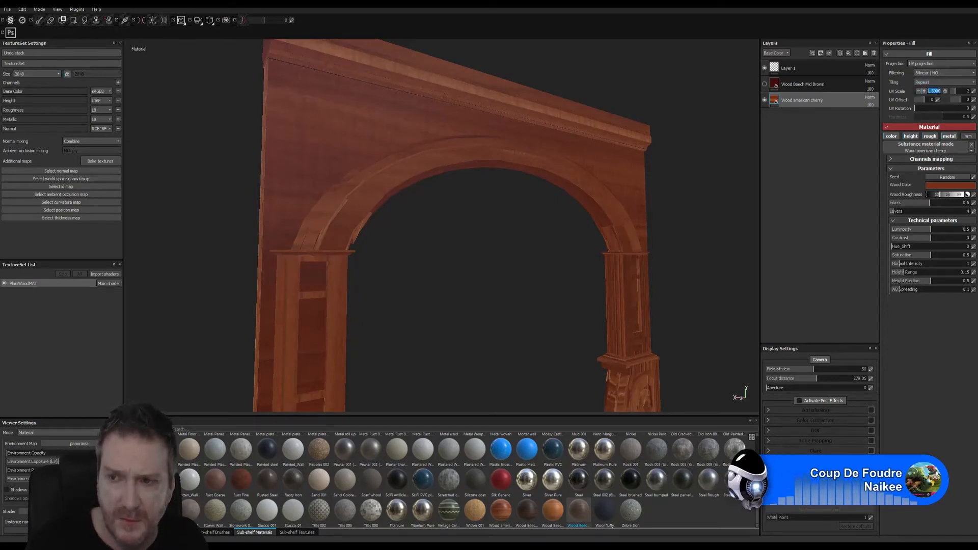
type("10")
key("Return")
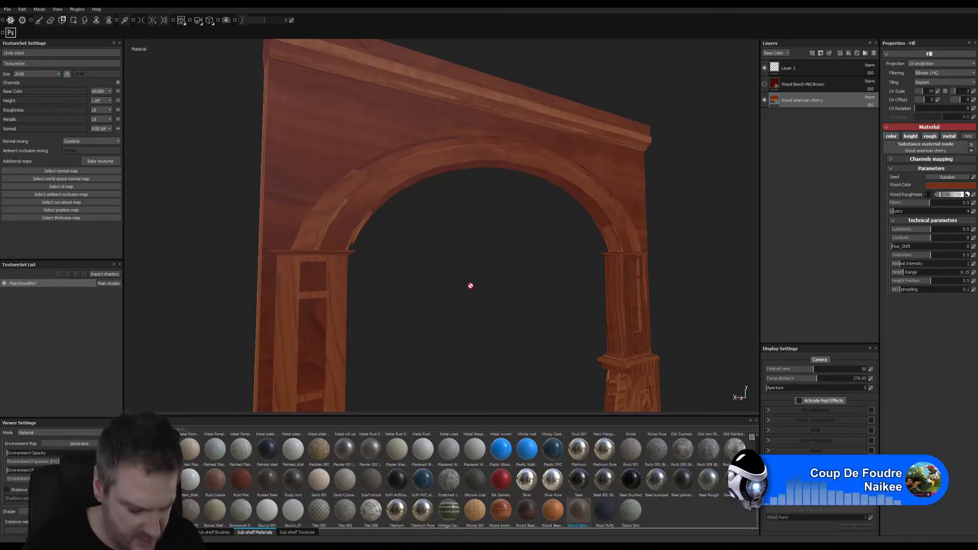
left_click_drag(469, 285, 247, 286, "alt")
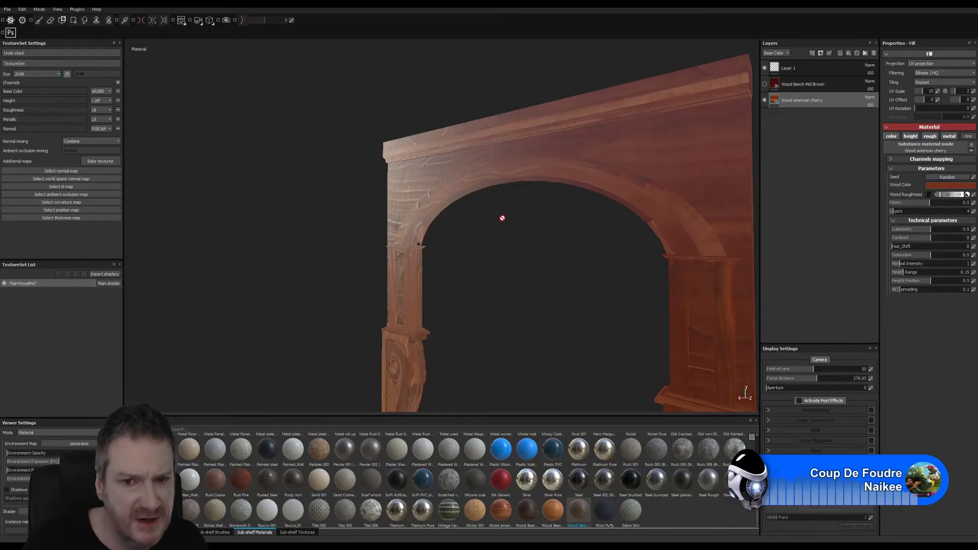
left_click_drag(483, 229, 458, 225, "alt")
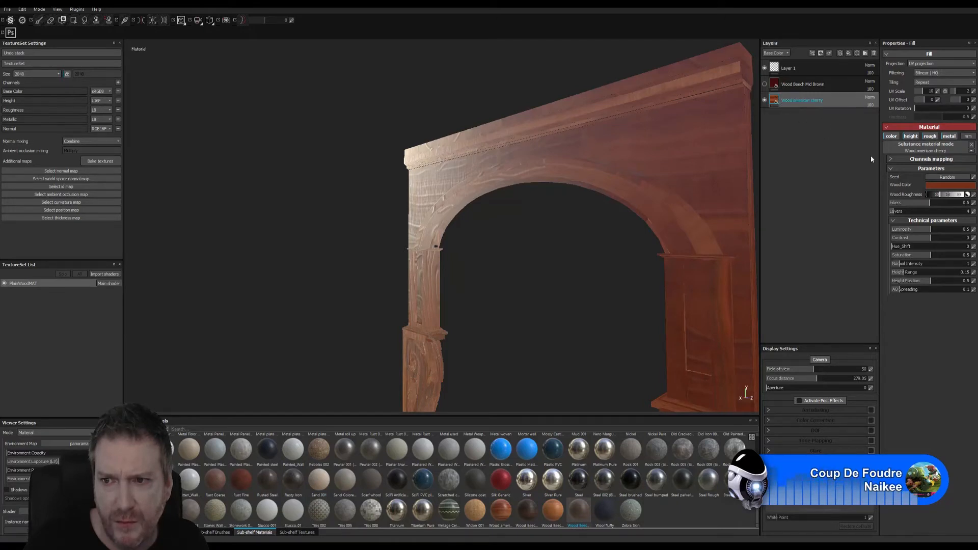
Adjust the cherry layer's Wood Roughness gradient towards a duller finish, checking the arch's reflections from several angles
left_click(944, 194)
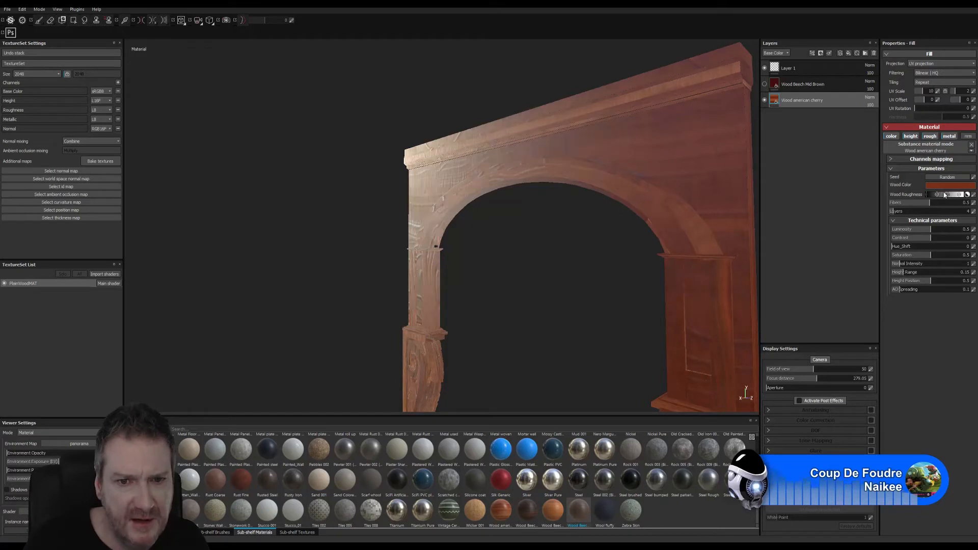
left_click(932, 194)
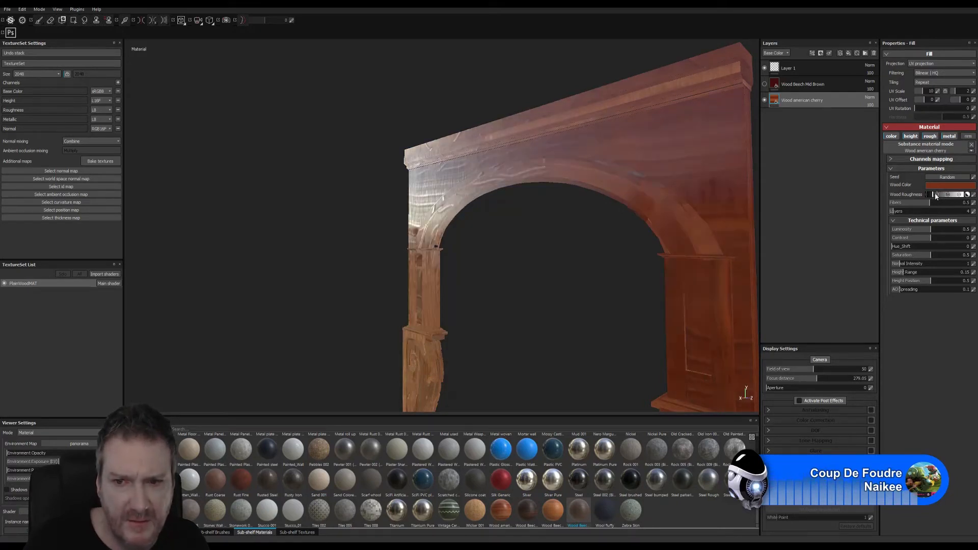
left_click(946, 194)
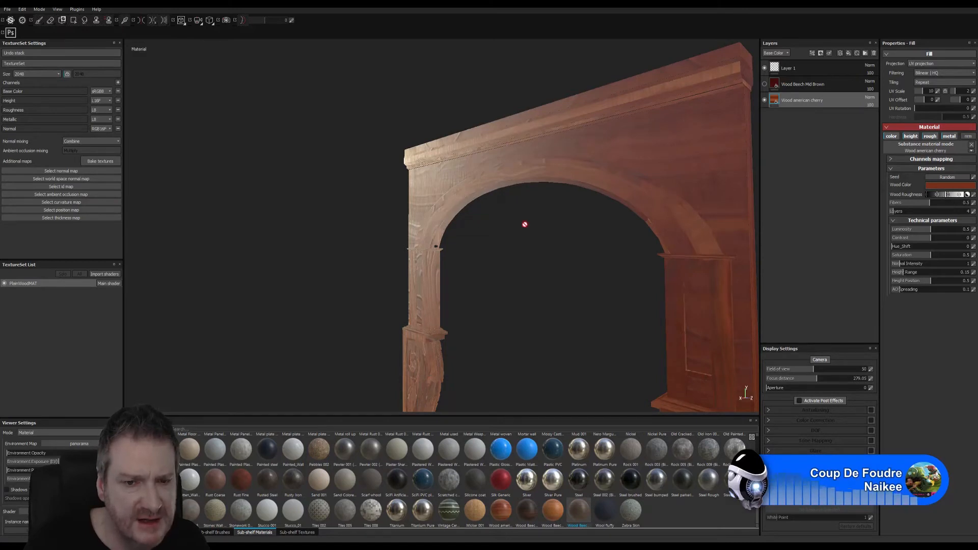
left_click_drag(524, 222, 479, 225, "alt")
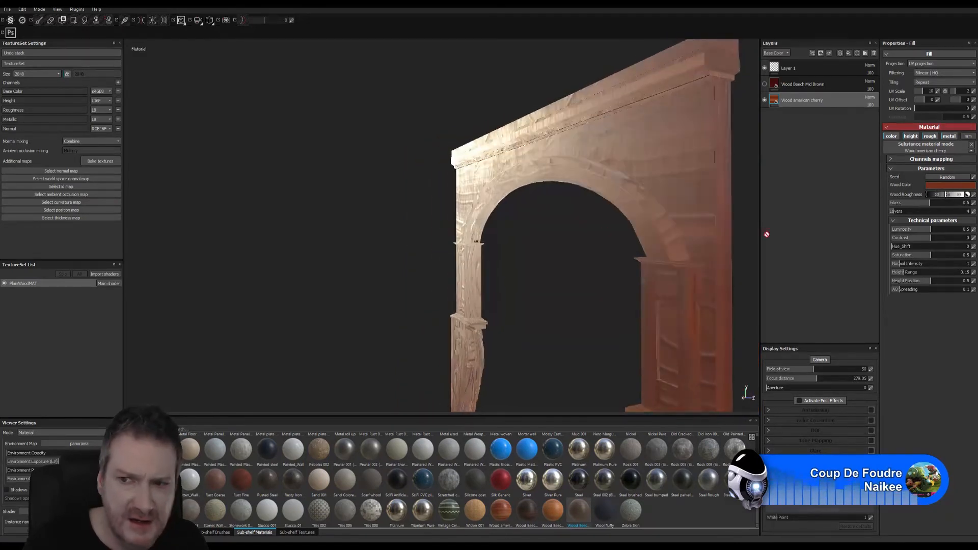
left_click(949, 199)
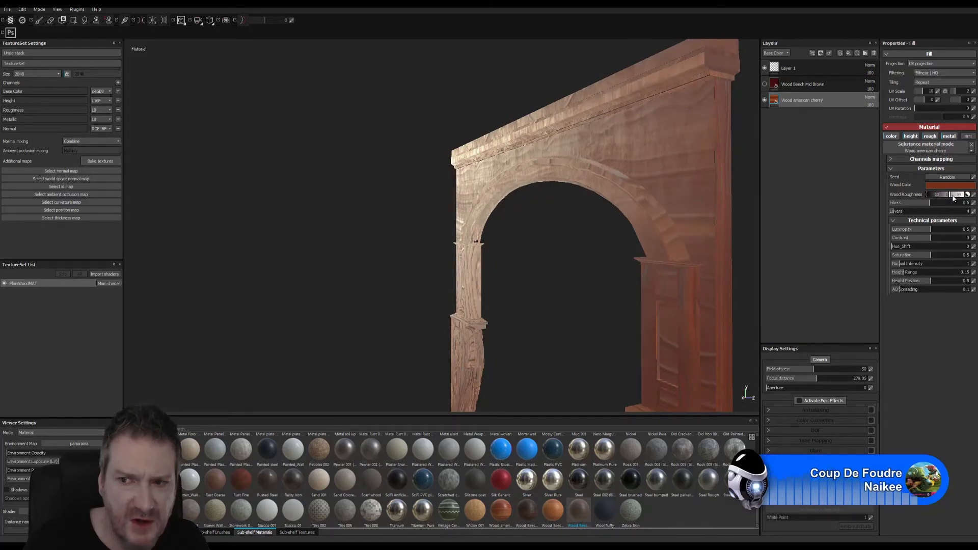
left_click_drag(613, 260, 751, 249, "alt")
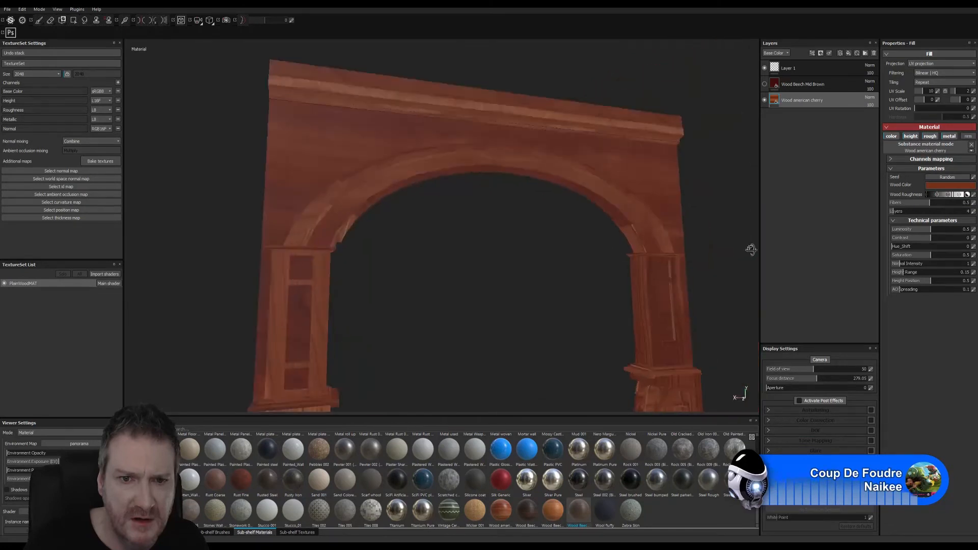
Show the Wood Beech Mid Brown layer again and inspect its surface close up along the arch
left_click(773, 85)
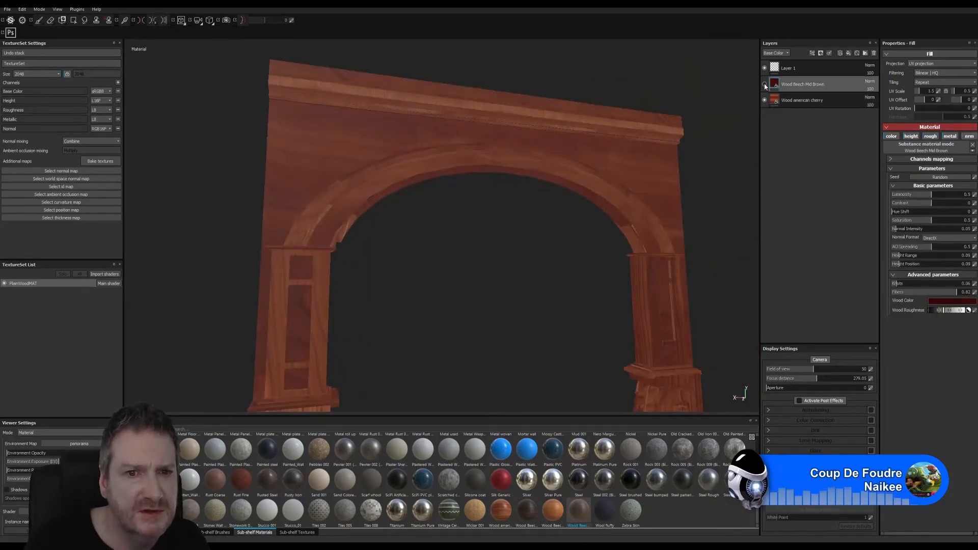
left_click(765, 85)
left_click_drag(520, 231, 414, 176, "alt")
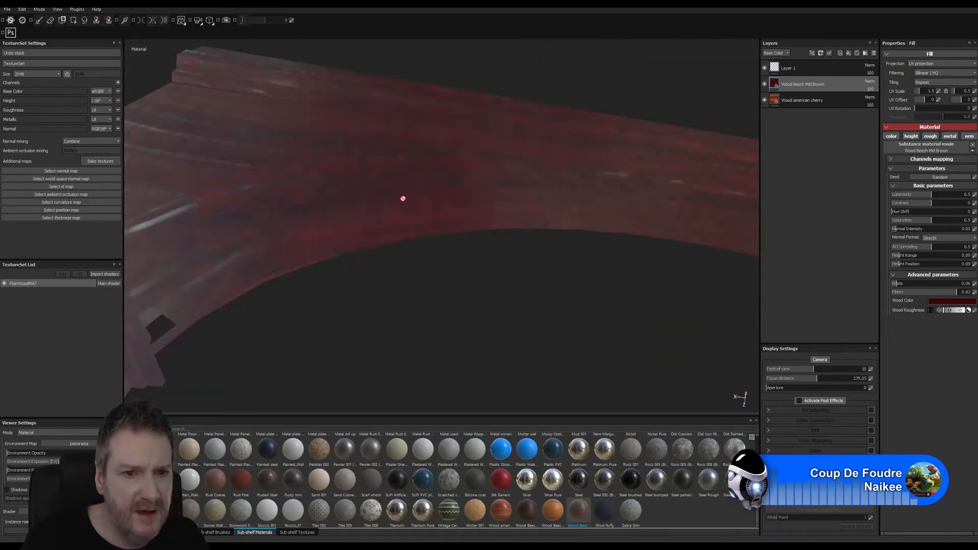
left_click_drag(345, 281, 410, 269, "alt")
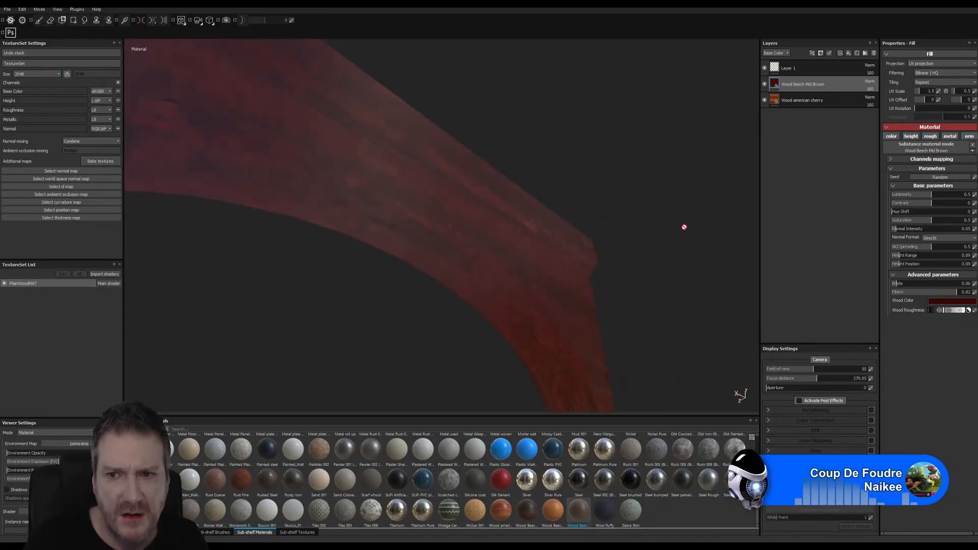
Add a black mask to the Wood Beech Mid Brown layer and replace it with a white mask
right_click(775, 84)
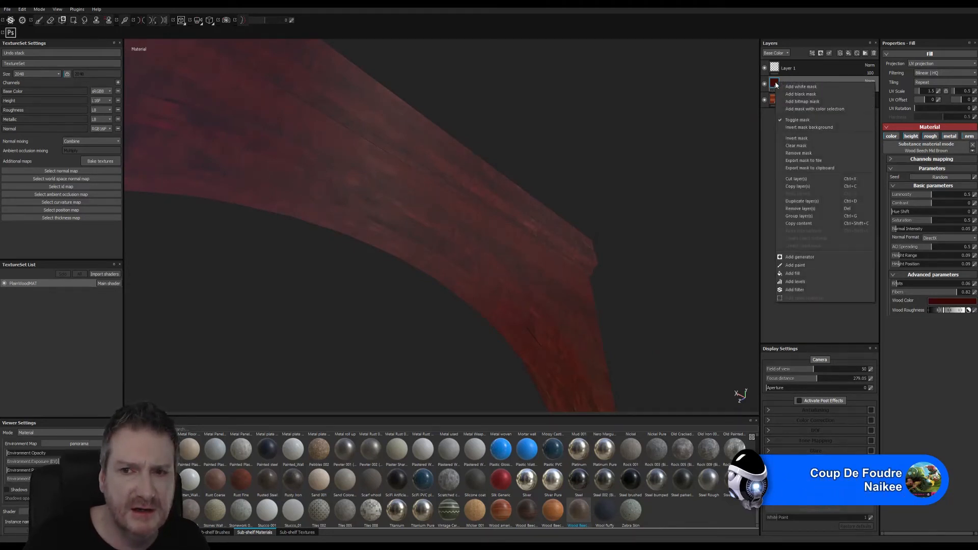
left_click(800, 98)
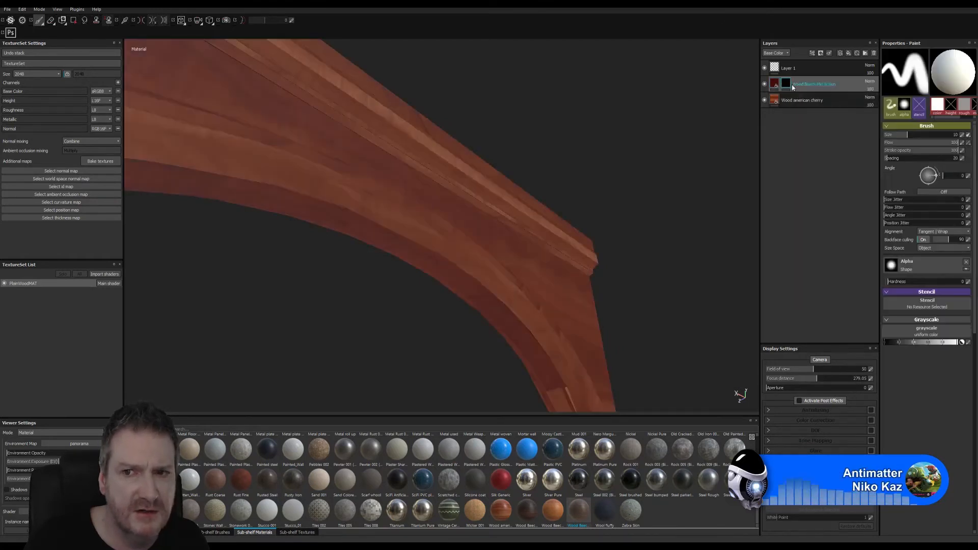
right_click(794, 87)
left_click(795, 89)
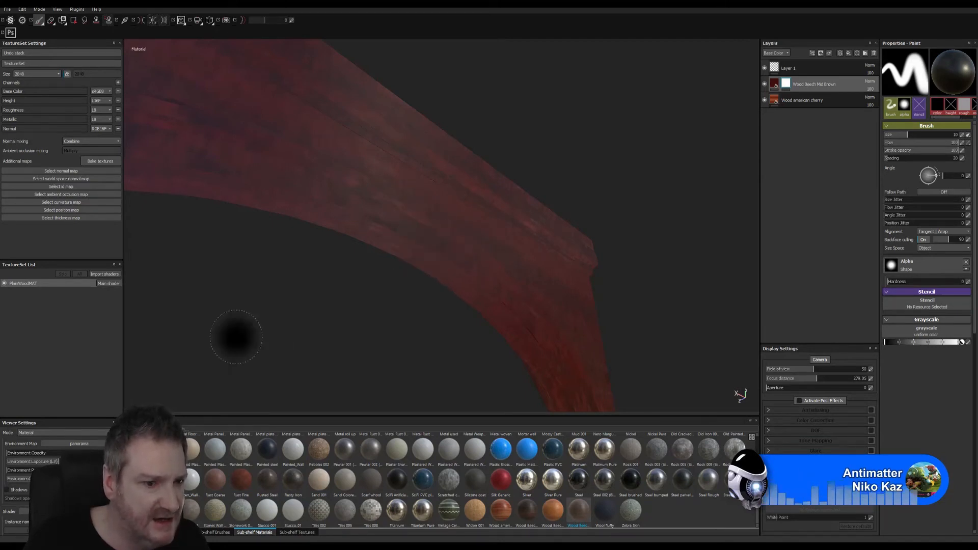
Choose the Dirt 2 brush for painting on the Wood Beech Mid Brown layer's mask
left_click(216, 533)
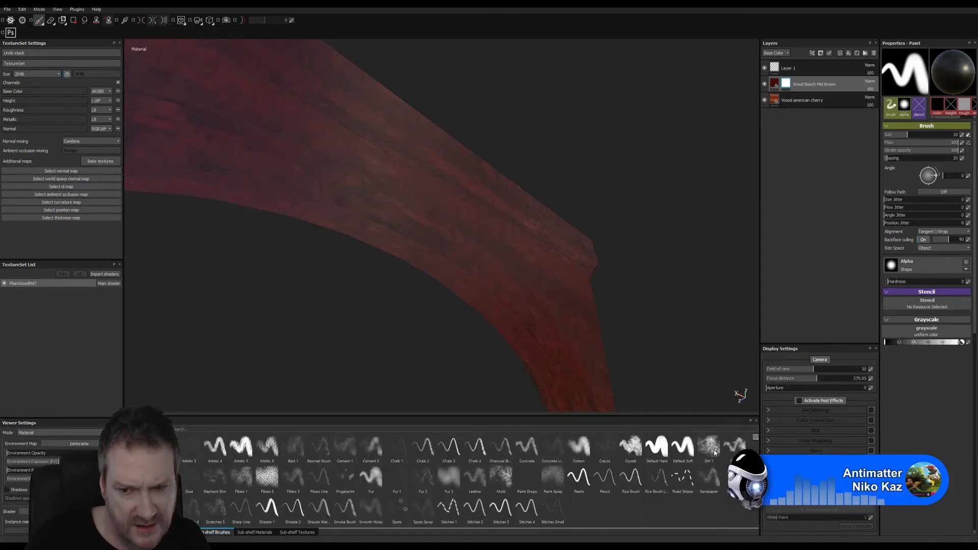
mouse_move(713, 450)
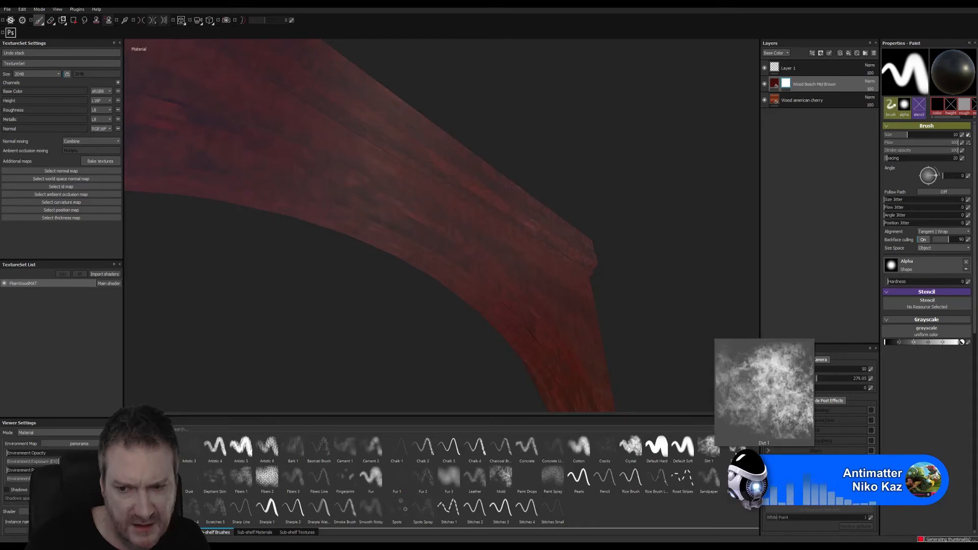
mouse_move(137, 470)
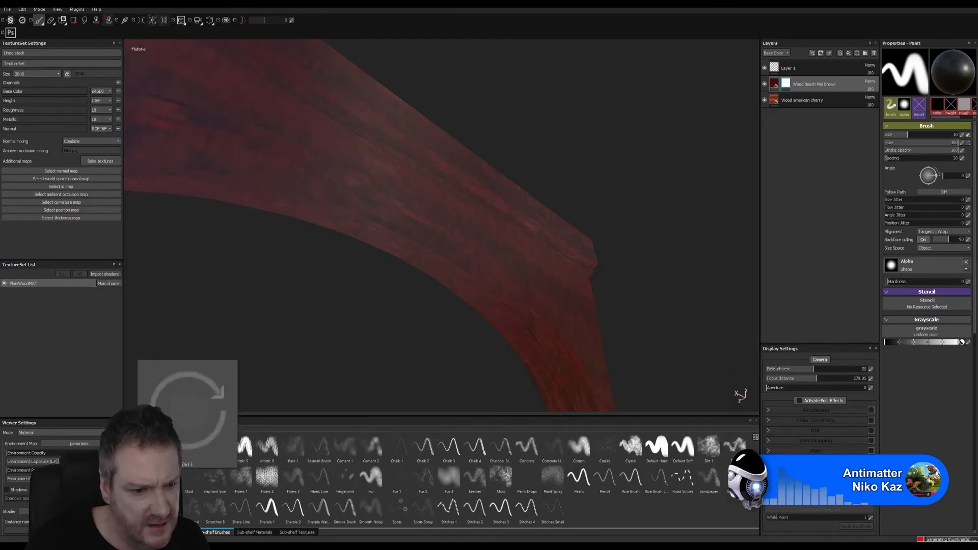
left_click(742, 447)
left_click(532, 319)
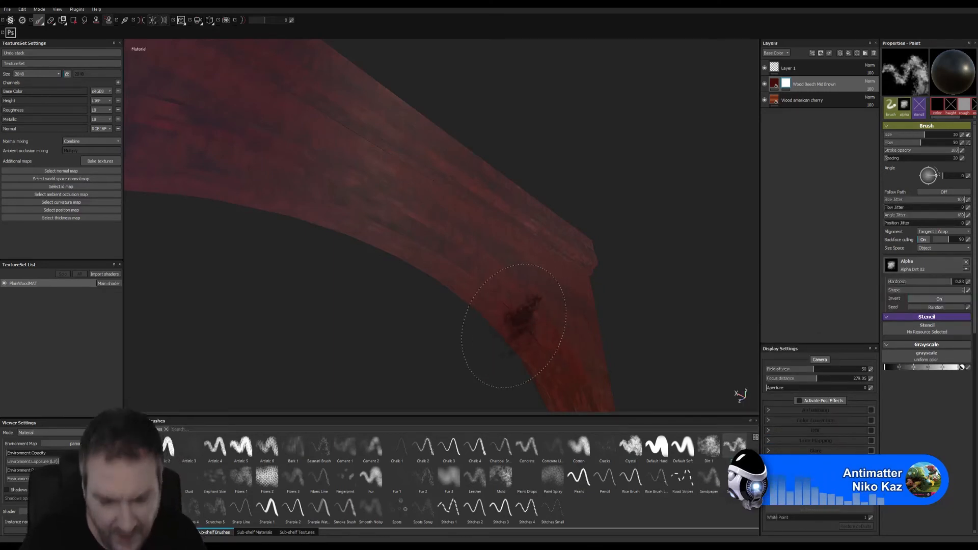
Reduce the Dirt 2 brush size to 2.2 for fine mask painting on the arch's side face
key("bracketleft")
key("bracketleft")
key("bracketleft")
key("bracketleft")
key("bracketleft")
key("bracketleft")
key("bracketleft")
key("bracketleft")
key("bracketleft")
key("bracketleft")
key("bracketleft")
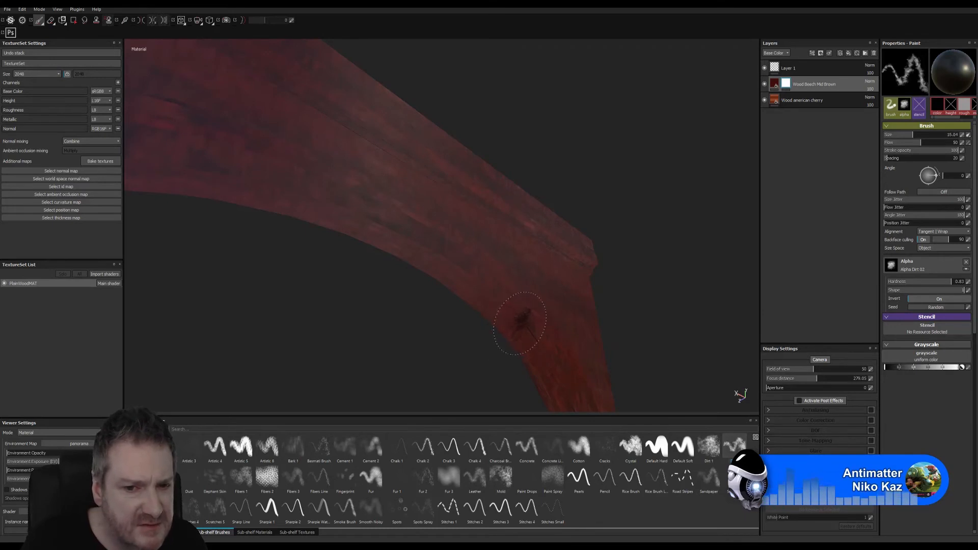
key("bracketleft")
key("bracketleft")
key("bracketleft")
key("bracketleft")
key("bracketleft")
key("bracketleft")
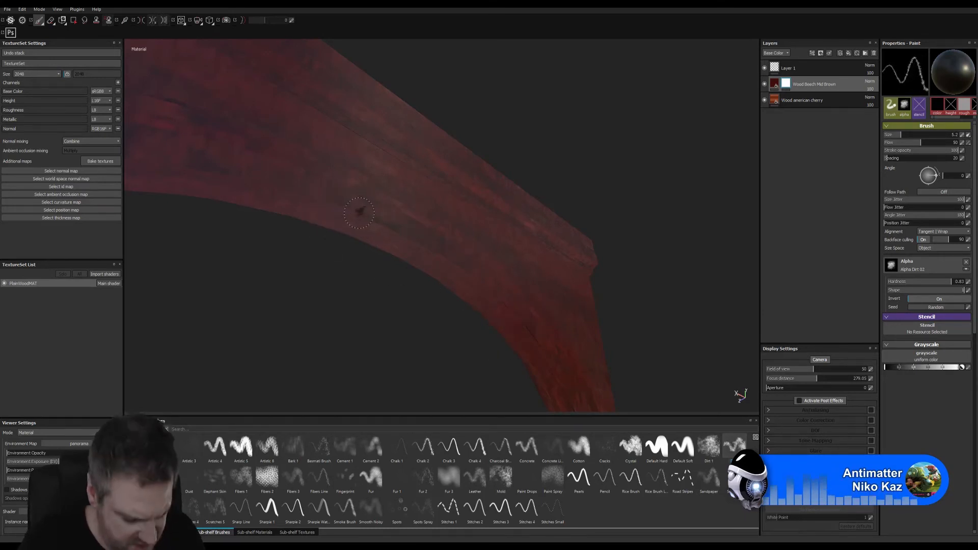
mouse_move(359, 219)
right_mouse_down("alt")
mouse_move(428, 234)
mouse_move(581, 349)
mouse_move(589, 435)
right_mouse_up("alt")
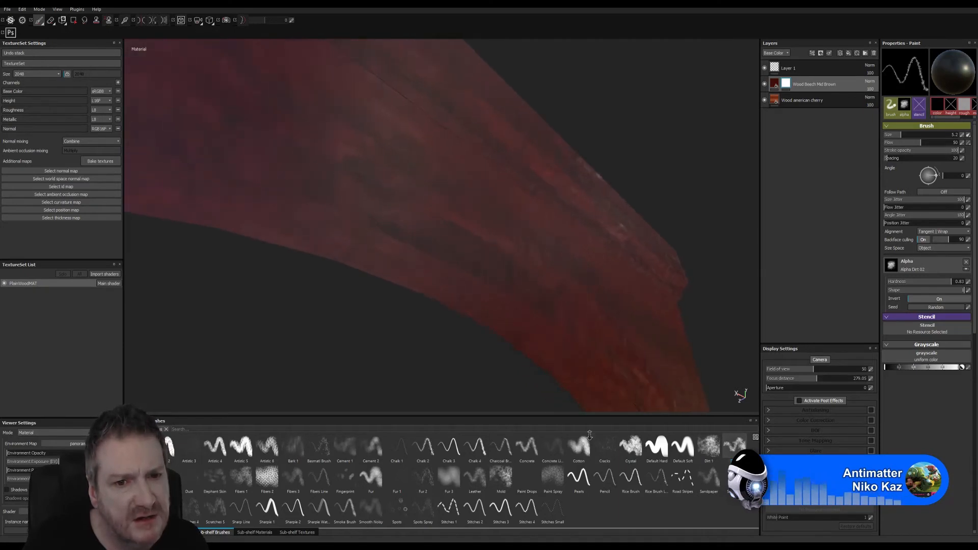
right_click_drag(453, 277, 457, 358, "alt")
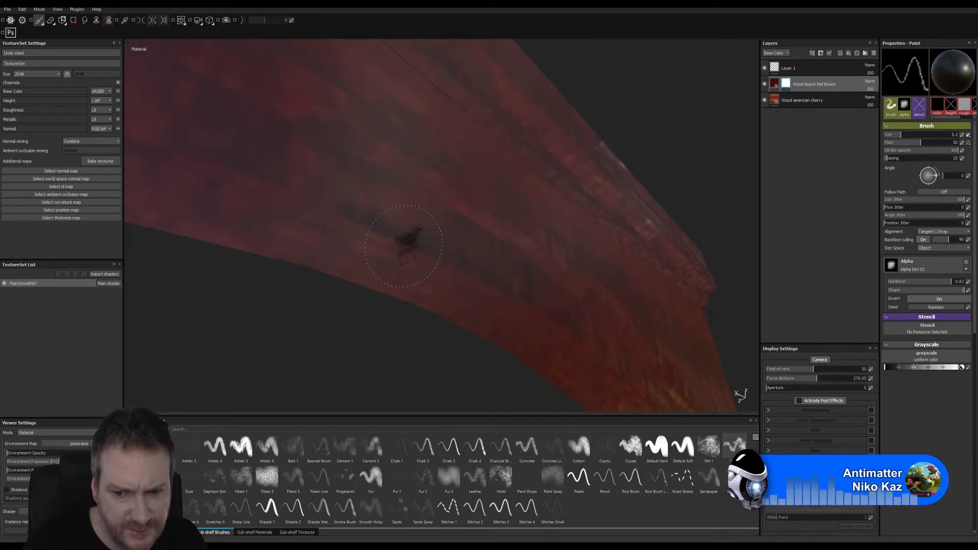
key("bracketleft")
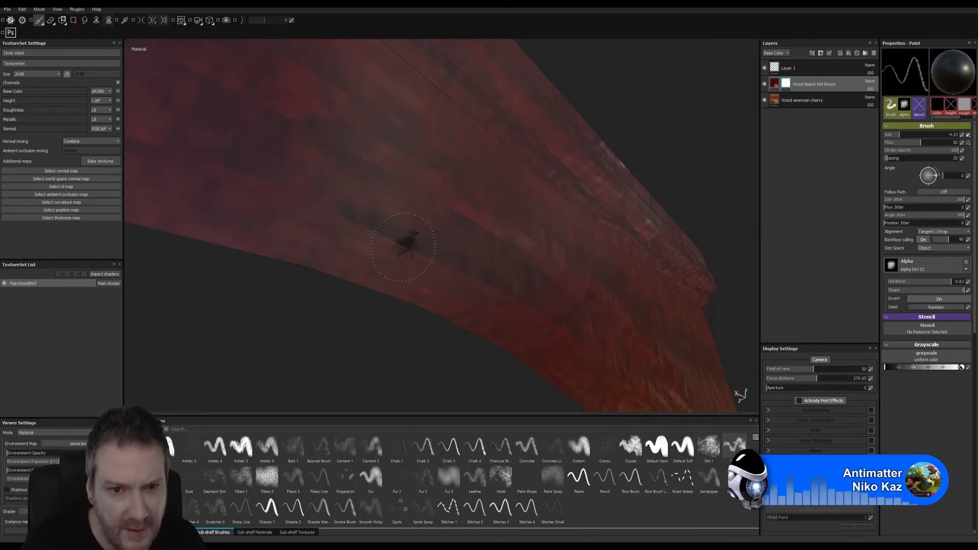
mouse_move(412, 260)
left_mouse_down("alt")
mouse_move(298, 265)
mouse_move(273, 236)
mouse_move(343, 218)
left_mouse_up("alt")
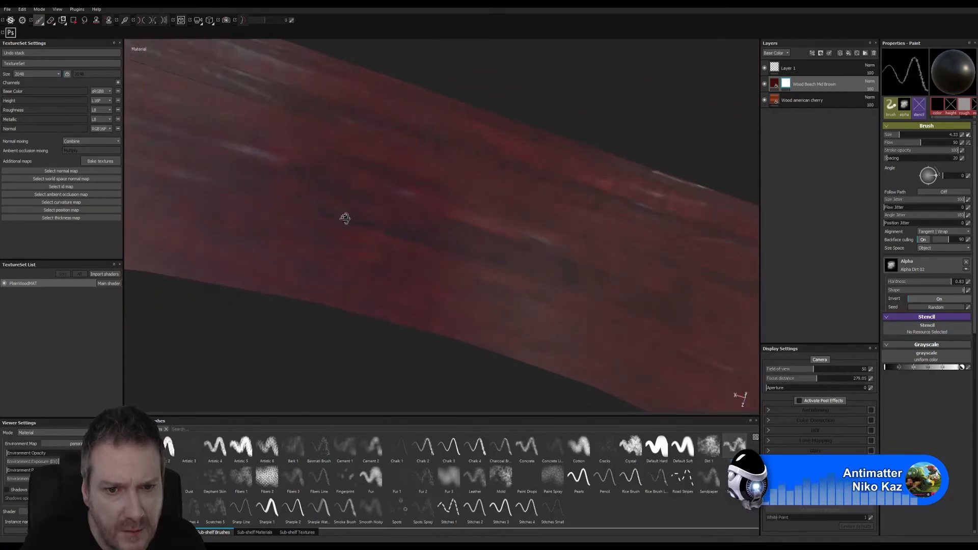
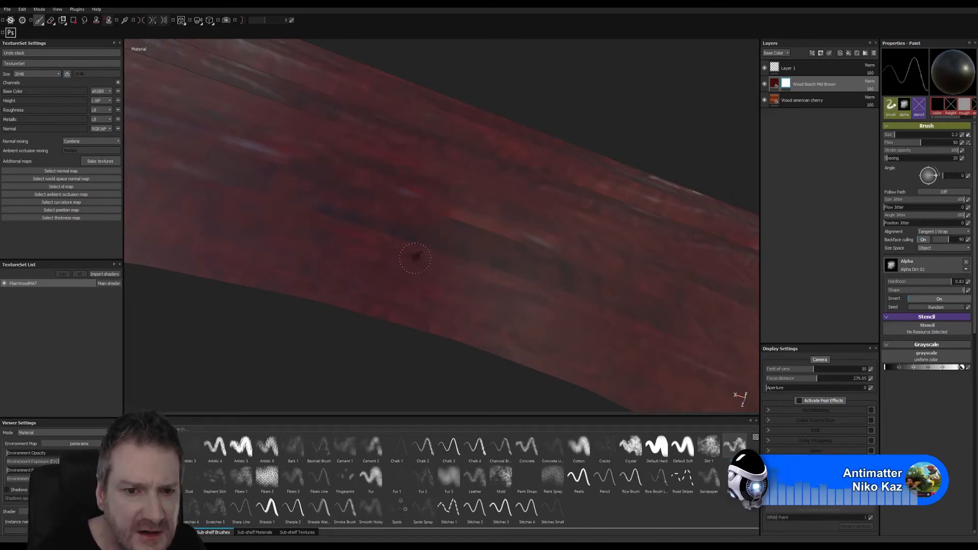
Try a short dirt stroke on the Wood Beech Mid Brown mask across the arch's side face and undo it
mouse_move(457, 260)
left_mouse_down()
mouse_move(443, 254)
mouse_move(475, 267)
left_mouse_up()
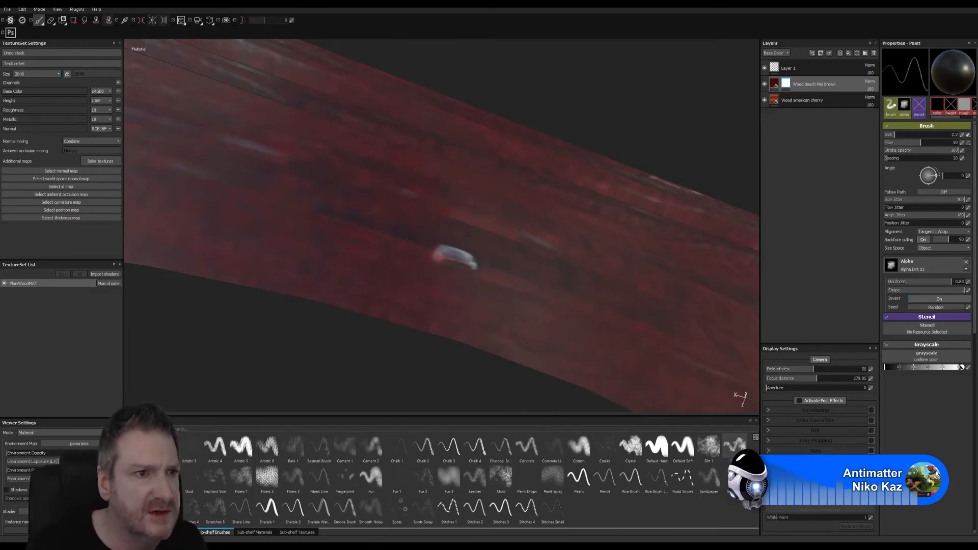
left_click(22, 10)
left_click(31, 20)
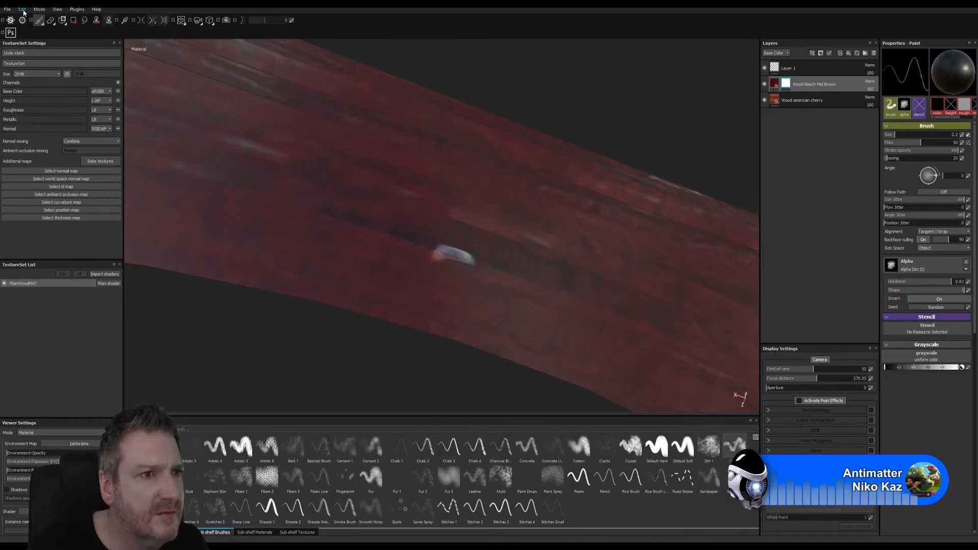
left_click(23, 9)
left_click(32, 20)
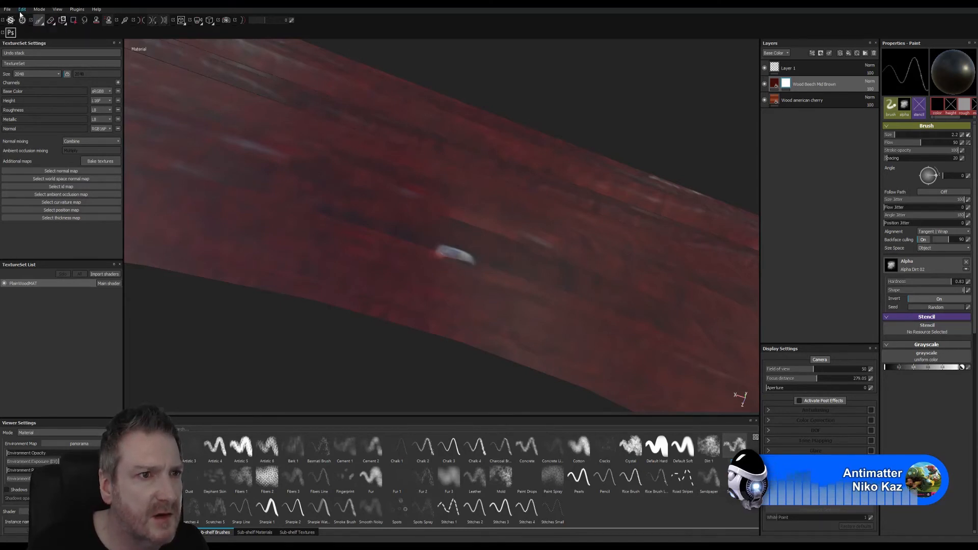
left_click(22, 10)
left_click(32, 20)
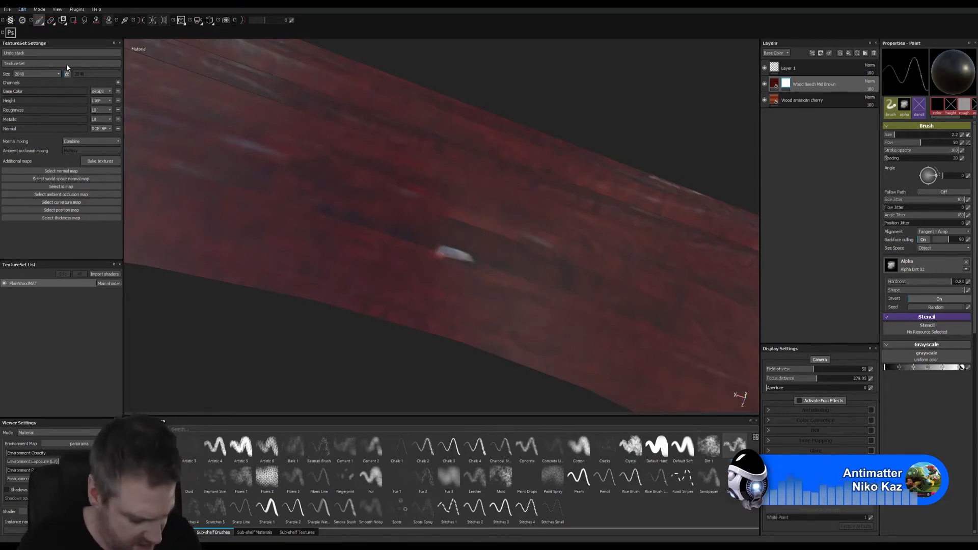
key("ctrl+z")
key("ctrl+z")
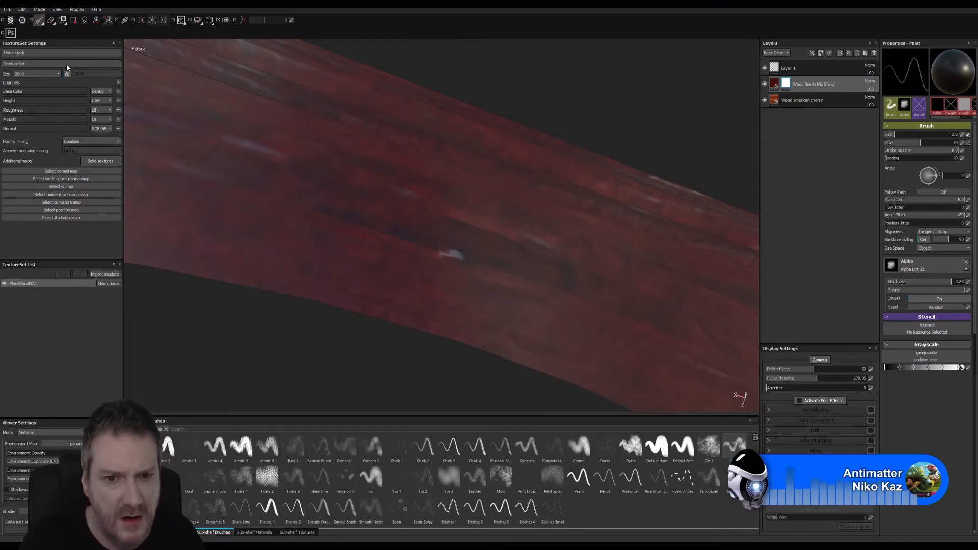
key("ctrl+z")
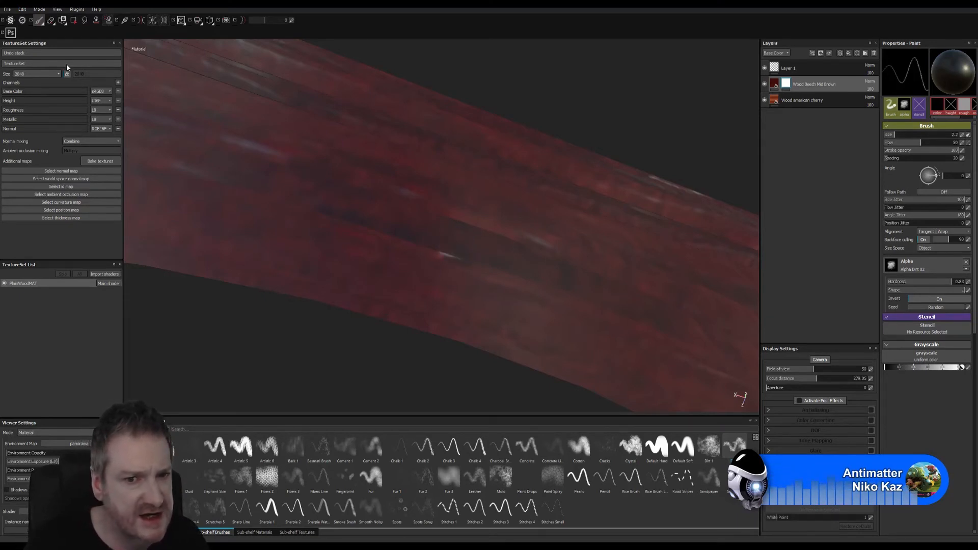
key("ctrl+z")
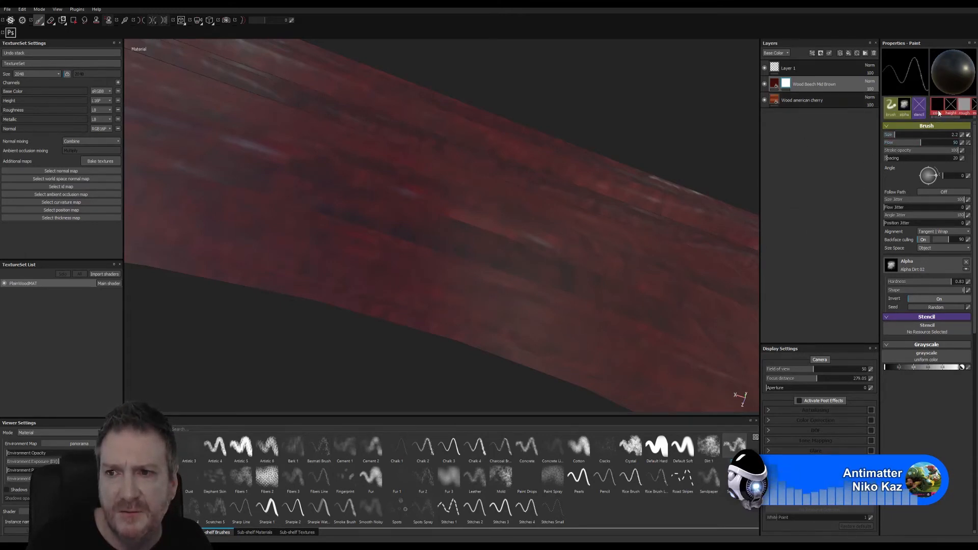
Reselect the Wood Beech Mid Brown layer's mask, try a single brush dab on the arch and undo it
left_click(773, 84)
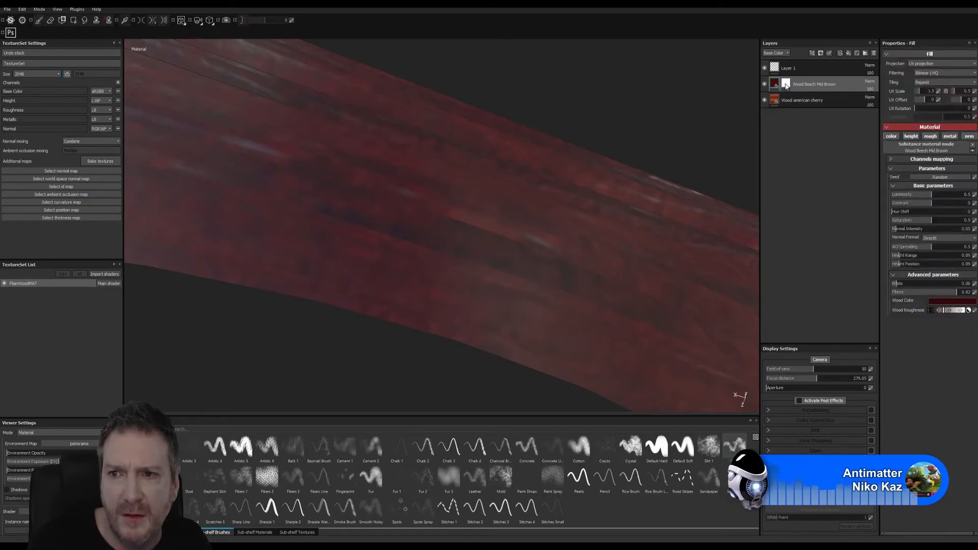
mouse_move(786, 86)
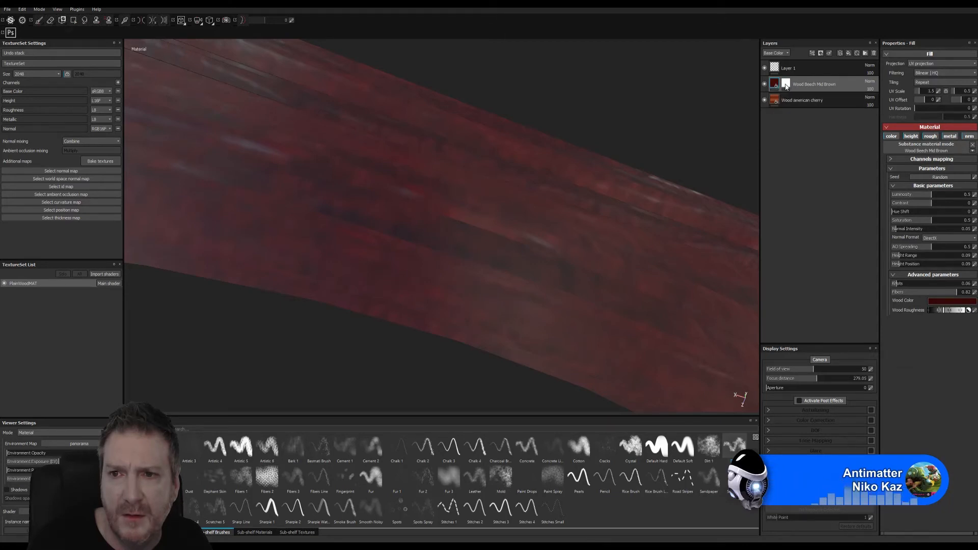
left_click(785, 86)
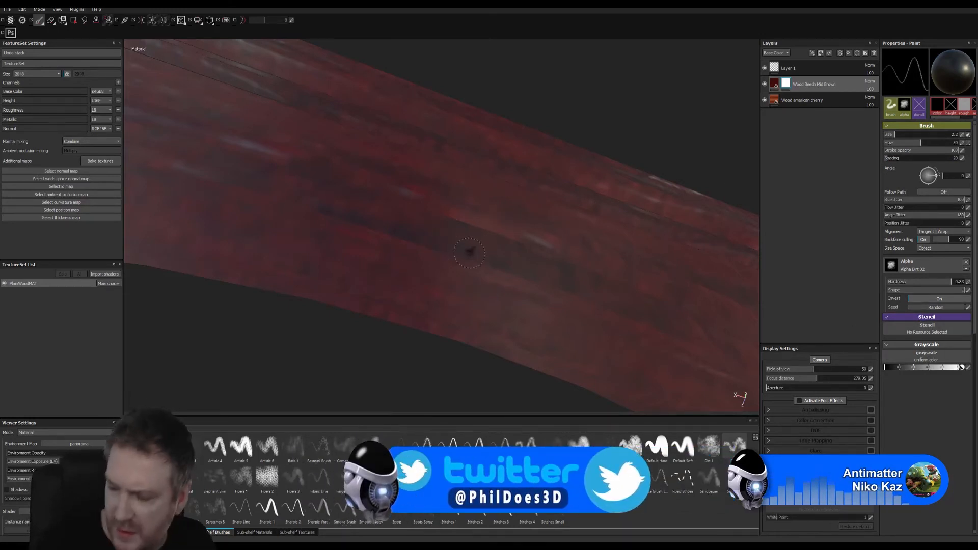
left_click(469, 260)
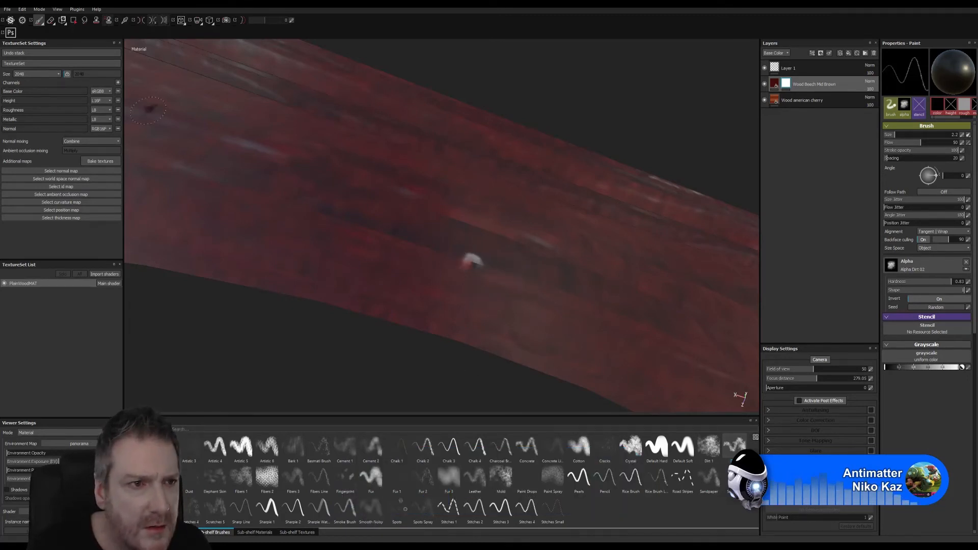
key("ctrl+z")
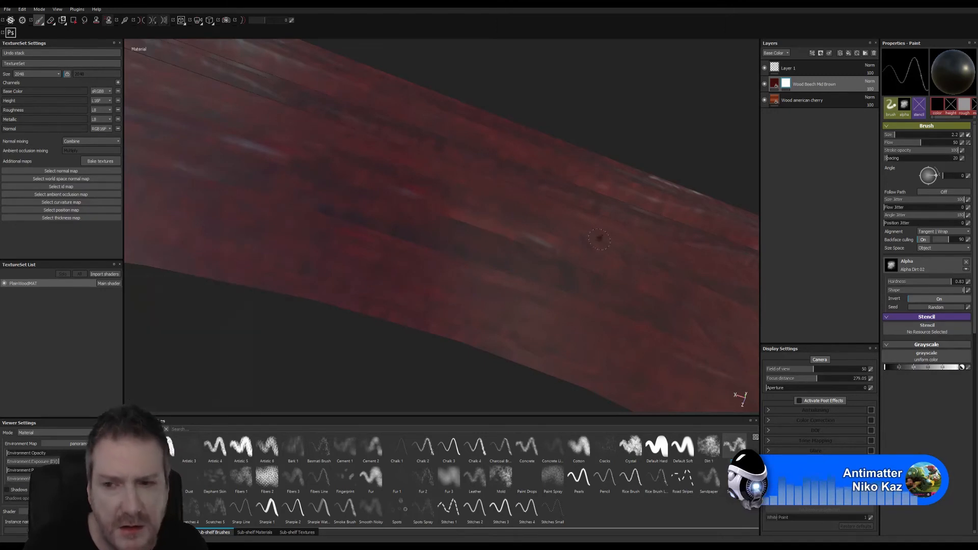
Set the brush alpha's hardness to 0.79 for the beech mask, toggling Invert off and back on
left_click(774, 84)
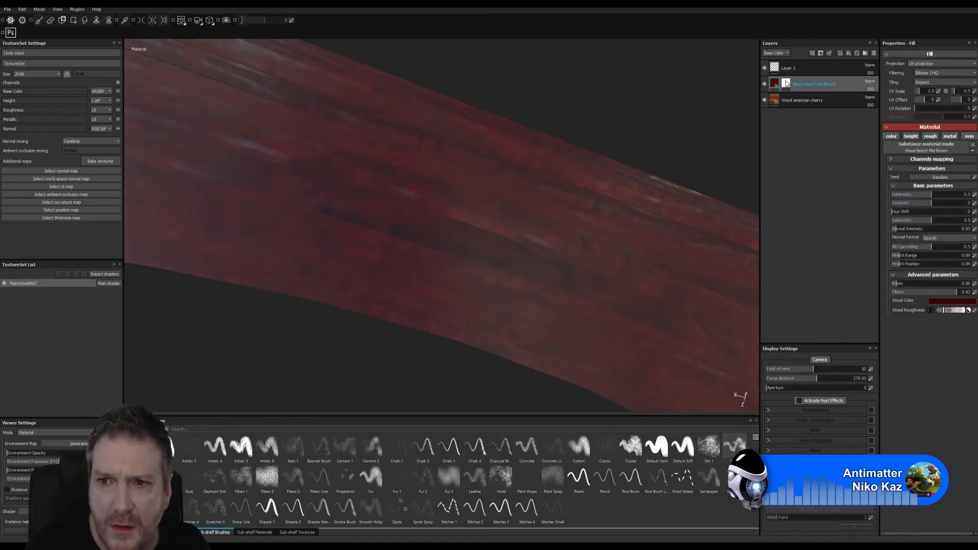
key("p")
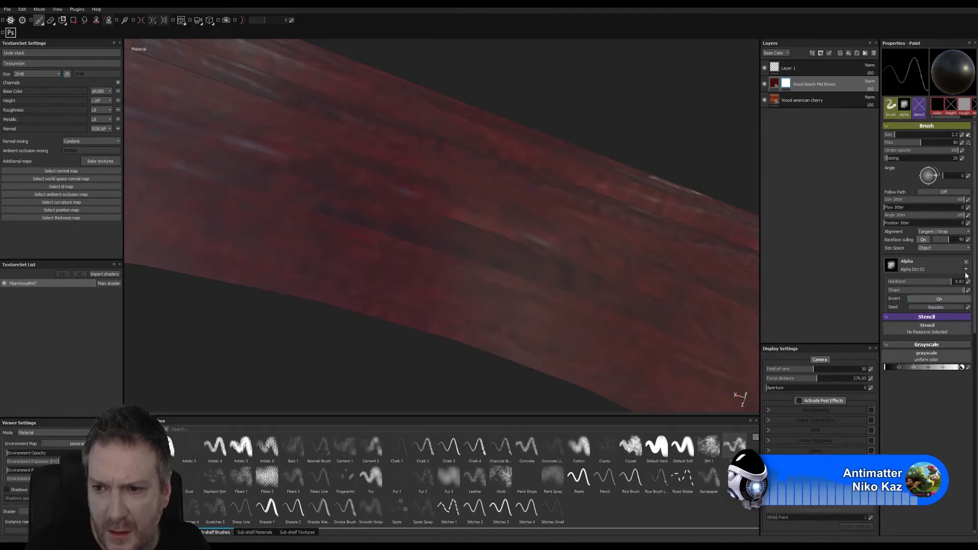
left_click(923, 282)
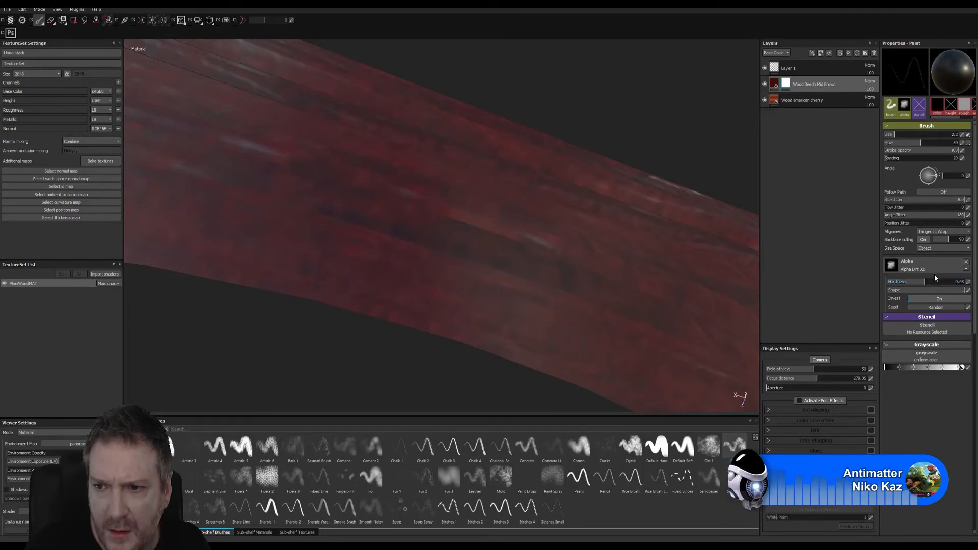
left_click(948, 282)
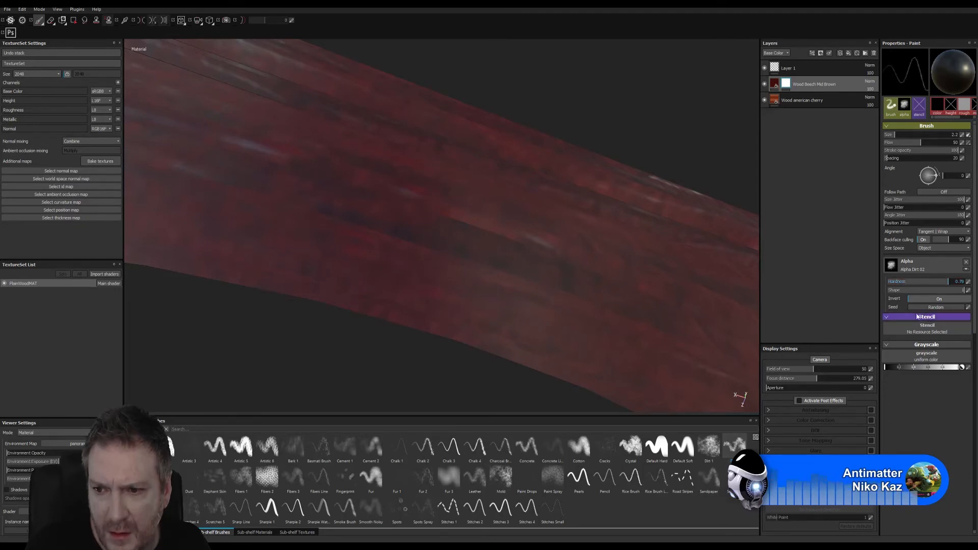
left_click(939, 299)
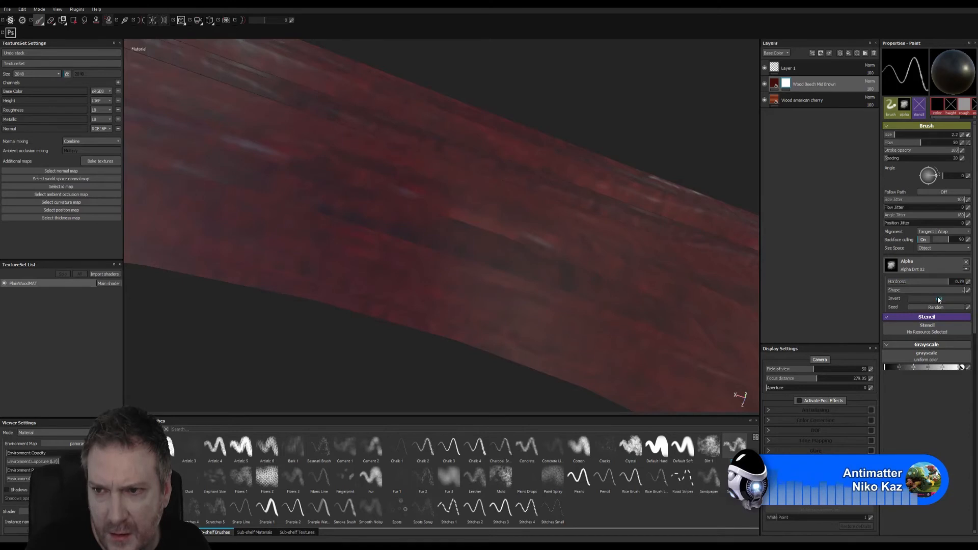
left_click(938, 299)
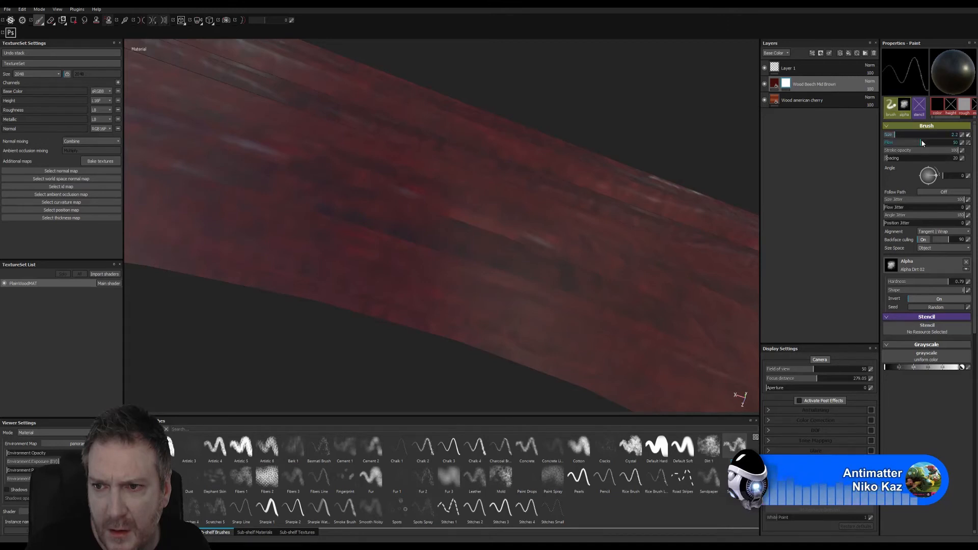
Set the mask paint's grayscale value to black
left_click(935, 108)
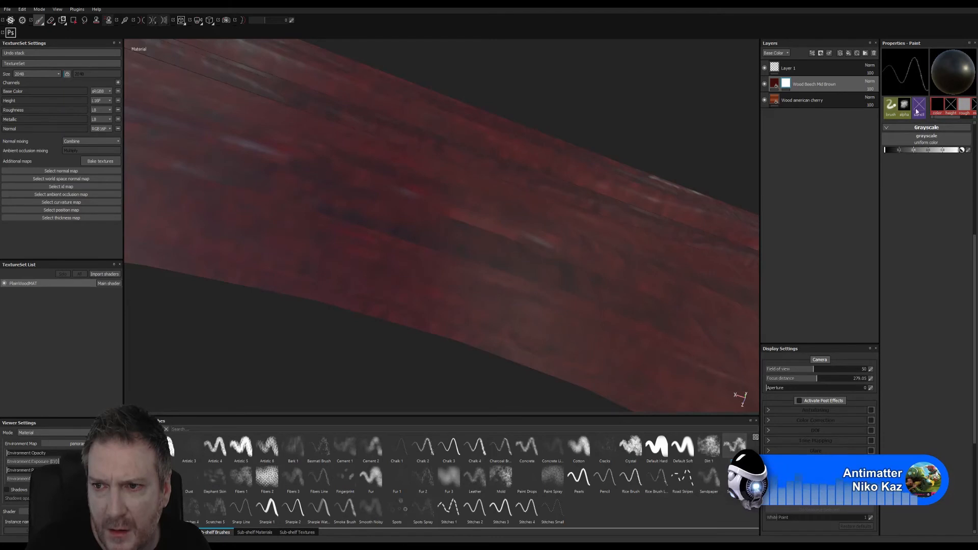
left_click(893, 108)
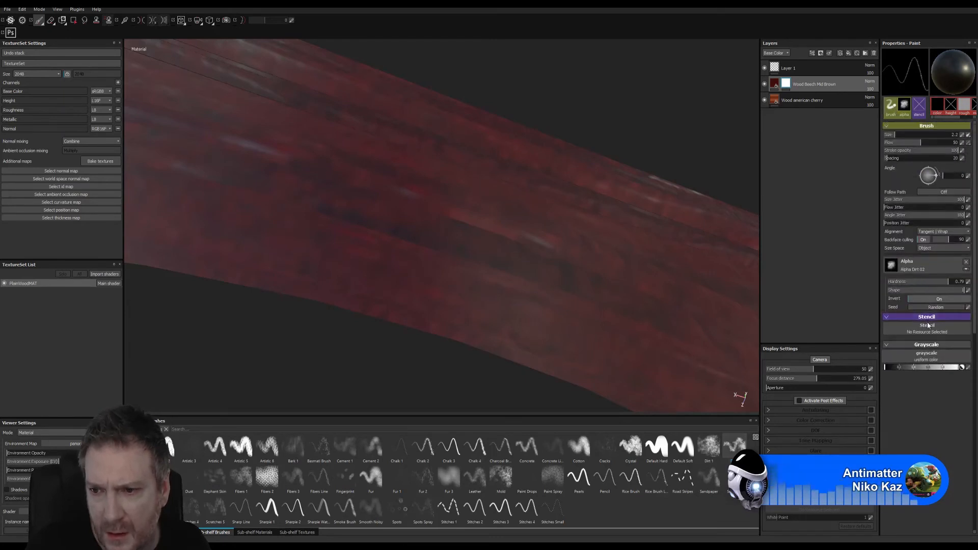
left_click(885, 369)
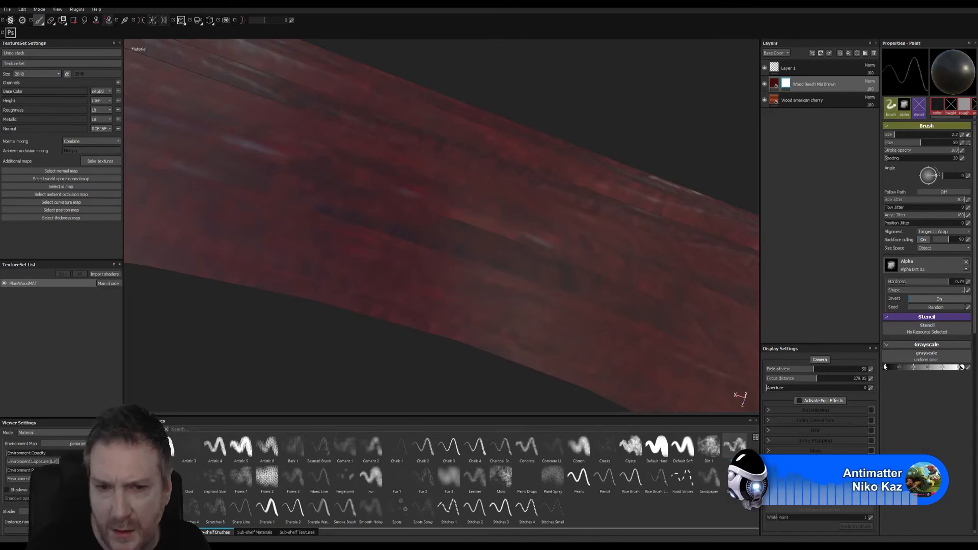
Try several black dirt strokes along the arch's side face on the beech mask, viewing them from other angles, and undo them
left_click(507, 278)
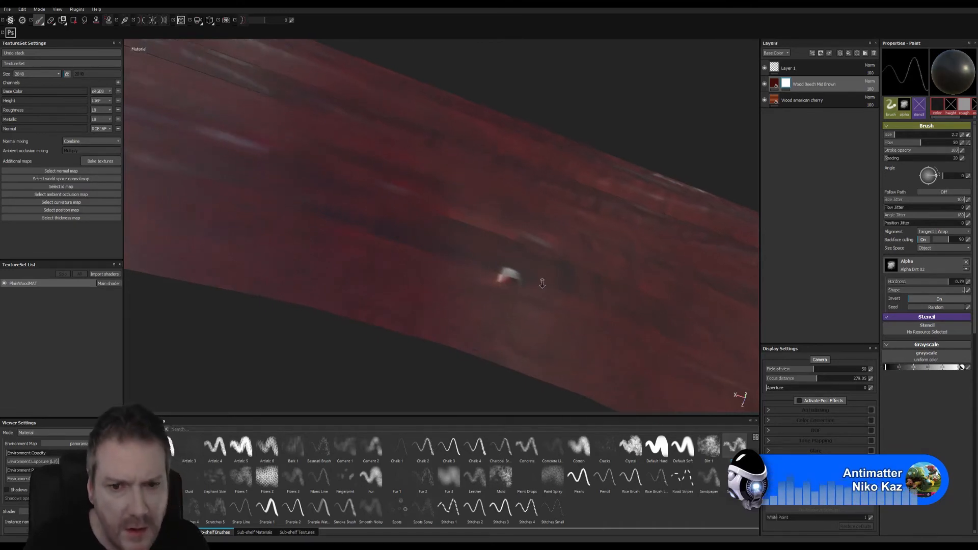
mouse_move(508, 305)
left_mouse_down("alt")
mouse_move(515, 331)
mouse_move(513, 179)
mouse_move(524, 295)
mouse_move(443, 306)
mouse_move(519, 312)
mouse_move(475, 264)
mouse_move(523, 224)
mouse_move(537, 276)
left_mouse_up("alt")
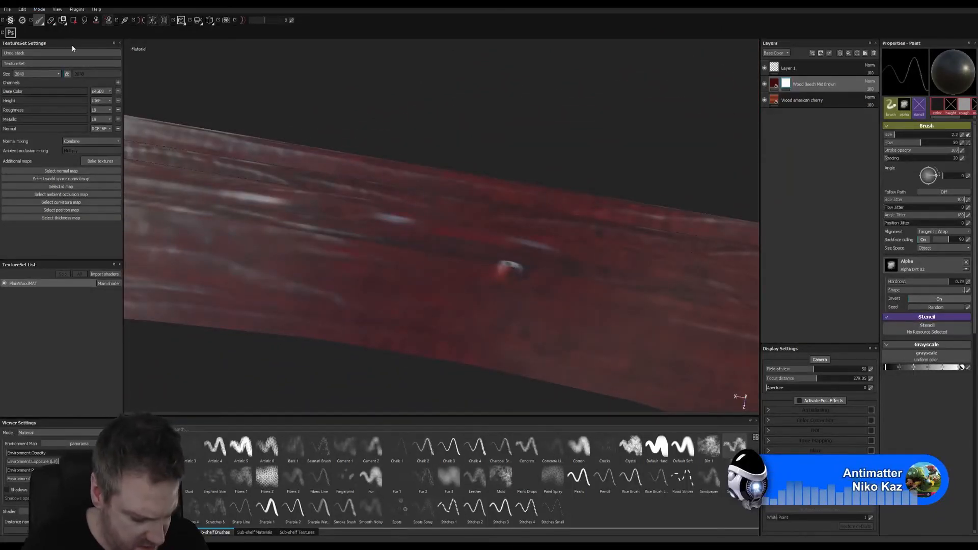
mouse_move(516, 302)
left_mouse_down()
mouse_move(545, 291)
mouse_move(621, 317)
mouse_move(448, 300)
mouse_move(597, 323)
left_mouse_up()
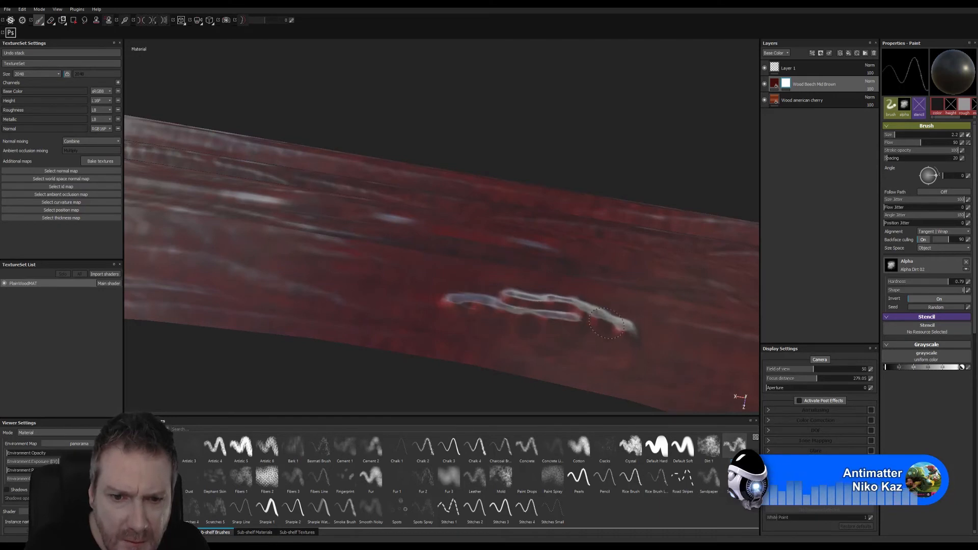
key("ctrl")
key("ctrl+z")
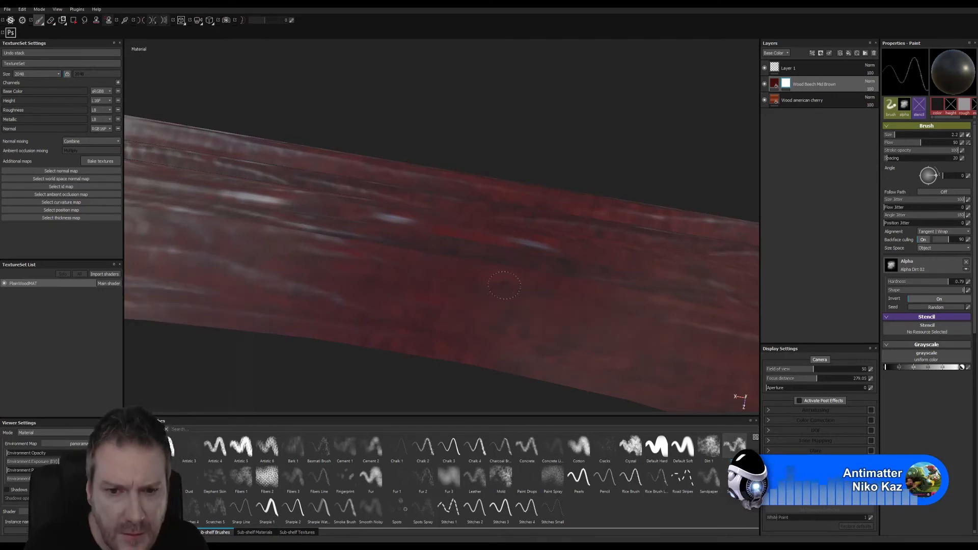
left_click_drag(488, 279, 596, 311)
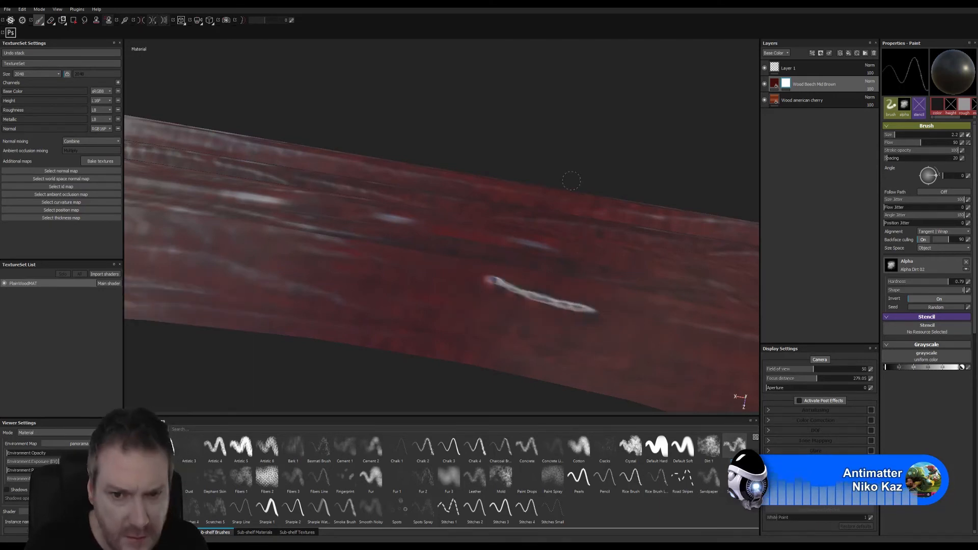
left_click_drag(571, 181, 544, 225, "alt")
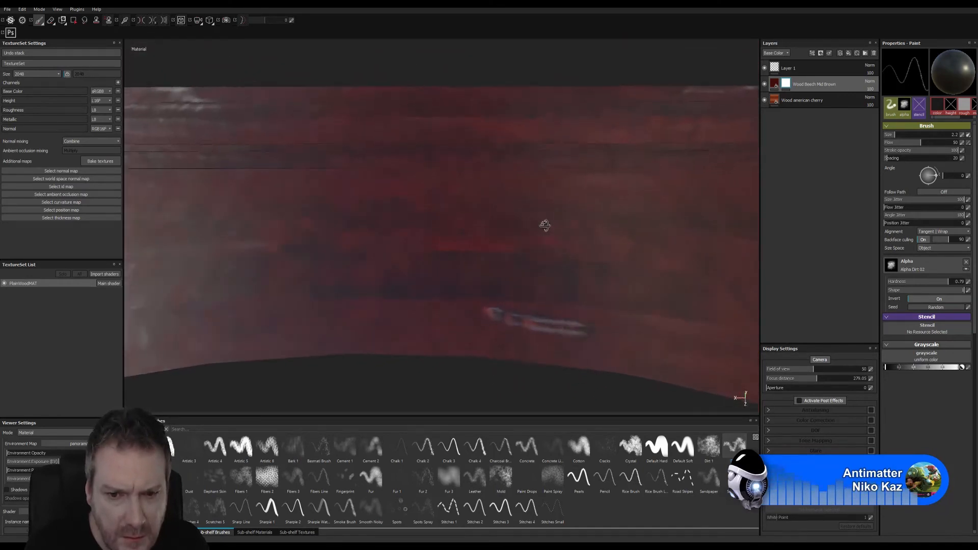
key("ctrl+z")
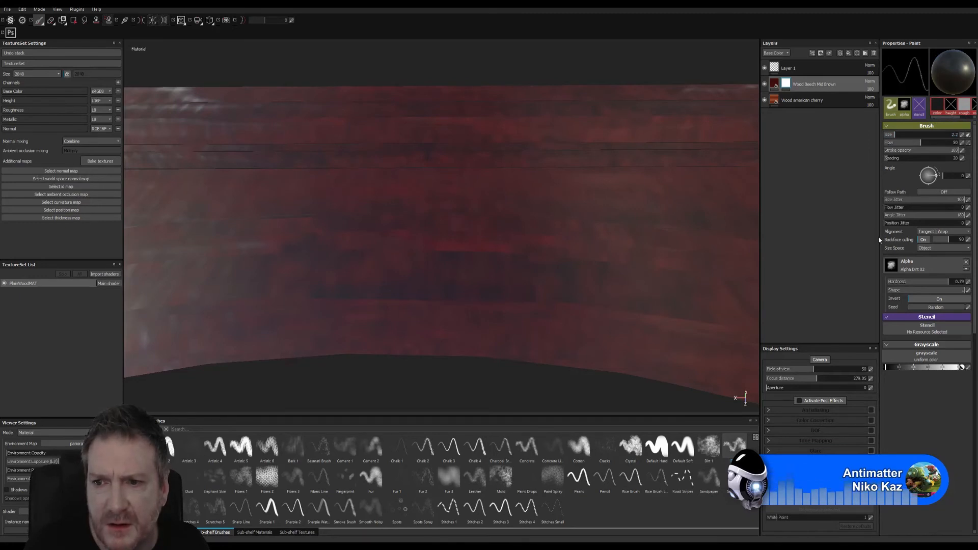
Widen the paint properties and layer stack areas and bring up the beech mask's grayscale paint value
left_click_drag(881, 241, 836, 239)
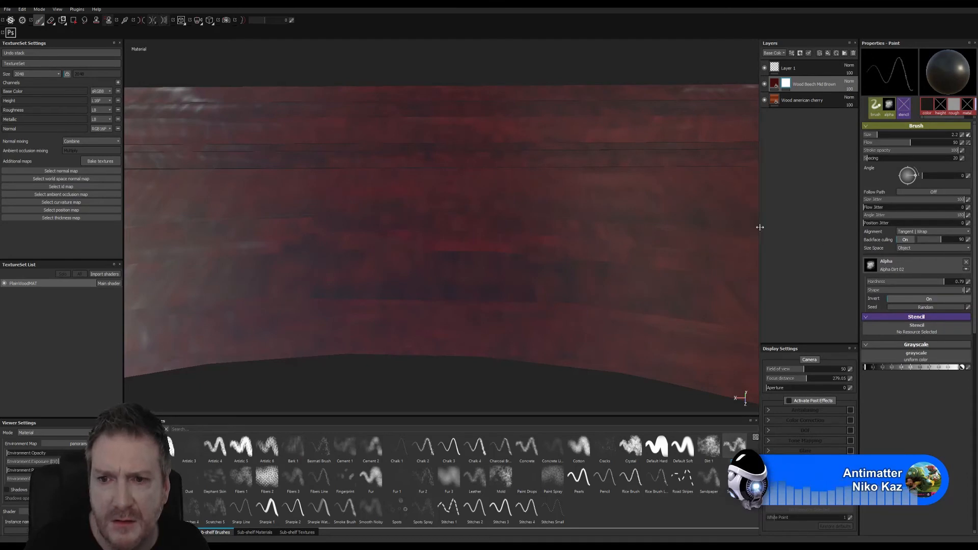
left_click_drag(759, 223, 710, 229)
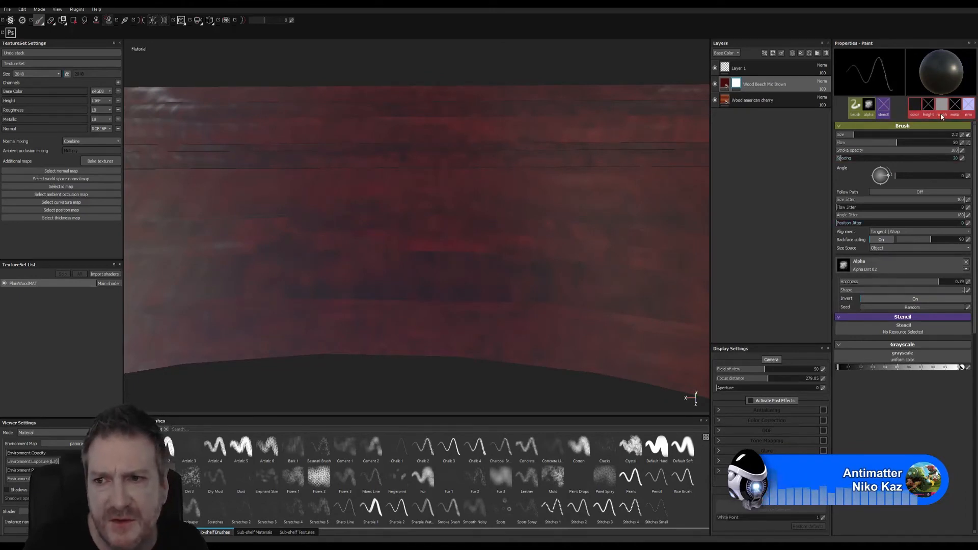
left_click(914, 109)
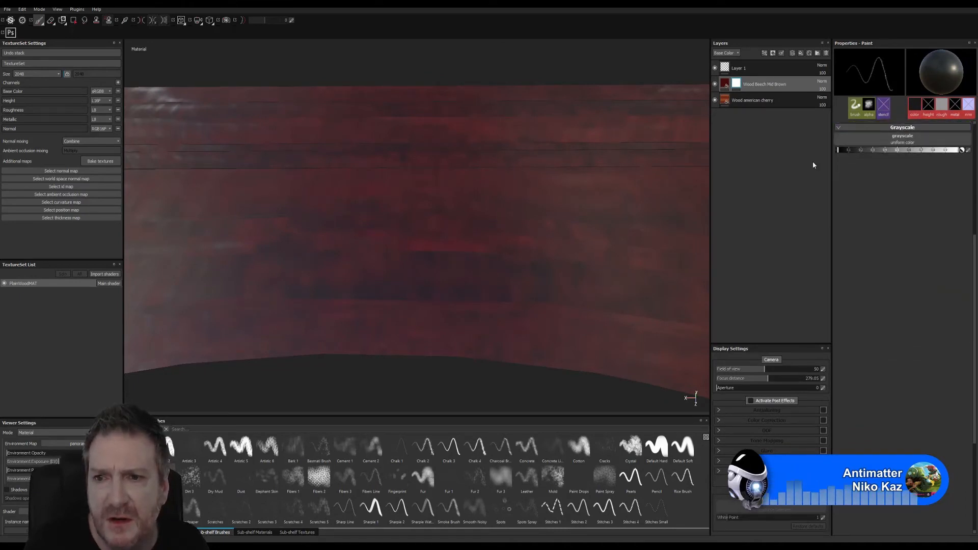
Try short black dirt strokes along the arch's side face on the beech mask, including with Layer 1 hidden, and undo them
mouse_move(496, 306)
left_mouse_down()
mouse_move(333, 310)
mouse_move(322, 326)
mouse_move(441, 333)
left_mouse_up()
key("ctrl+z")
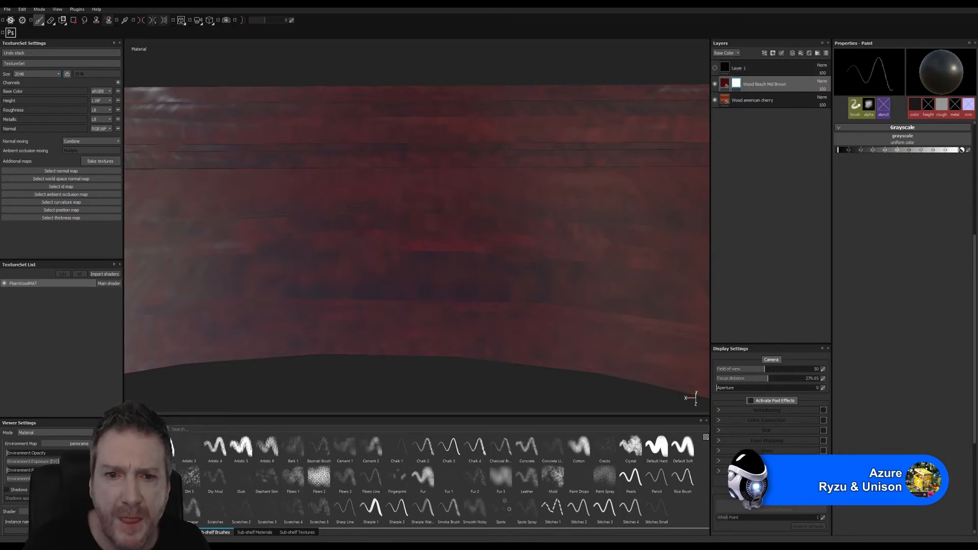
left_click_drag(442, 305, 387, 305)
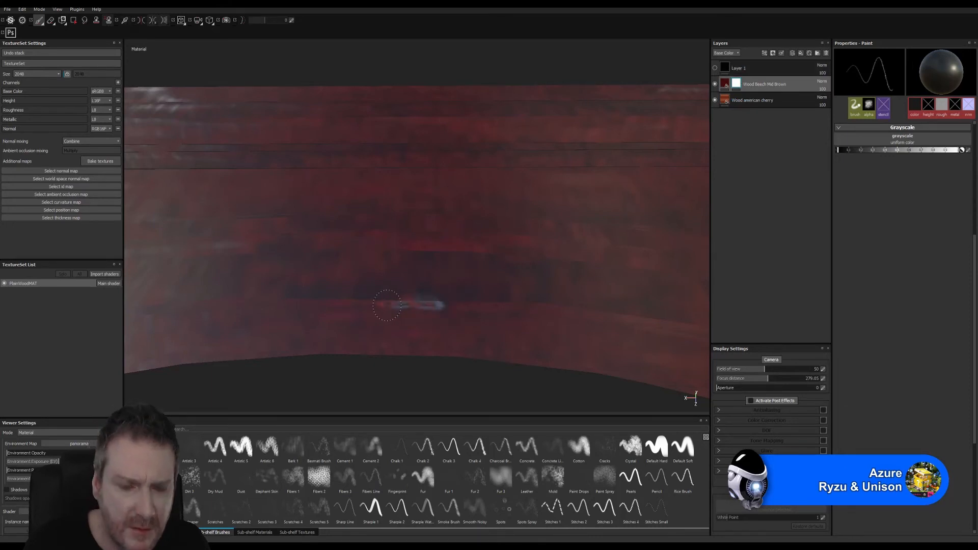
key("ctrl+z")
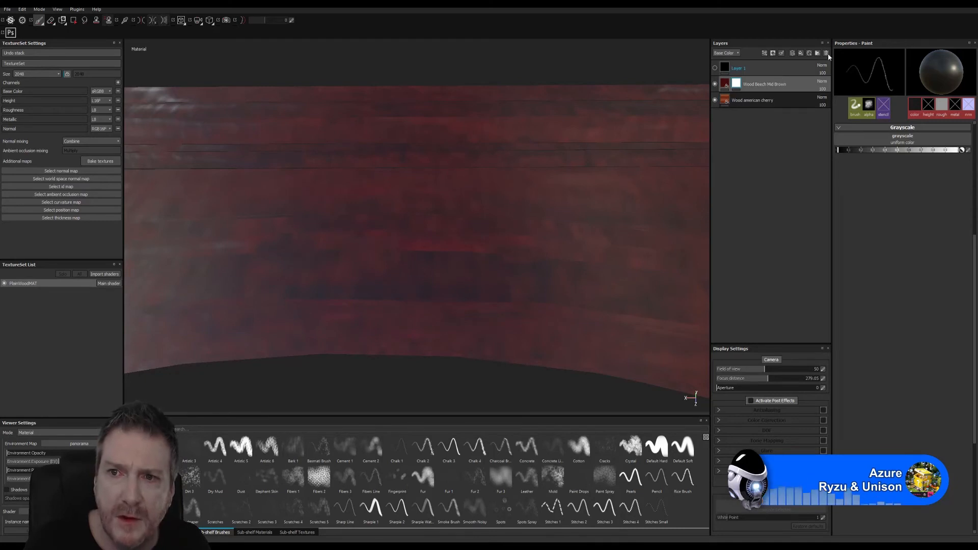
Delete Layer 1 and clear the Wood Beech Mid Brown layer's mask
left_click(819, 65)
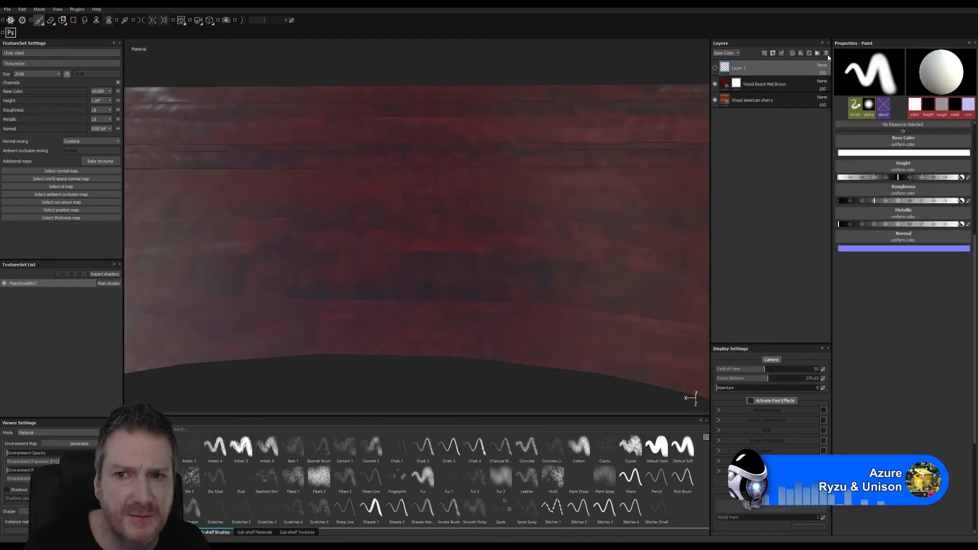
left_click(826, 53)
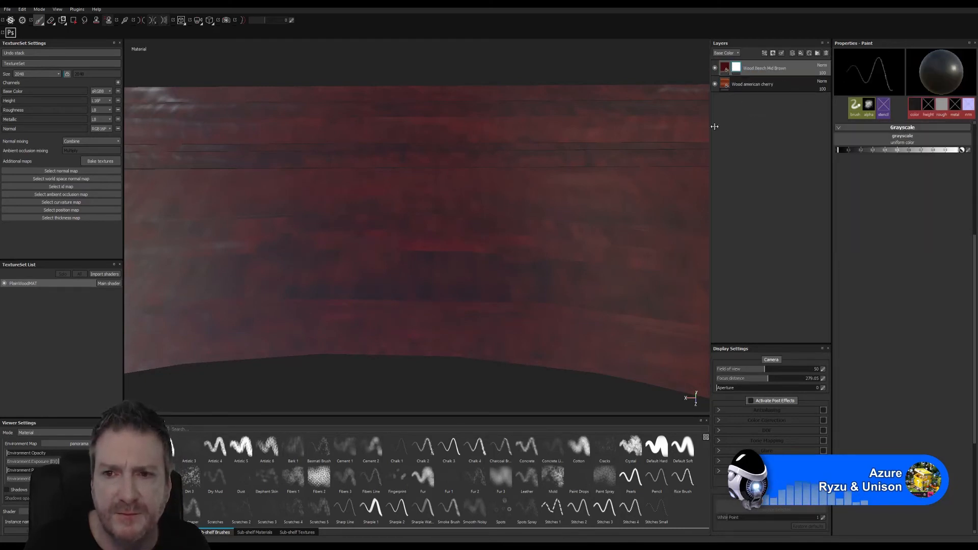
right_click(736, 71)
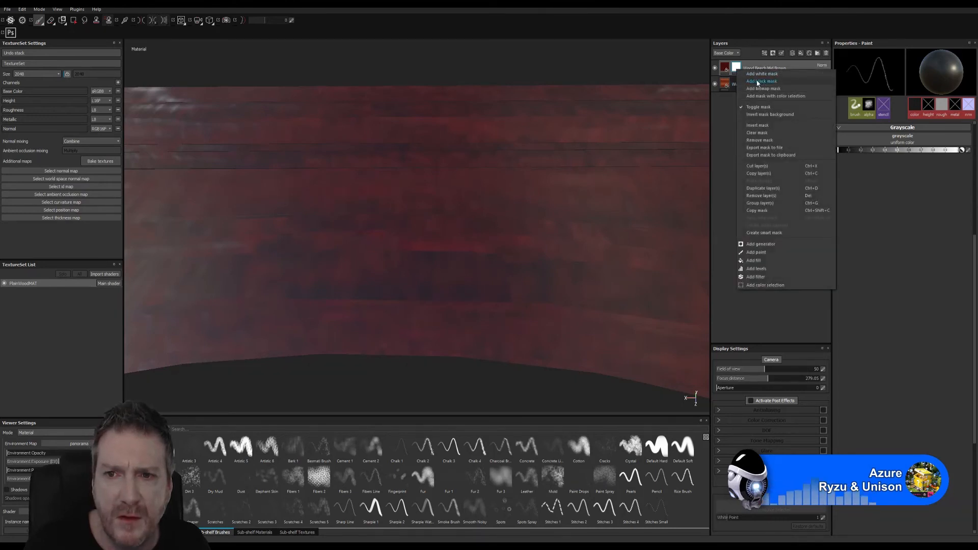
left_click(763, 133)
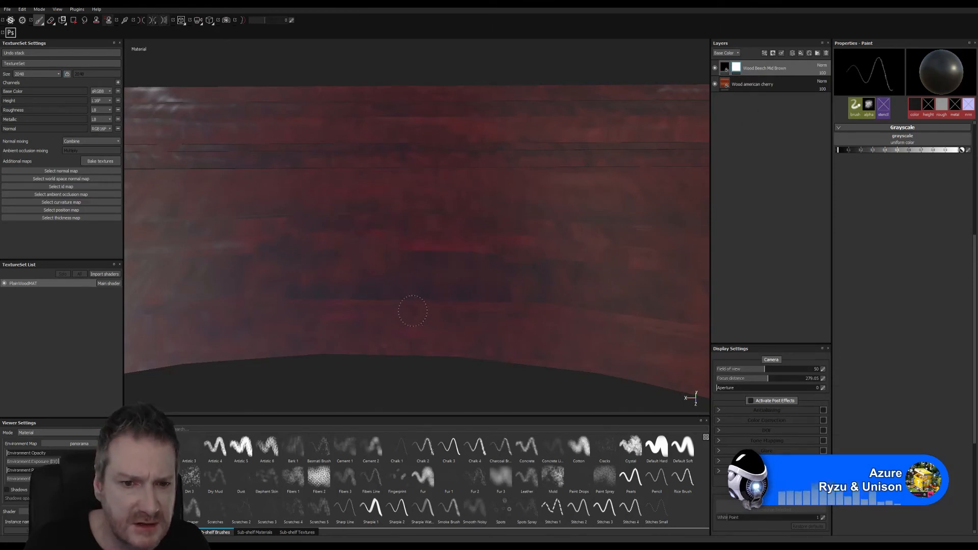
Try a dirt stroke on the cleared beech mask, undo it, and review the brush's alpha and grayscale settings
left_click_drag(408, 304, 483, 306)
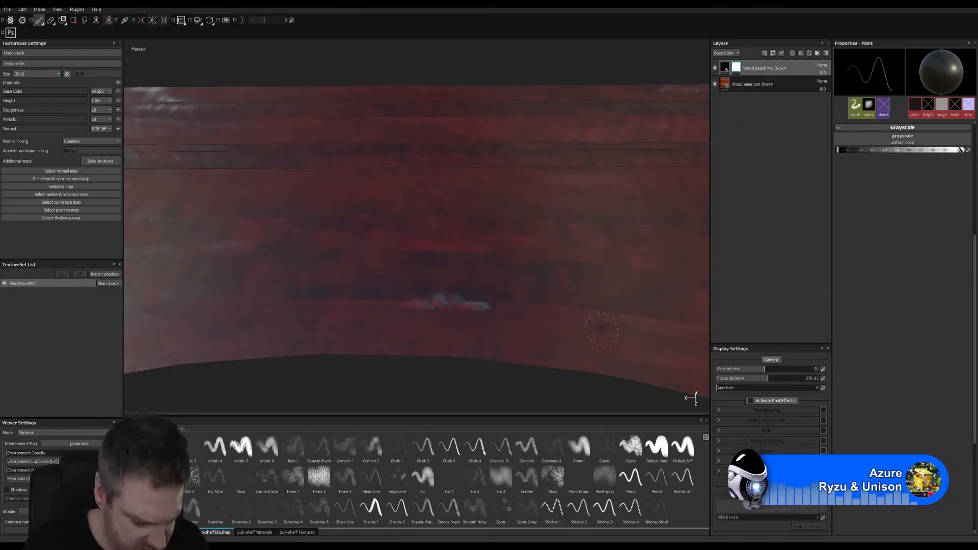
key("ctrl+z")
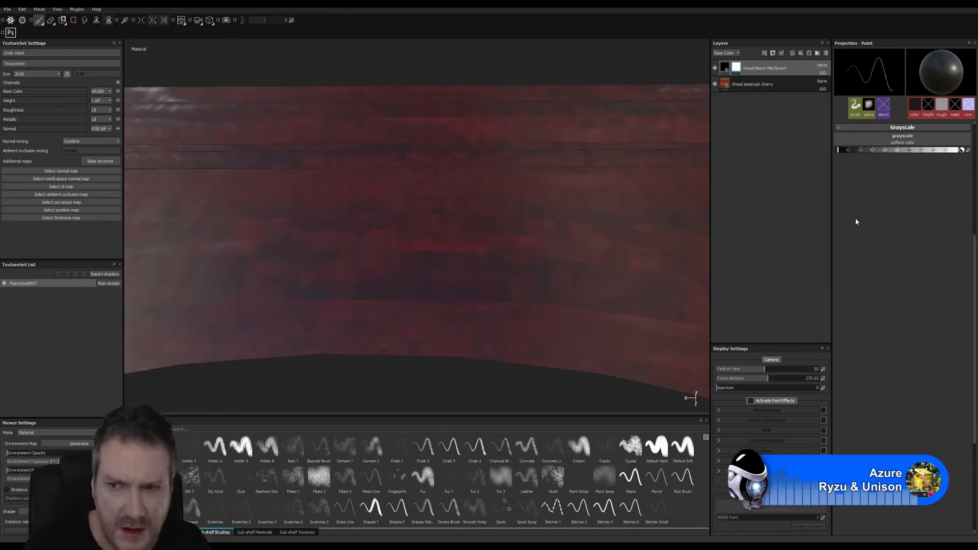
left_click(868, 107)
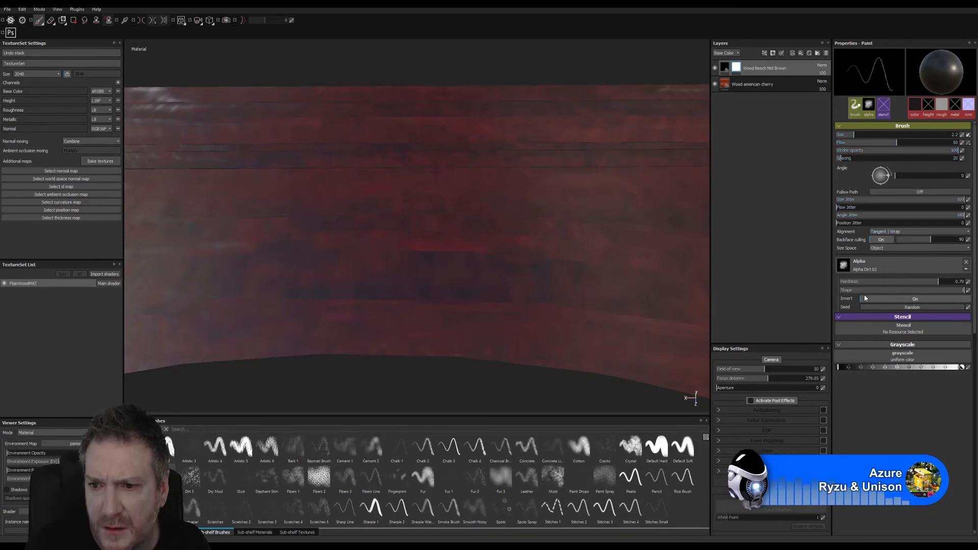
left_click(914, 106)
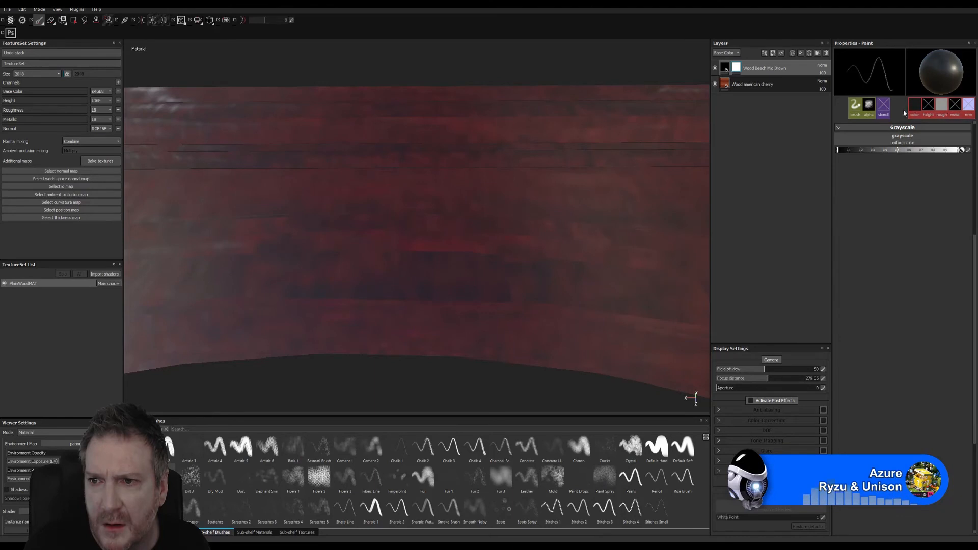
Turn the Wood Beech Mid Brown fill's color channel off and back on to compare it with the cherry wood
left_click(726, 70)
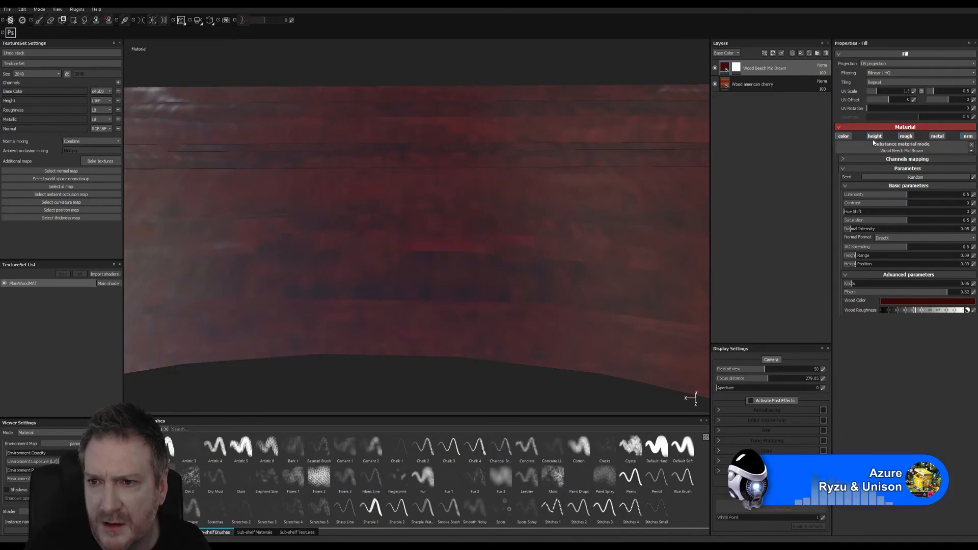
left_click(842, 137)
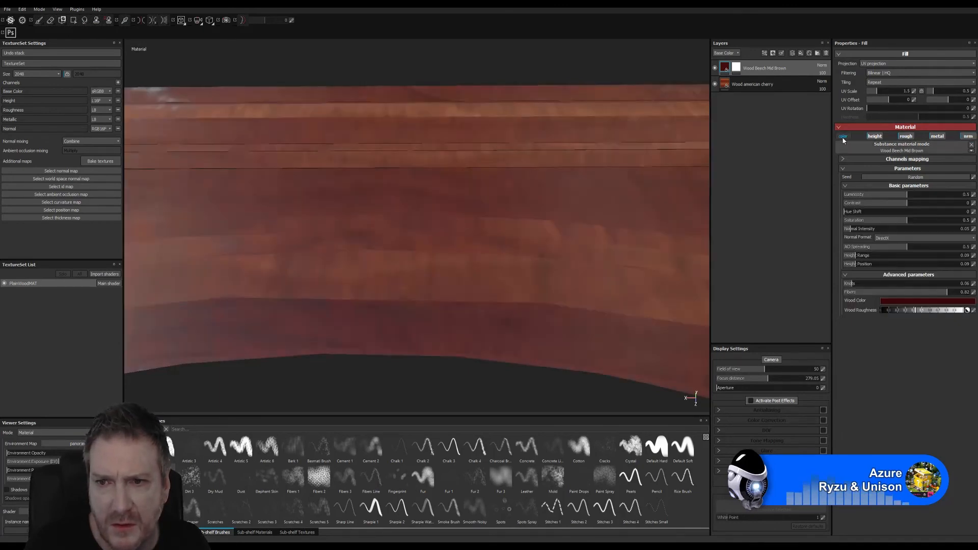
left_click(843, 136)
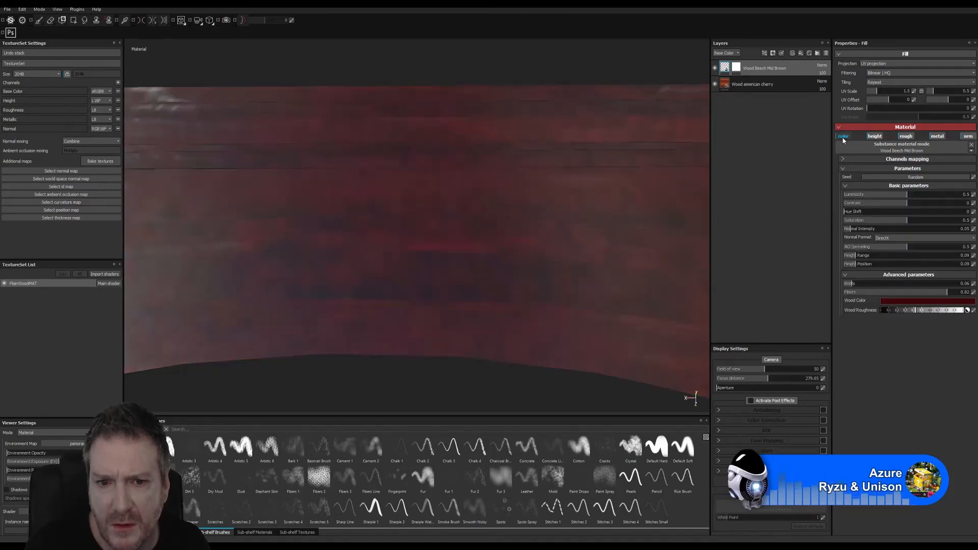
Reselect the Wood Beech Mid Brown mask, try a long black dirt stroke along the arch's side face, and undo it
left_click(738, 68)
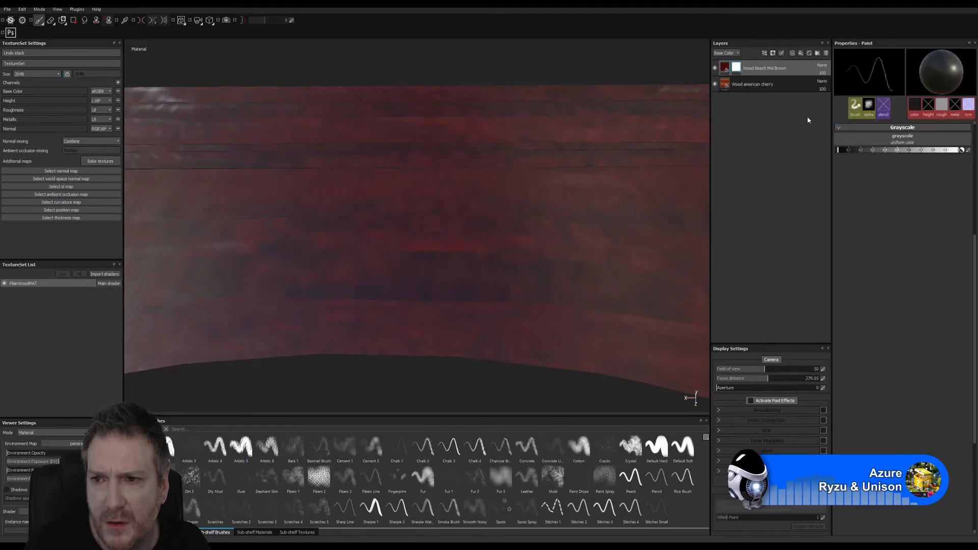
right_click(941, 111)
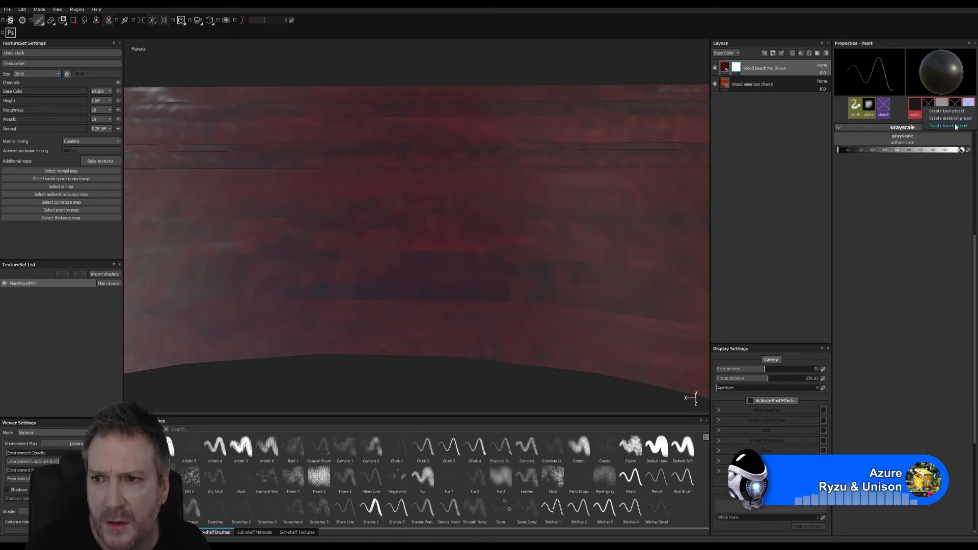
left_click(952, 126)
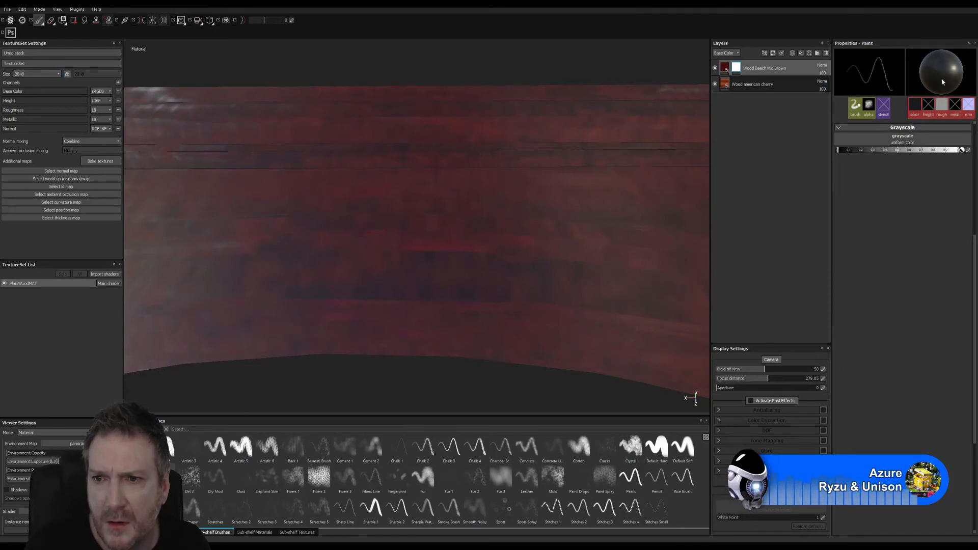
left_click_drag(504, 301, 368, 308)
right_click_drag(533, 247, 483, 309, "alt")
mouse_move(482, 310)
left_mouse_down("alt")
mouse_move(547, 277)
mouse_move(581, 212)
mouse_move(567, 161)
mouse_move(548, 148)
mouse_move(524, 185)
mouse_move(520, 222)
left_mouse_up("alt")
key("ctrl+z")
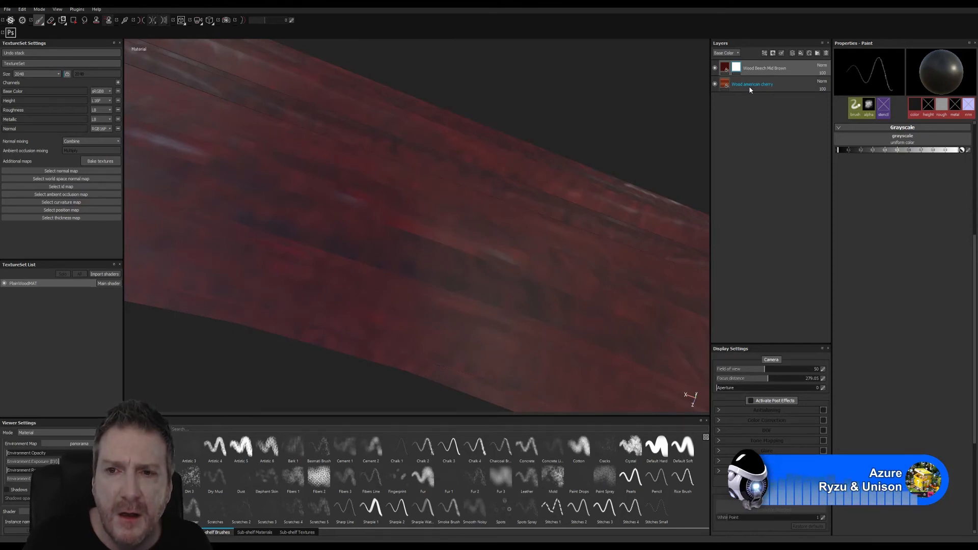
Replace the Wood Beech Mid Brown layer's mask with a new white mask, try a short stroke on it and undo it
right_click(737, 70)
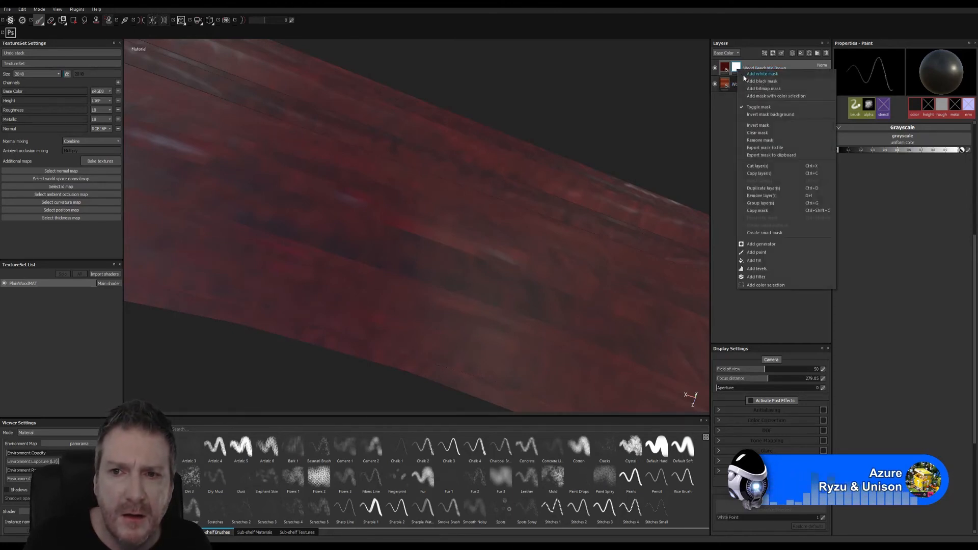
left_click(773, 140)
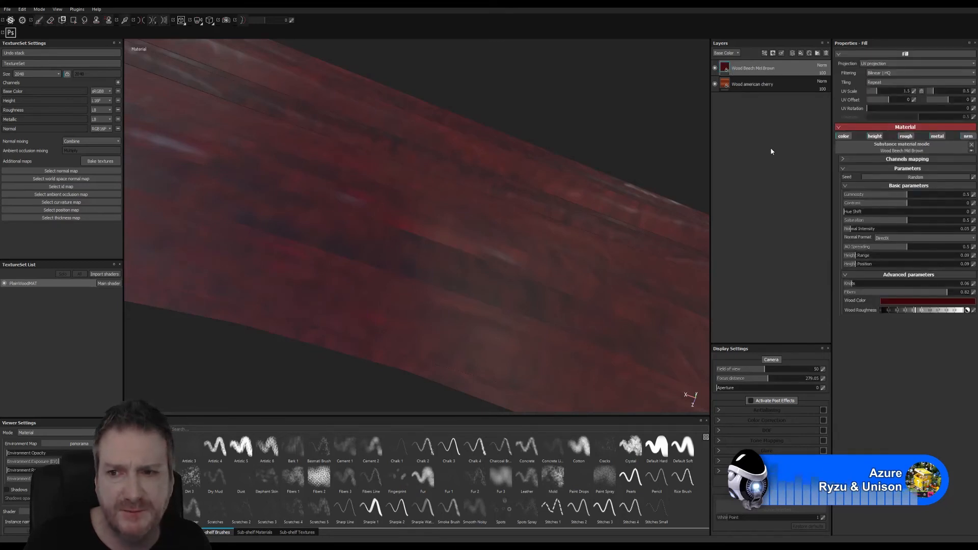
right_click(726, 70)
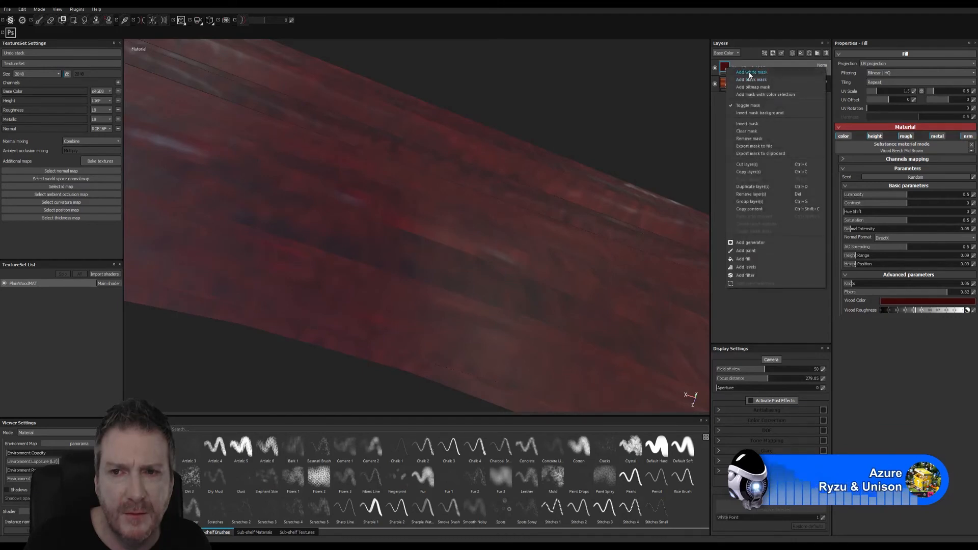
left_click(749, 73)
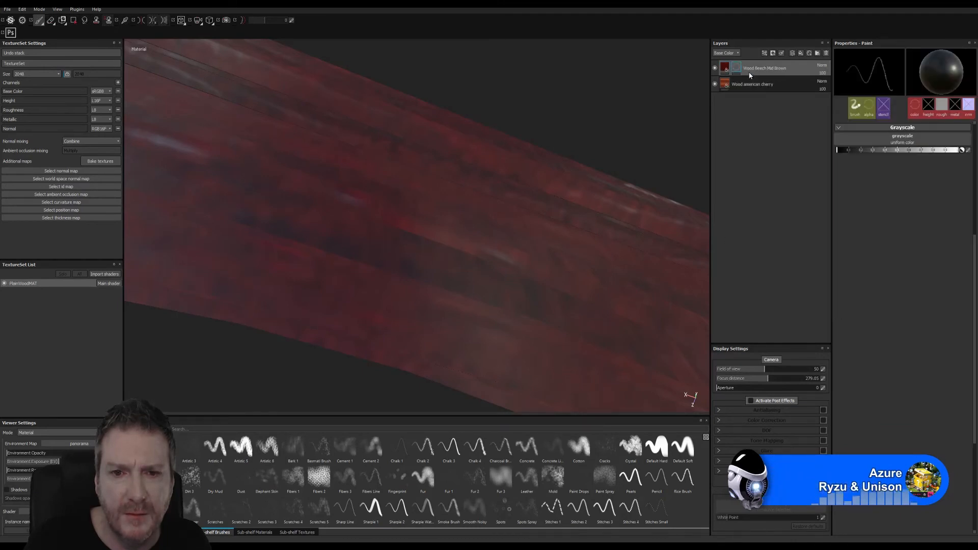
left_click_drag(483, 299, 435, 298)
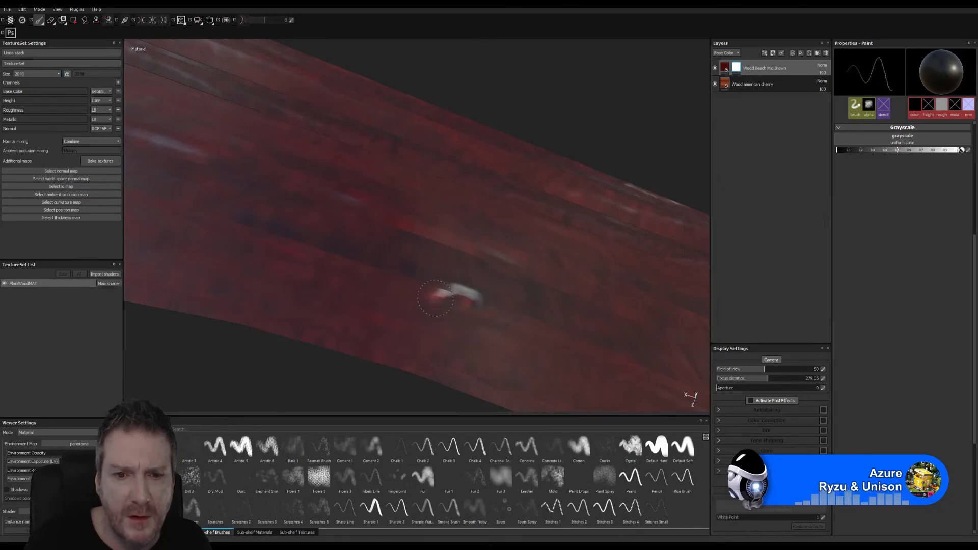
key("ctrl+z")
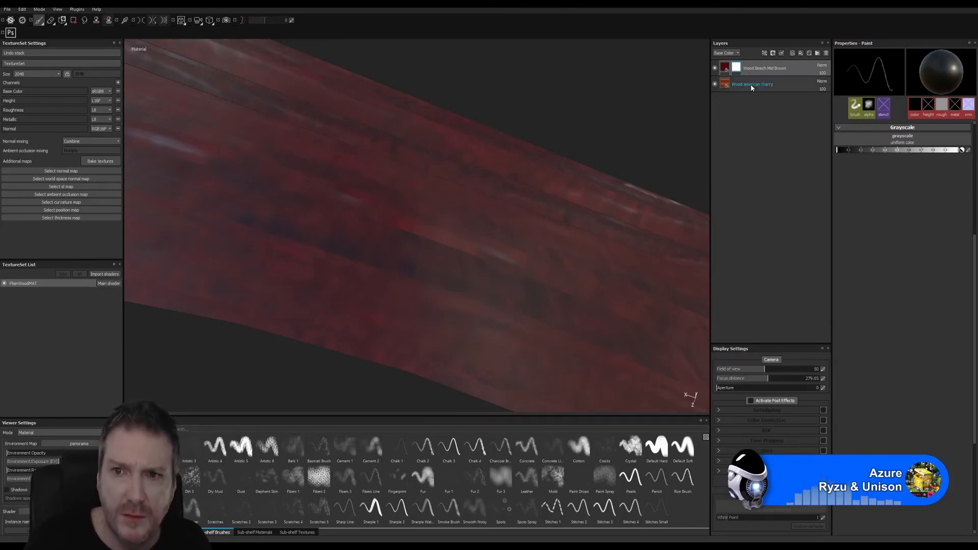
Remove the mask from Wood Beech Mid Brown and add the Wood Beech Chocolate Brown material as a layer above it
right_click(739, 69)
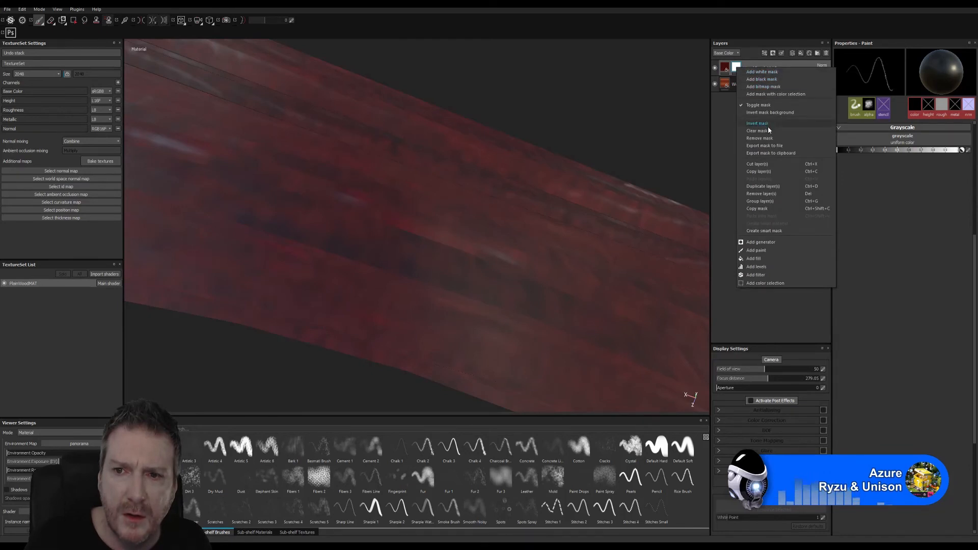
left_click(767, 139)
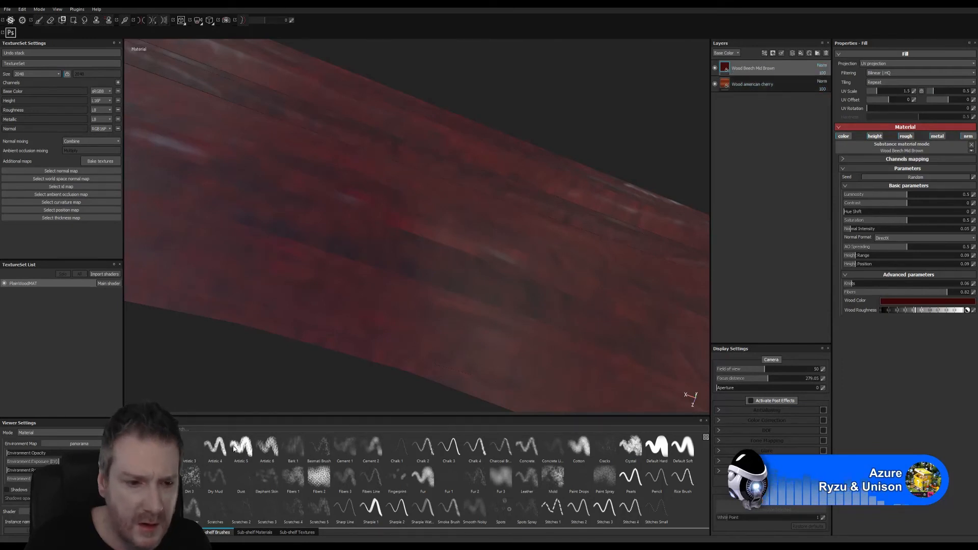
left_click(254, 533)
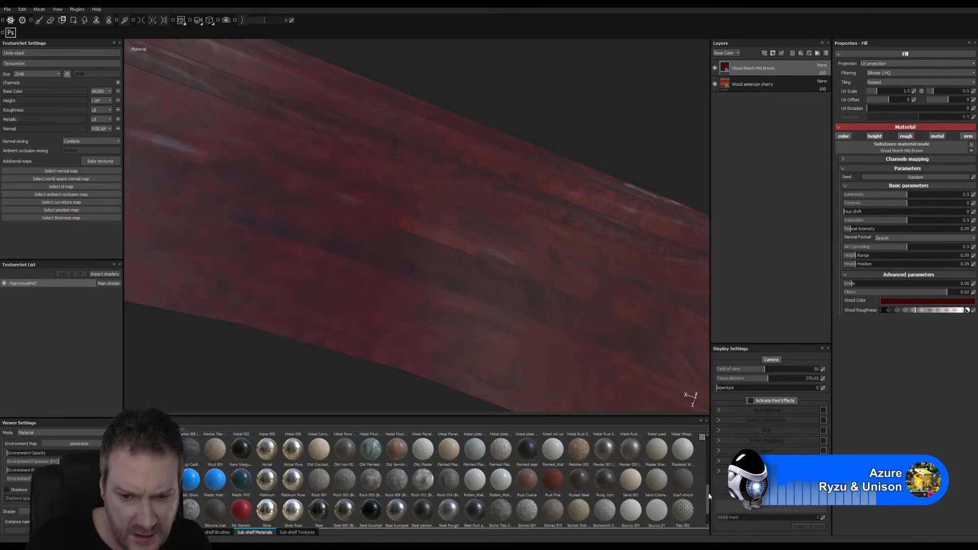
scroll(708, 492, "down", 1)
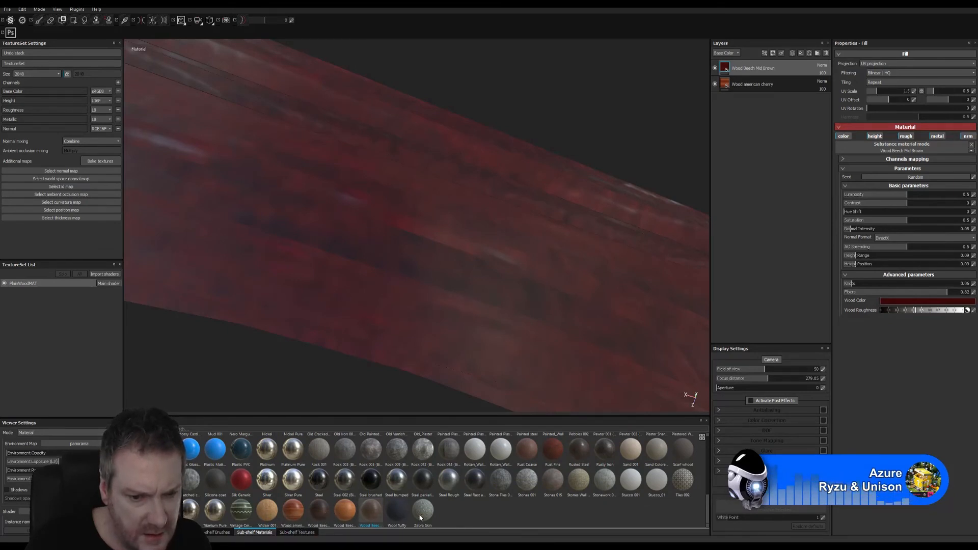
left_click_drag(318, 518, 762, 64)
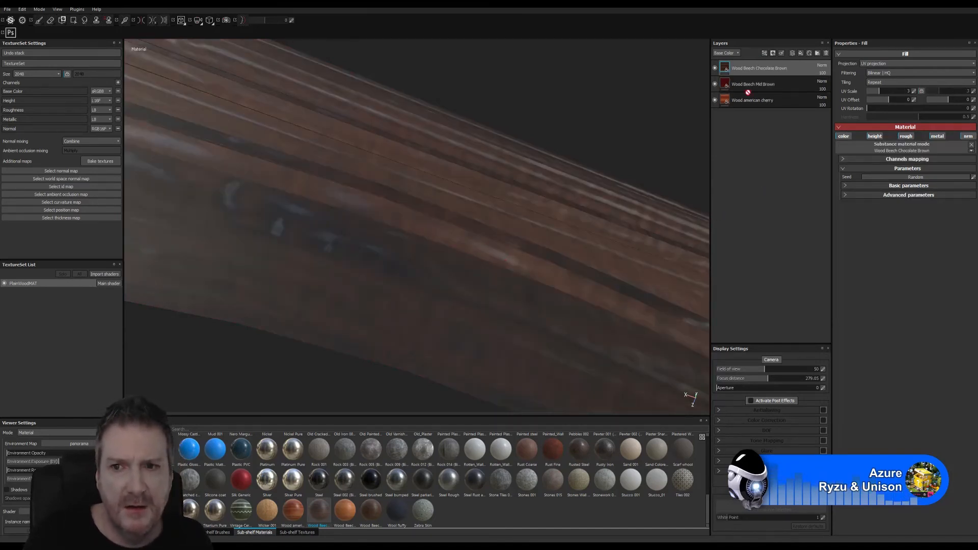
Add a white mask to the Wood Beech Chocolate Brown layer and paint a short black dirt stroke on the arch's side
right_click(725, 67)
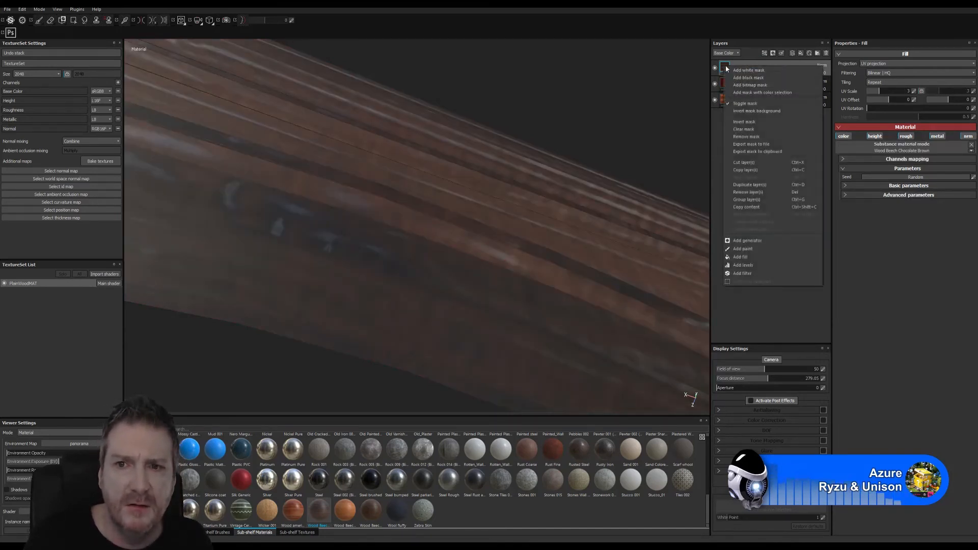
left_click(754, 71)
key("1")
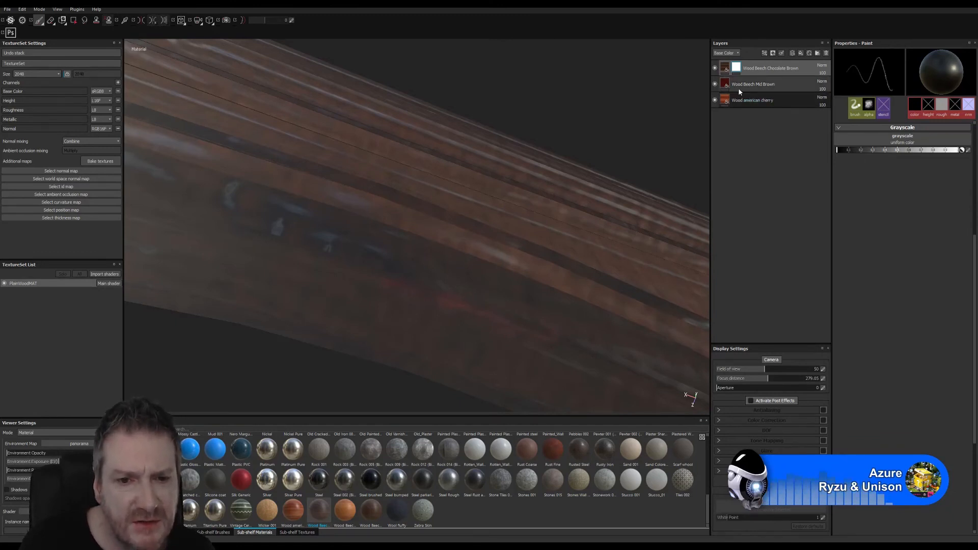
Replace the Wood Beech Chocolate Brown layer's mask with a black mask and try white dirt strokes on the arch's side
right_click(737, 69)
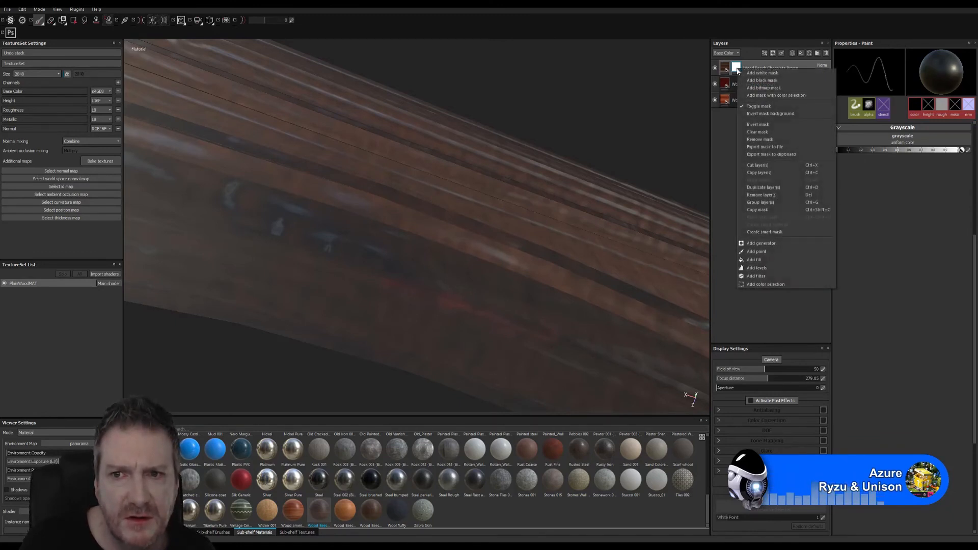
left_click(763, 80)
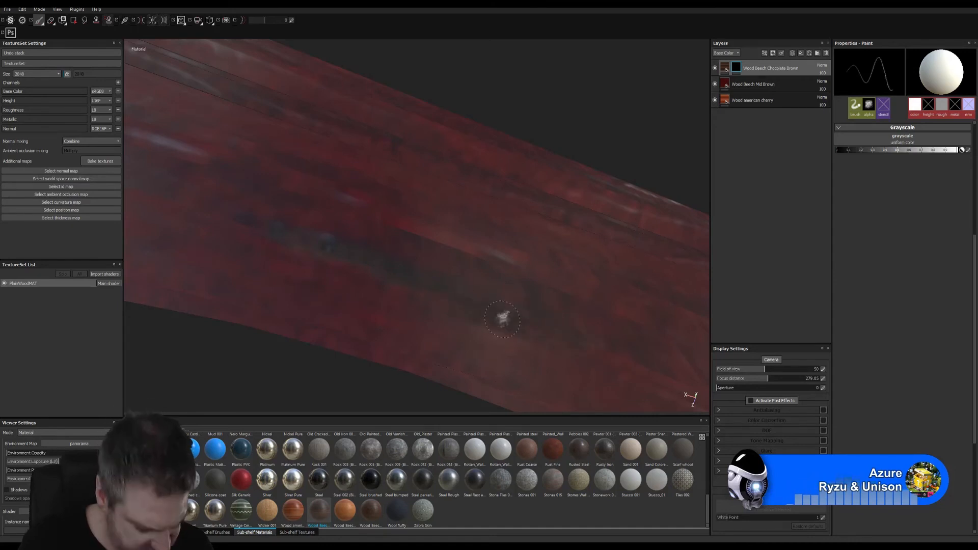
left_click_drag(505, 242, 551, 304, "alt")
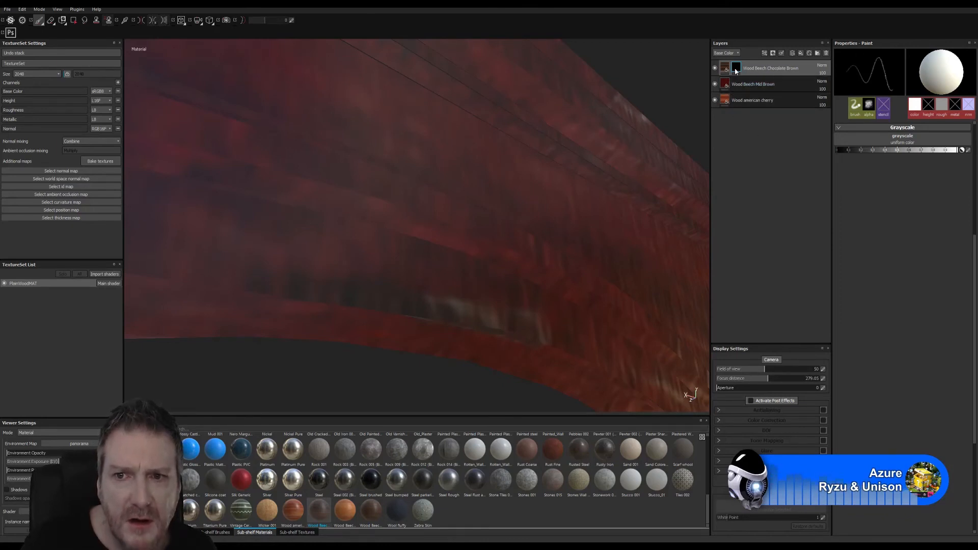
Delete the Wood Beech Chocolate Brown layer and move Wood american cherry above Wood Beech Mid Brown
left_click(826, 53)
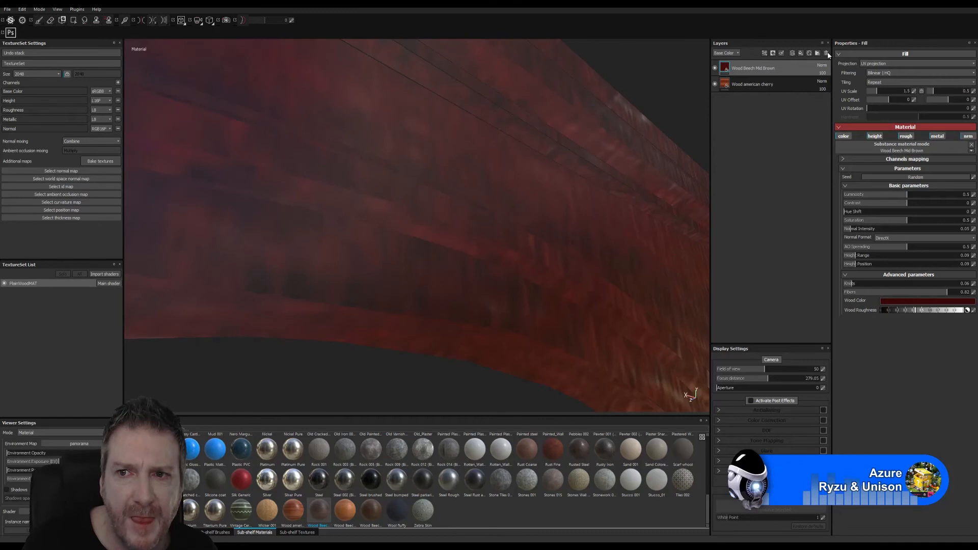
left_click(747, 88)
left_click_drag(747, 87, 747, 63)
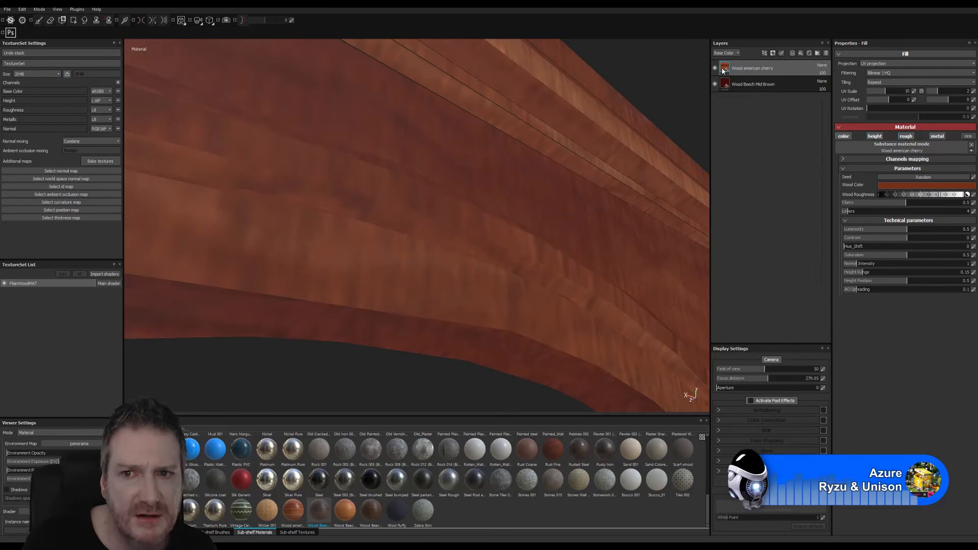
Add a black mask to the Wood american cherry layer and paint thin white dirt strokes along the arch's side face
right_click(722, 71)
left_click(746, 80)
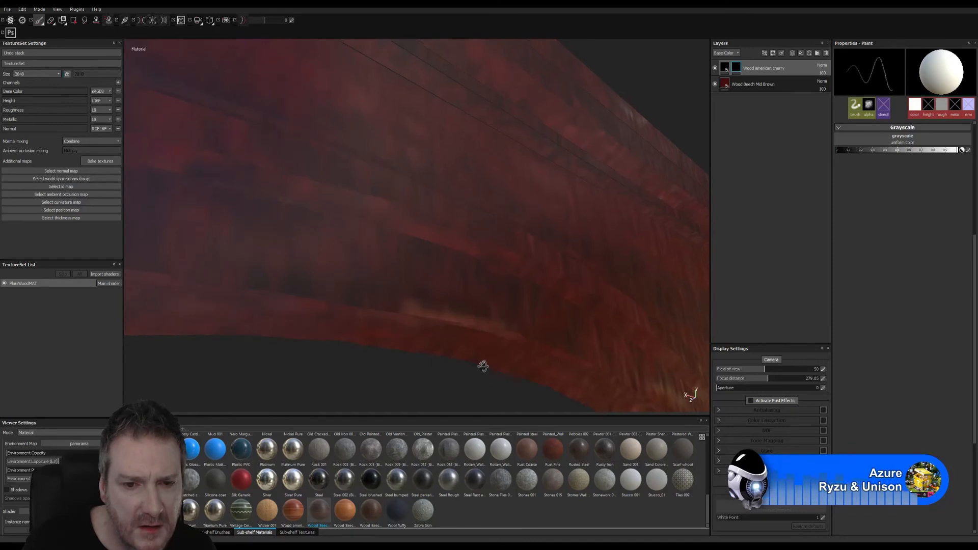
left_click_drag(482, 367, 409, 374, "alt")
left_click_drag(525, 374, 603, 296, "alt")
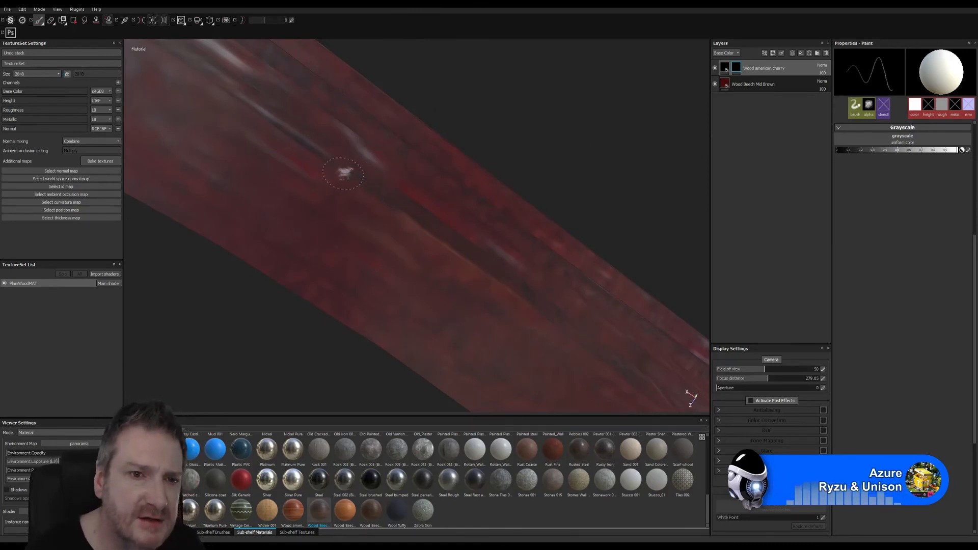
left_click_drag(337, 177, 342, 178)
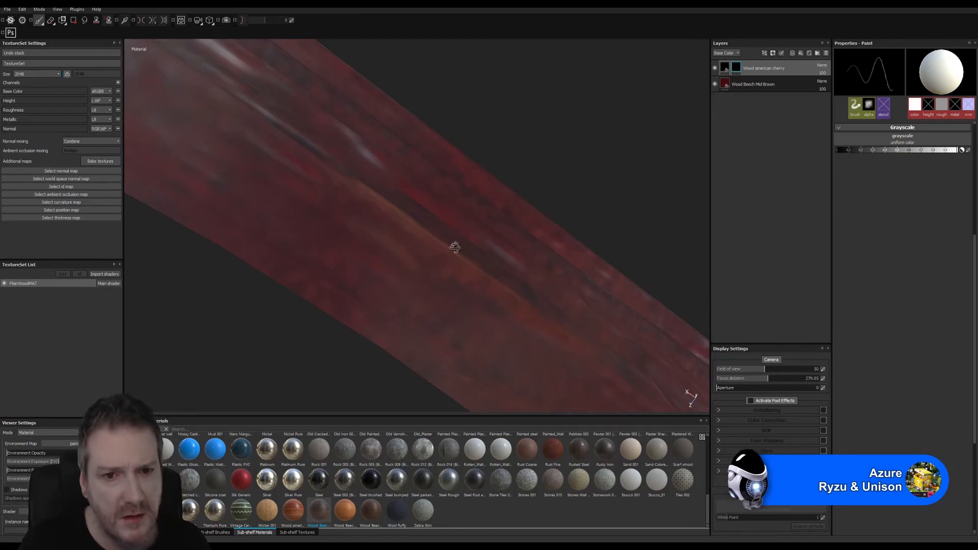
Extend the thin white dirt strokes on the cherry mask along the arch's inner edge towards the pillar
left_click_drag(453, 246, 409, 297, "alt")
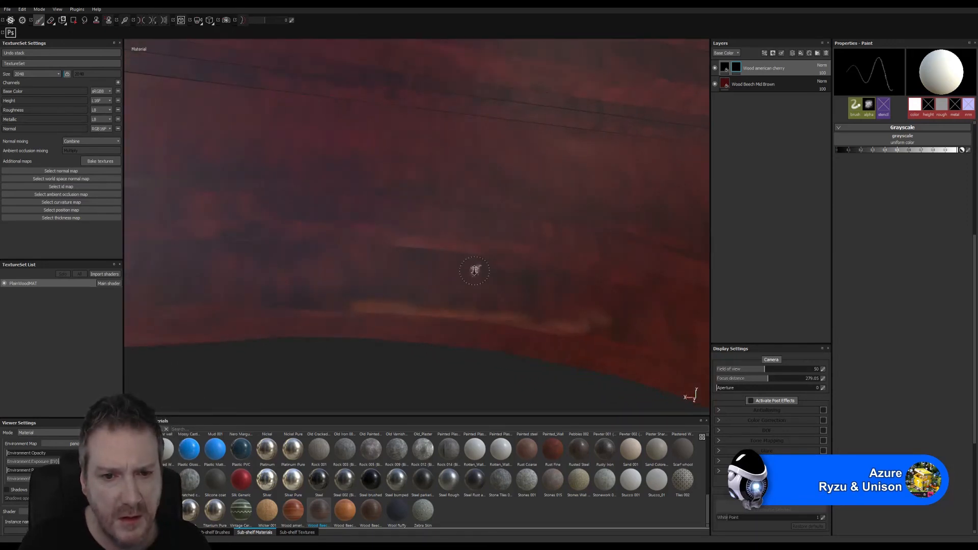
left_click_drag(474, 270, 418, 187, "alt")
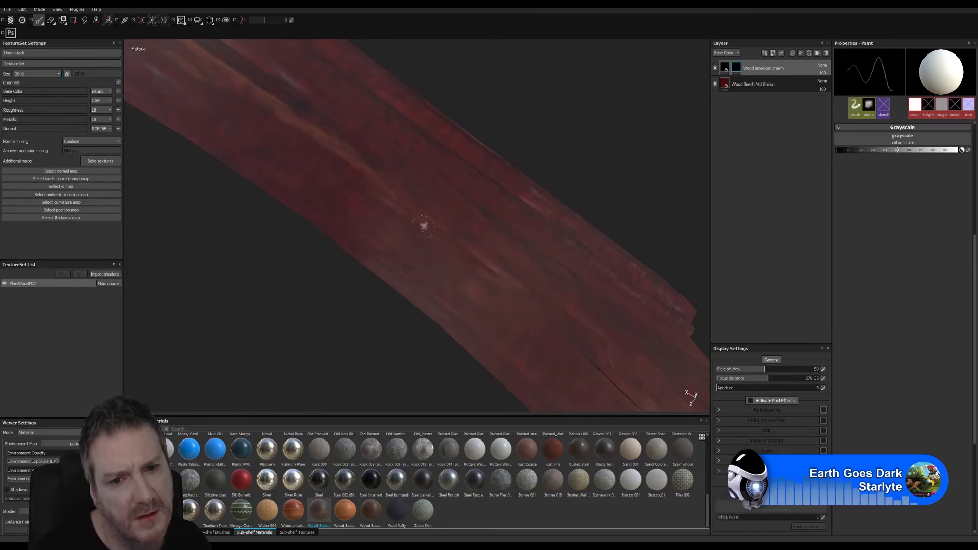
mouse_move(506, 78)
left_mouse_down("alt")
mouse_move(530, 228)
mouse_move(484, 216)
mouse_move(478, 197)
mouse_move(474, 203)
mouse_move(488, 242)
mouse_move(509, 233)
mouse_move(507, 265)
left_mouse_up("alt")
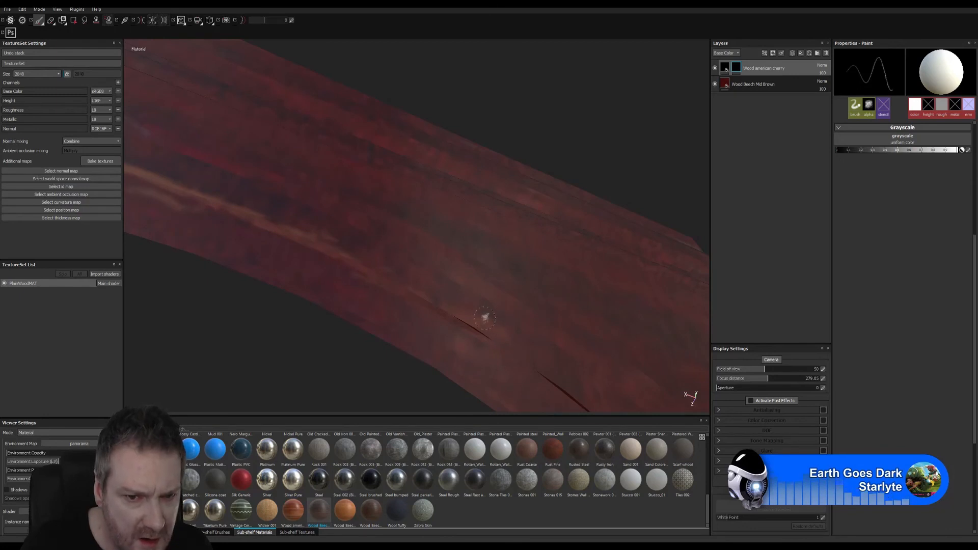
left_click_drag(476, 305, 446, 371, "alt")
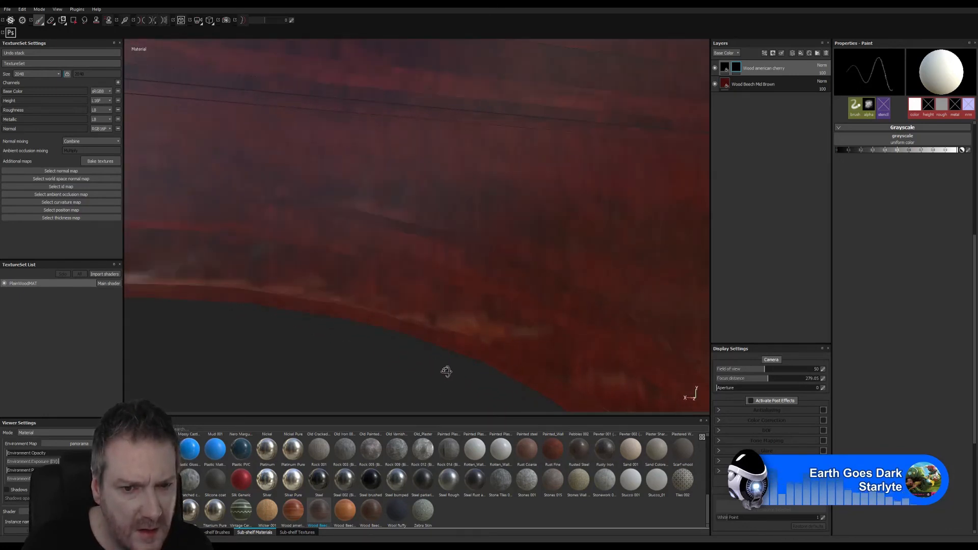
right_click_drag(472, 338, 198, 393, "alt")
left_click_drag(402, 316, 447, 284, "alt")
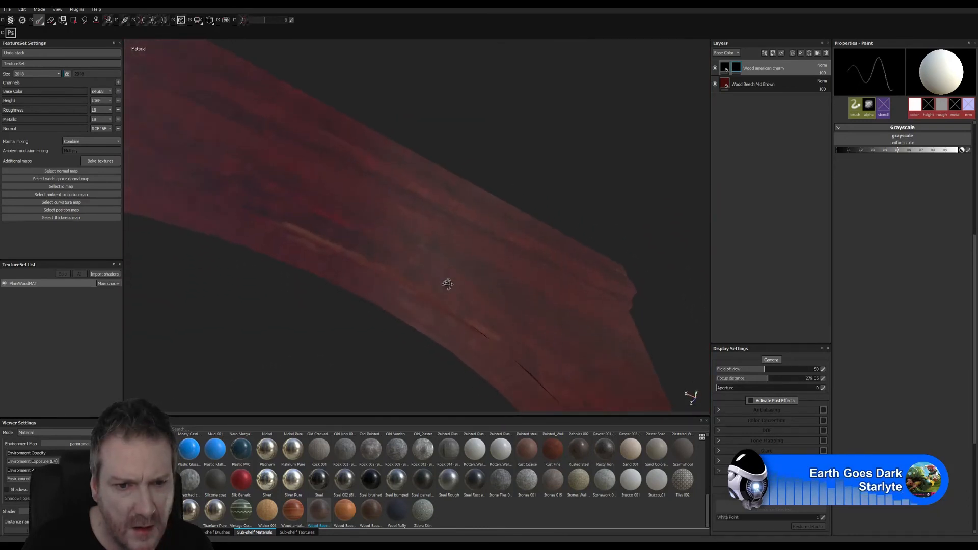
Clear the Wood american cherry mask and switch to the Dirt 1 brush at a much smaller size
right_click(735, 70)
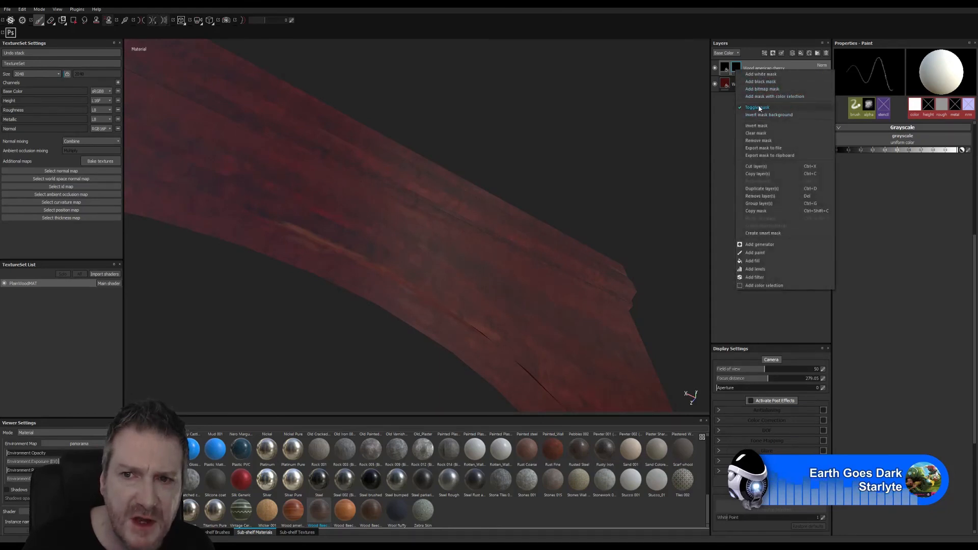
left_click(756, 134)
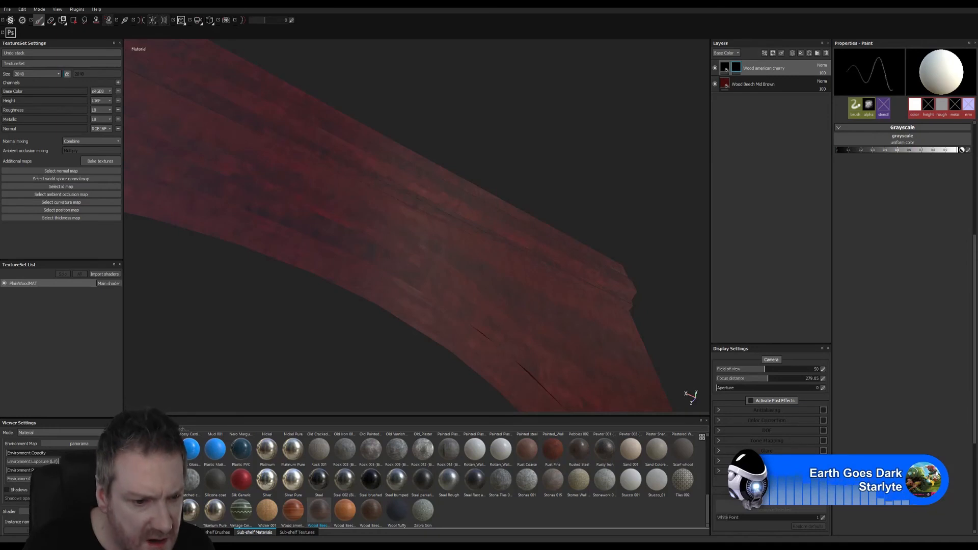
left_click(215, 533)
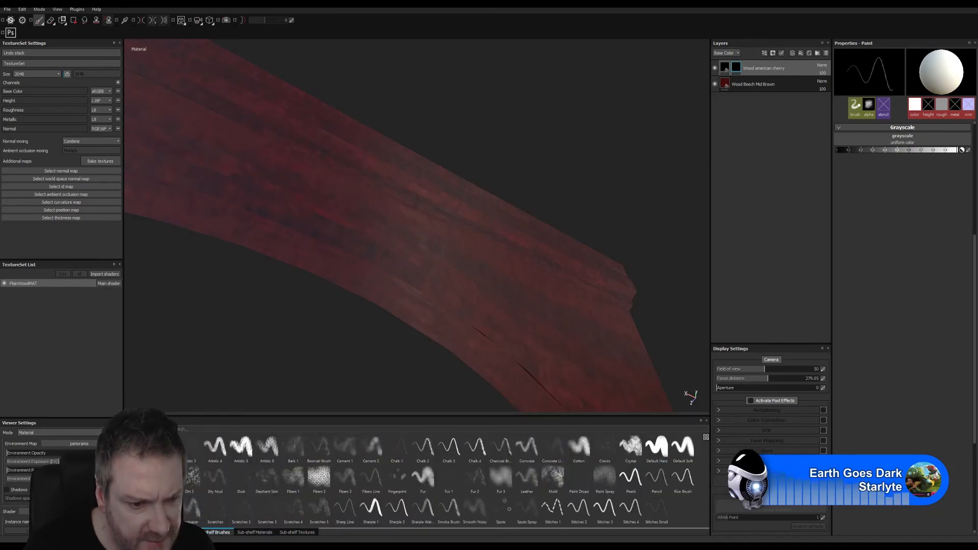
mouse_move(137, 477)
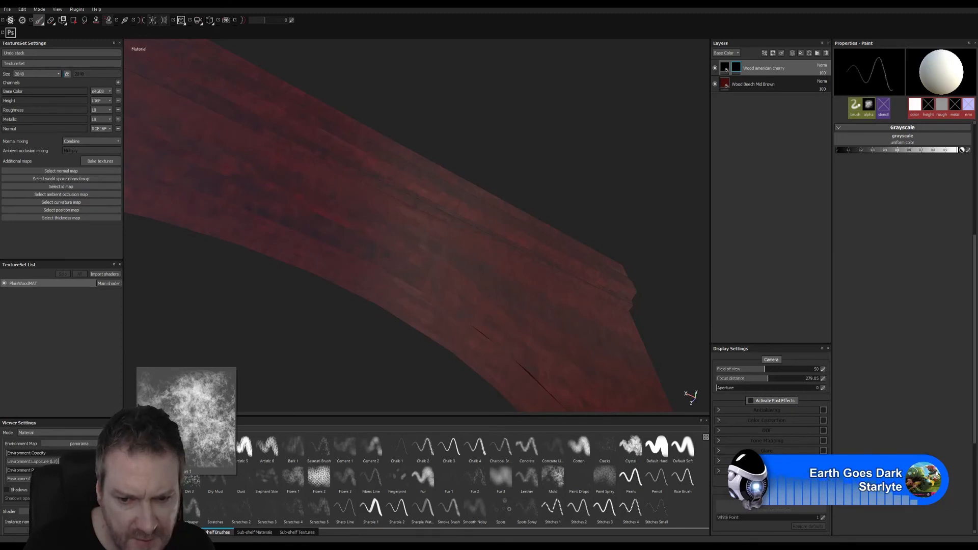
left_click(137, 477)
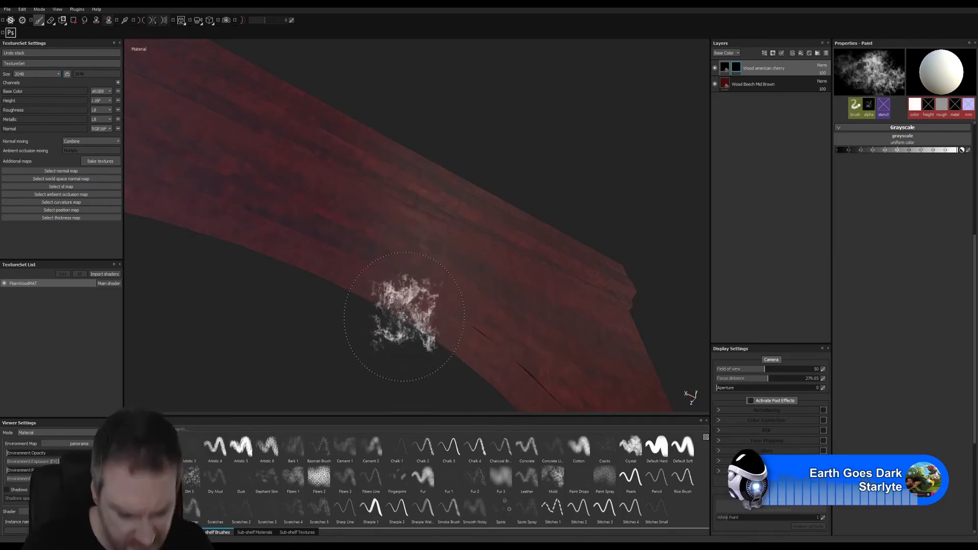
key("bracketleft")
key("bracketleft")
key("bracketleft")
key("bracketleft")
key("bracketleft")
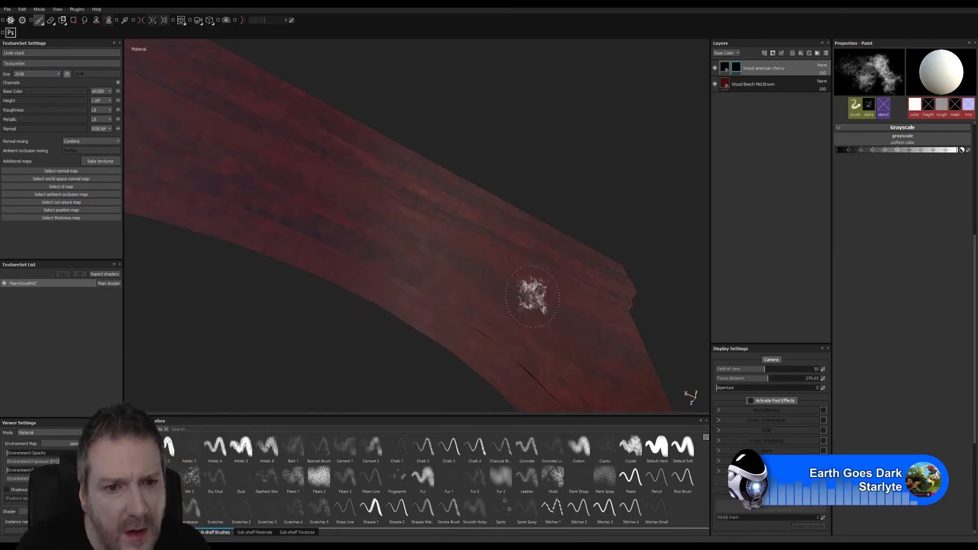
Paint white dirt patches on the cherry mask along the arch's inner curve, continuing down one side to its pillar
left_click(466, 290)
left_click_drag(372, 264, 459, 320)
left_click_drag(460, 320, 469, 333)
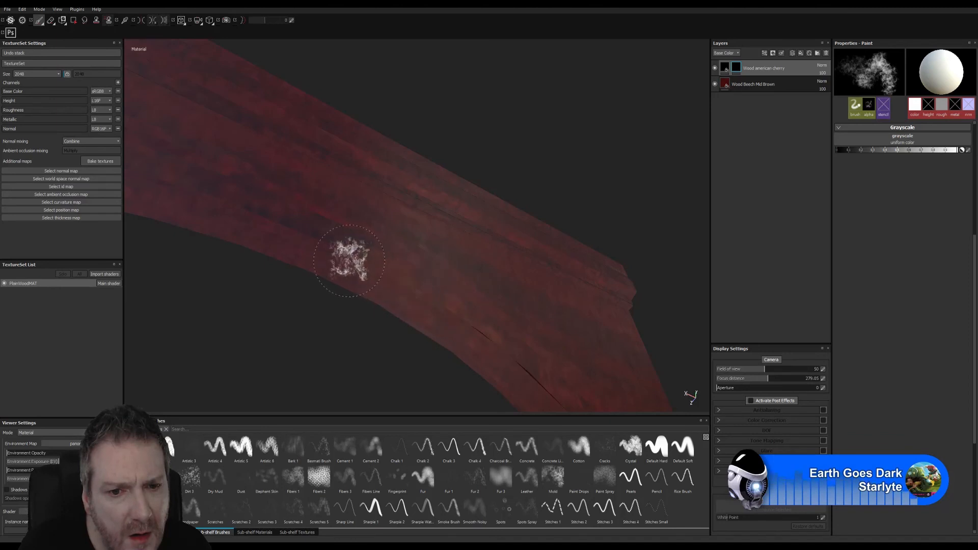
mouse_move(278, 229)
left_mouse_down()
mouse_move(264, 223)
mouse_move(285, 227)
left_mouse_up()
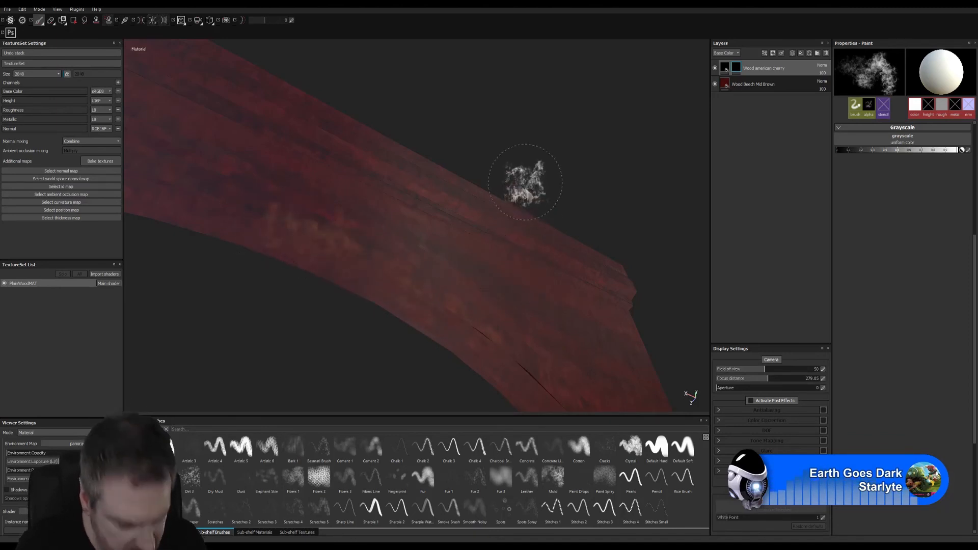
mouse_move(524, 182)
left_mouse_down("alt")
mouse_move(508, 166)
mouse_move(425, 183)
mouse_move(441, 218)
mouse_move(480, 113)
mouse_move(508, 159)
mouse_move(503, 177)
mouse_move(448, 91)
left_mouse_up("alt")
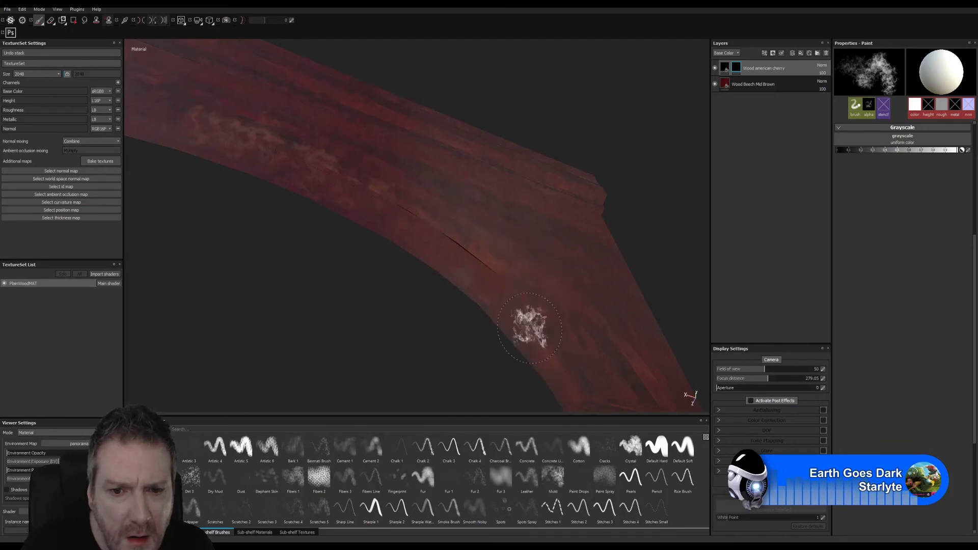
mouse_move(585, 127)
left_mouse_down("alt")
mouse_move(541, 172)
mouse_move(603, 192)
mouse_move(639, 170)
mouse_move(635, 160)
mouse_move(616, 190)
mouse_move(280, 272)
mouse_move(413, 277)
mouse_move(415, 229)
mouse_move(444, 206)
mouse_move(432, 212)
left_mouse_up("alt")
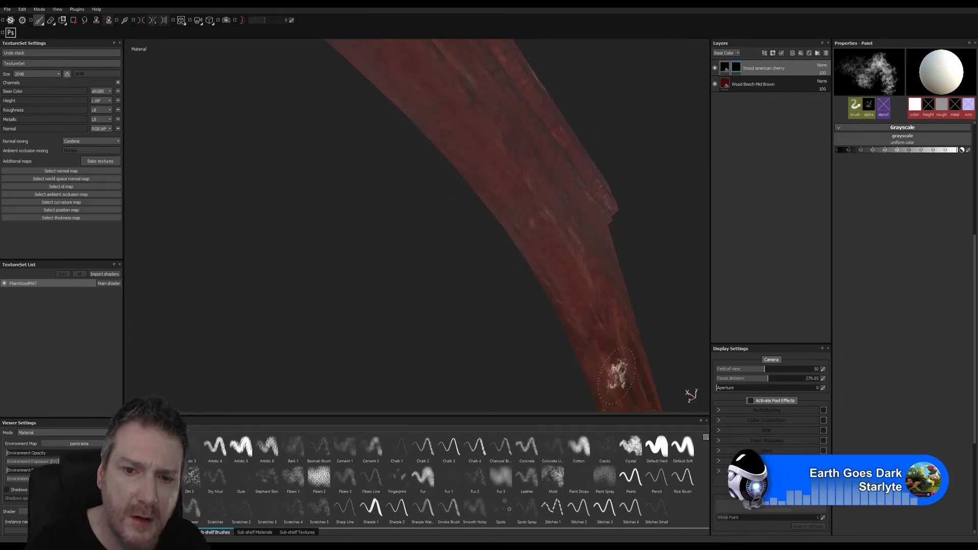
mouse_move(459, 235)
left_mouse_down("alt")
mouse_move(414, 283)
mouse_move(371, 277)
mouse_move(352, 309)
left_mouse_up("alt")
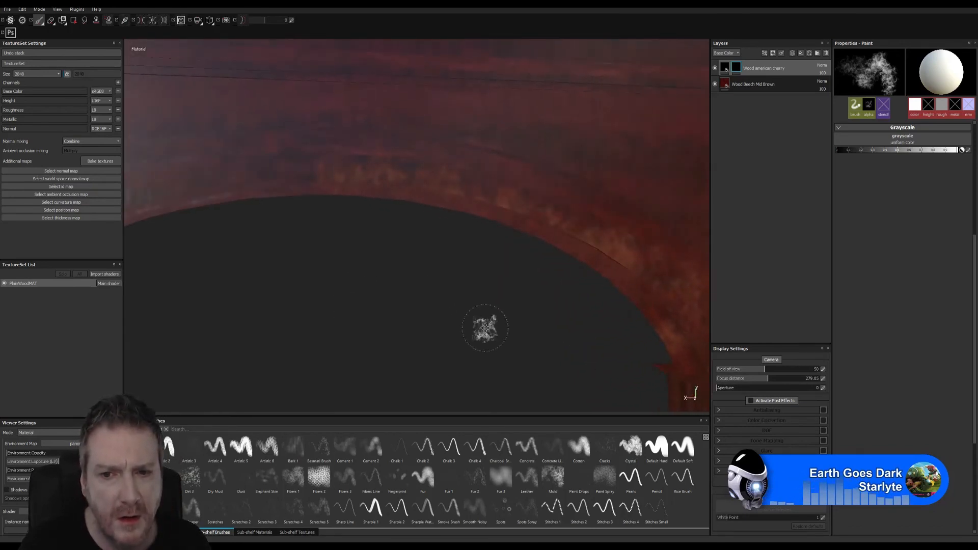
Continue the white dirt patches on the cherry mask across the arch's crown and down to the opposite pillar
left_click_drag(484, 328, 367, 247, "alt")
middle_click_drag(367, 246, 347, 217, "alt")
left_click_drag(454, 281, 677, 321, "alt")
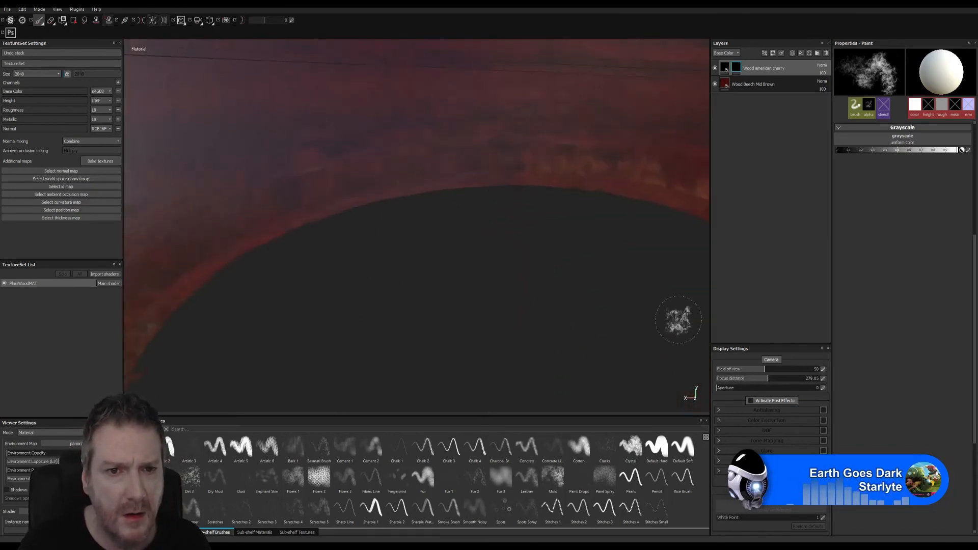
left_click_drag(433, 270, 493, 275, "alt")
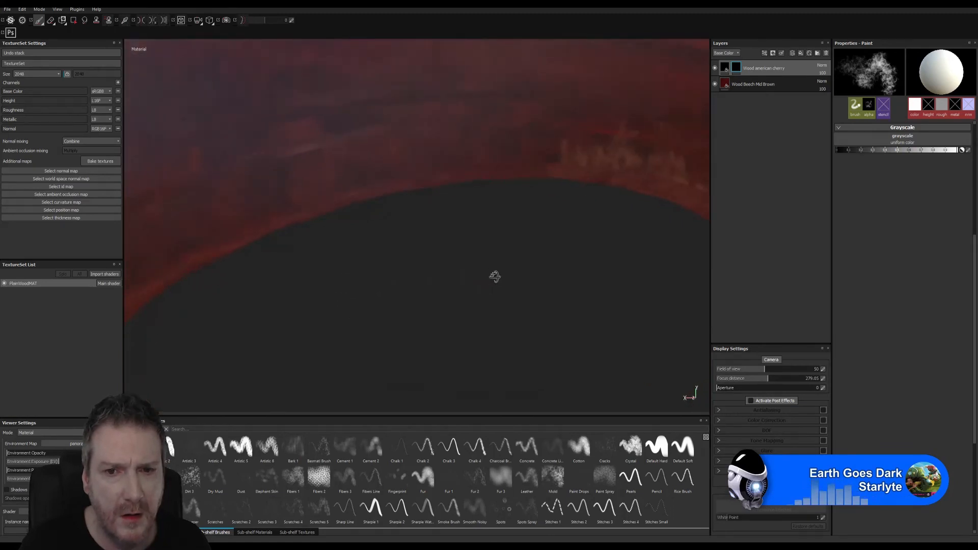
mouse_move(594, 265)
left_mouse_down("alt")
mouse_move(602, 244)
mouse_move(591, 237)
left_mouse_up("alt")
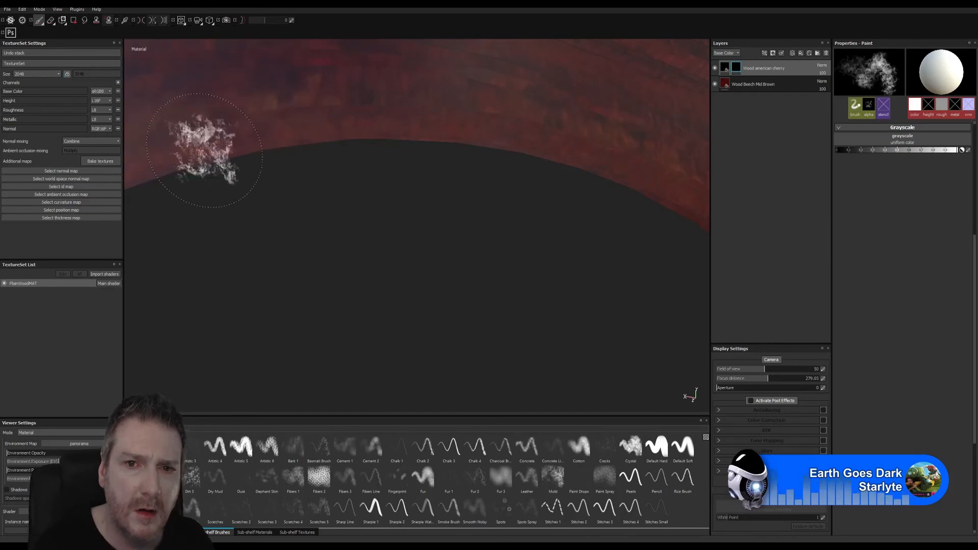
mouse_move(235, 233)
left_mouse_down("alt")
mouse_move(407, 283)
mouse_move(447, 218)
mouse_move(474, 201)
mouse_move(449, 223)
mouse_move(420, 196)
mouse_move(430, 170)
left_mouse_up("alt")
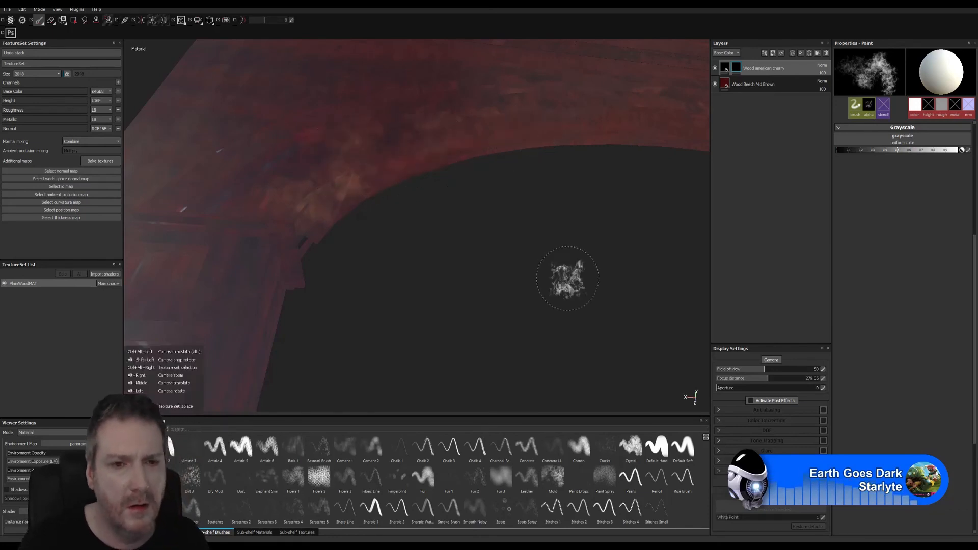
mouse_move(565, 277)
left_mouse_down("alt")
mouse_move(585, 321)
mouse_move(570, 332)
mouse_move(595, 338)
mouse_move(548, 323)
mouse_move(491, 328)
mouse_move(300, 263)
mouse_move(247, 259)
left_mouse_up("alt")
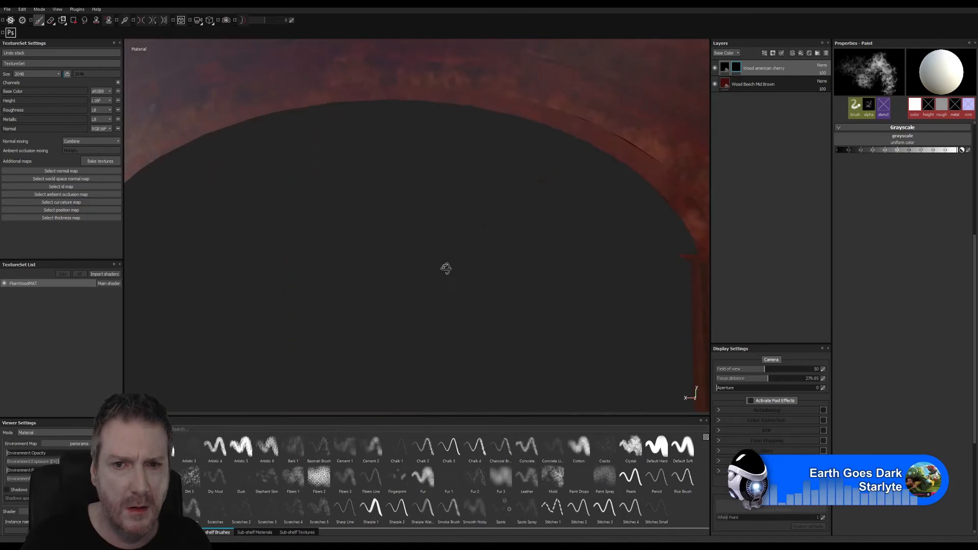
Examine the painted wood wear and surface shine on the whole arch from several angles
left_click_drag(445, 266, 531, 280, "alt")
right_click_drag(531, 280, 315, 300, "alt")
left_click_drag(495, 242, 421, 327, "alt")
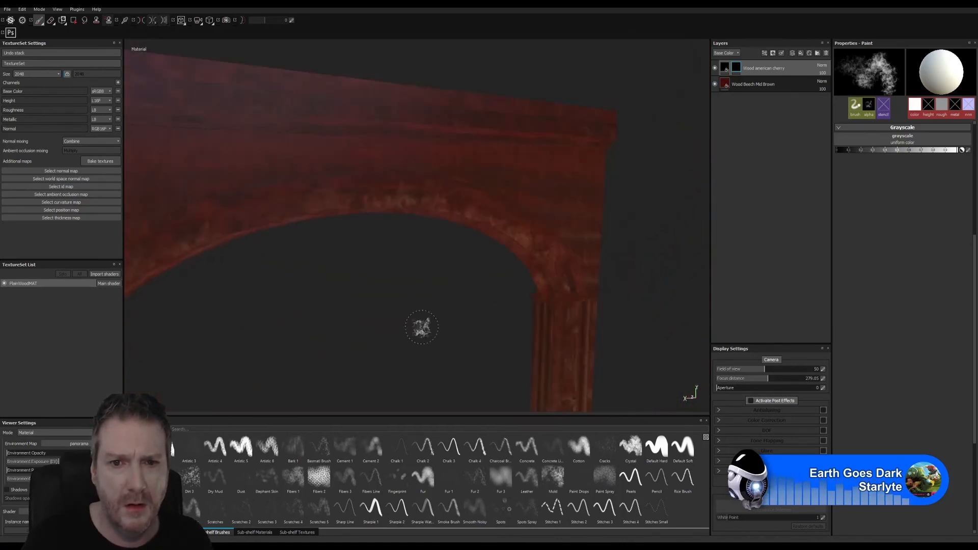
left_click_drag(529, 293, 540, 279, "alt")
left_click_drag(473, 296, 566, 212, "alt")
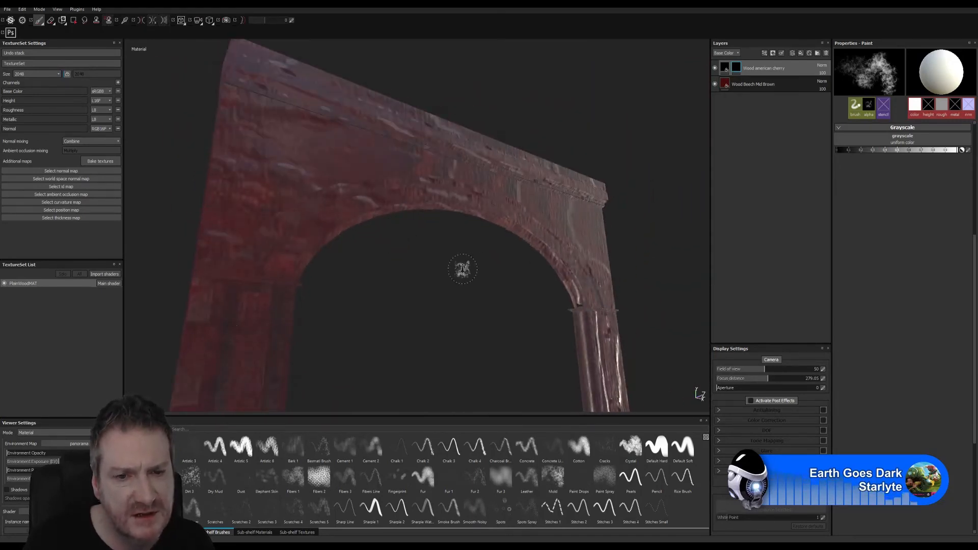
left_click_drag(462, 268, 500, 263, "alt")
mouse_move(558, 298)
left_mouse_down("alt")
mouse_move(517, 329)
mouse_move(572, 289)
left_mouse_up("alt")
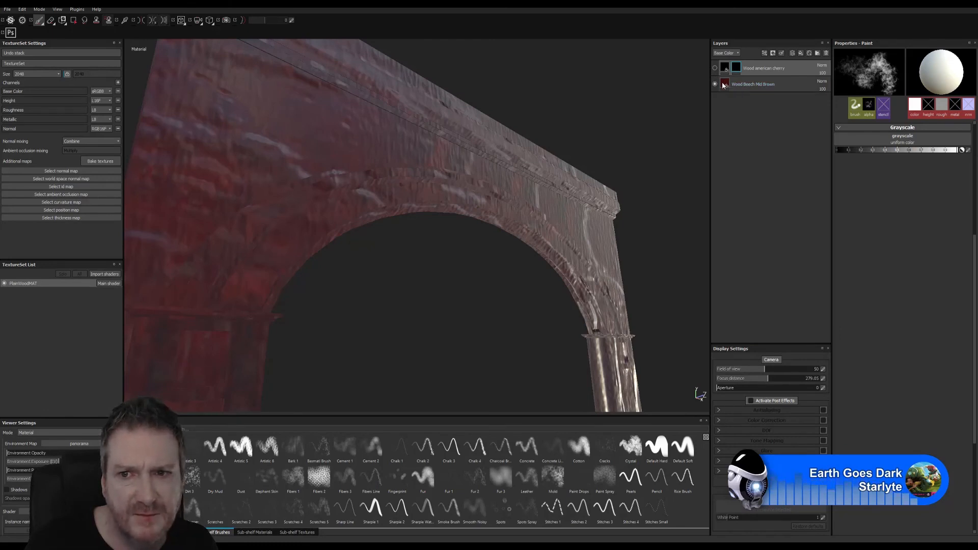
With Wood american cherry hidden, set Wood Beech Mid Brown's Height Range to 0.06 and raise its Wood Roughness towards white
left_click(724, 85)
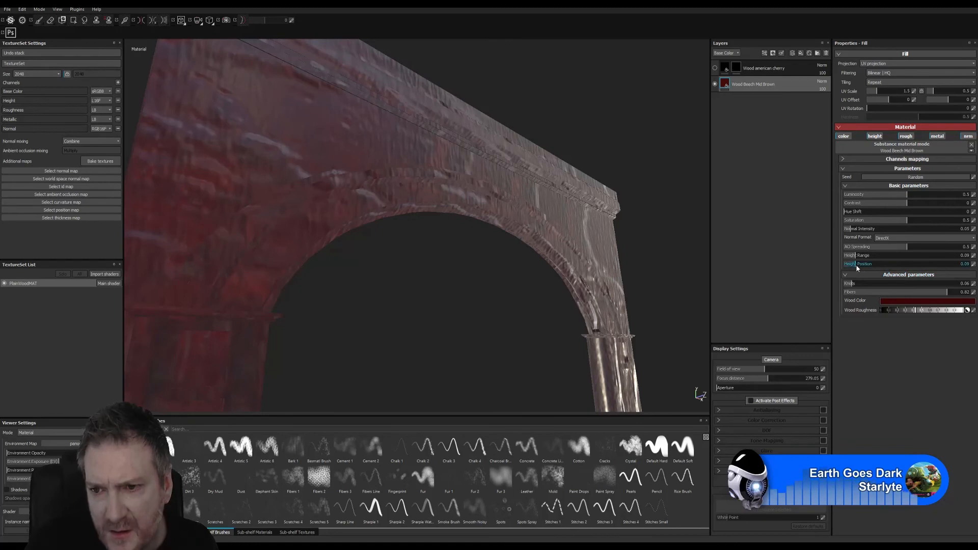
left_click(938, 310)
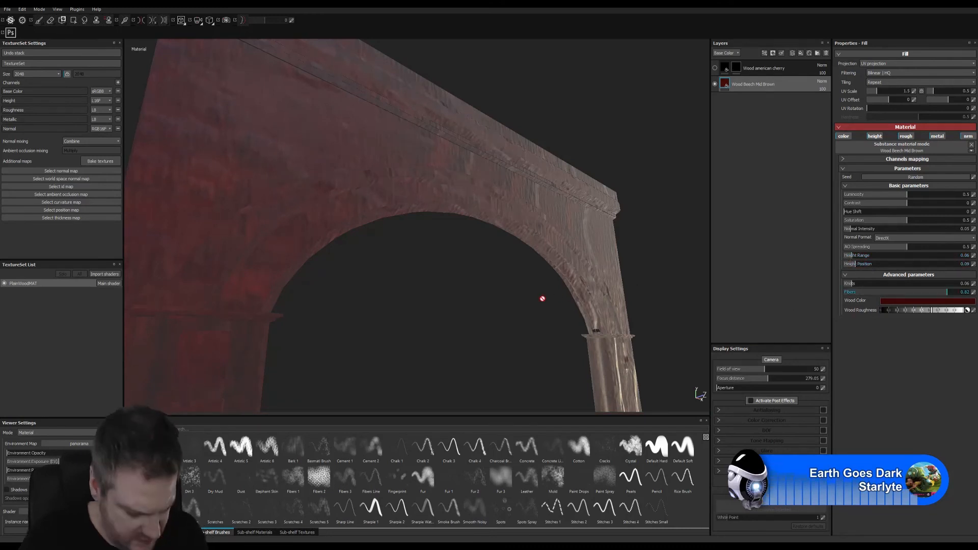
left_click_drag(399, 252, 398, 222, "alt")
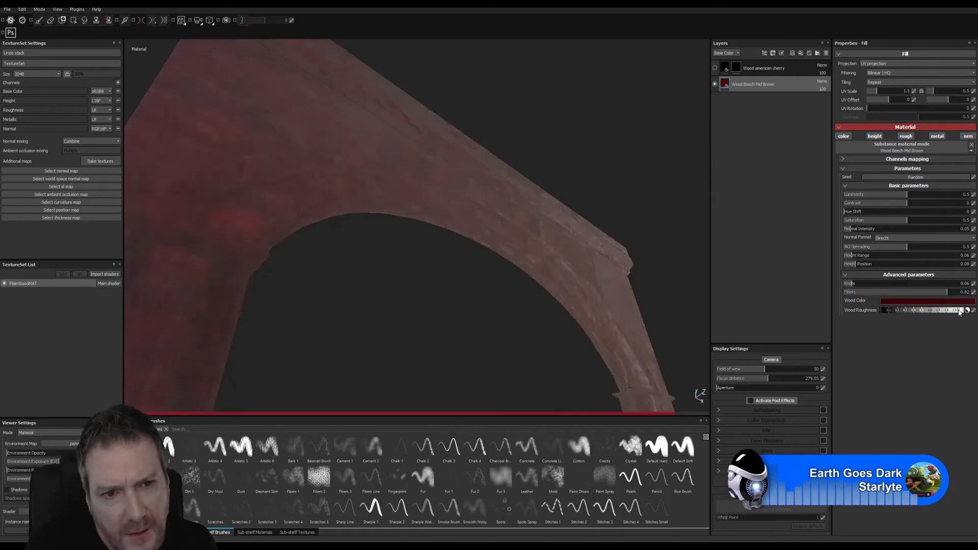
Check the beech's surface shine around the arch, show Wood american cherry again, and make its mask the paint target
left_click_drag(487, 262, 805, 335, "alt")
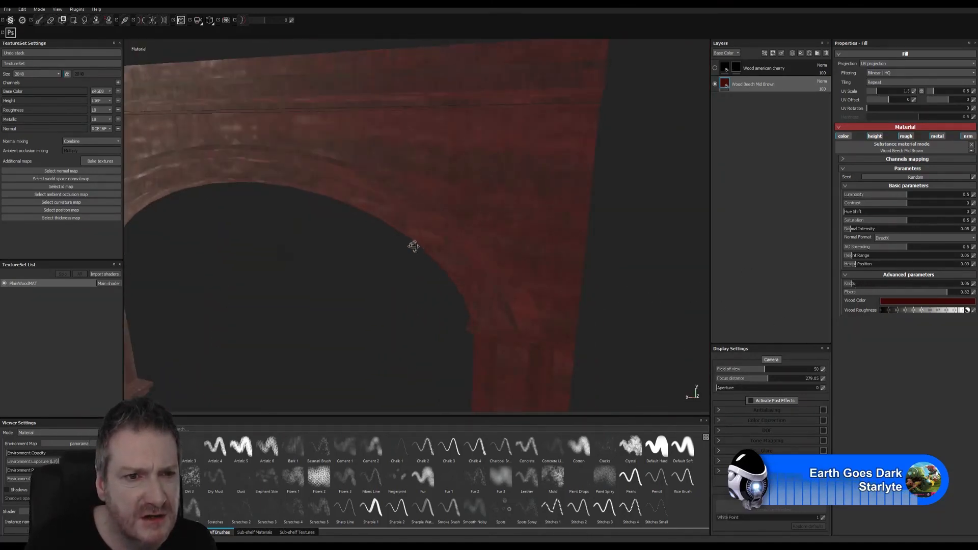
left_click_drag(413, 246, 579, 236, "alt")
left_click_drag(337, 248, 310, 223, "alt")
right_click_drag(321, 261, 467, 250, "alt")
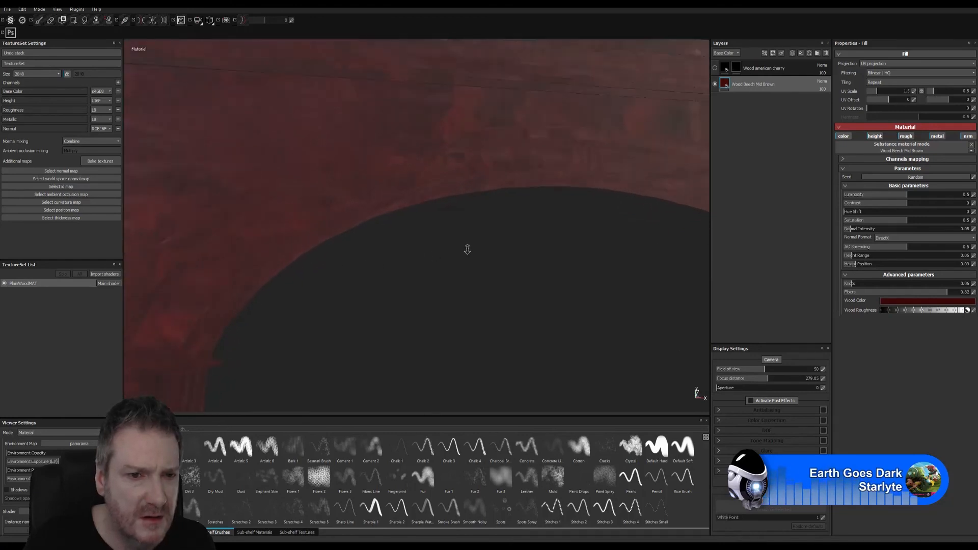
left_click_drag(436, 285, 358, 210, "alt")
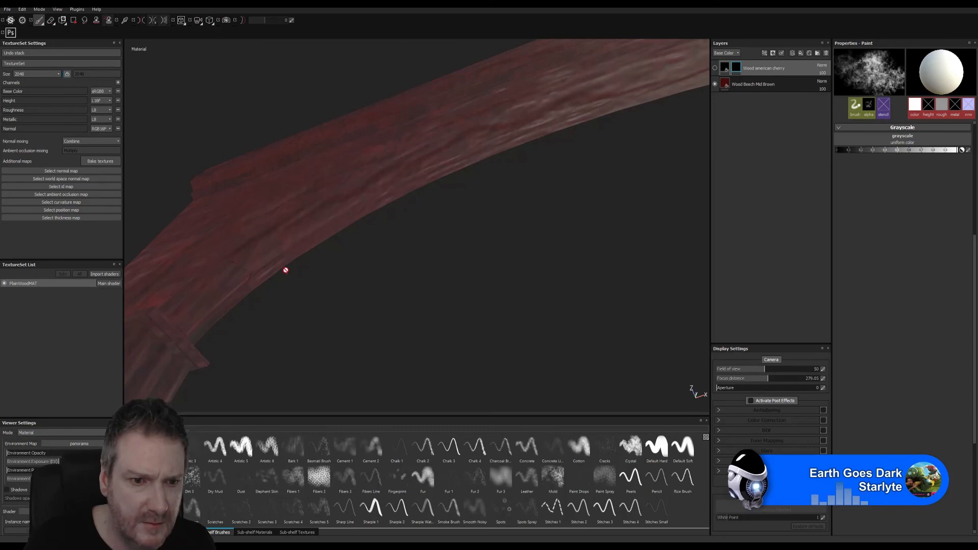
left_click(725, 68)
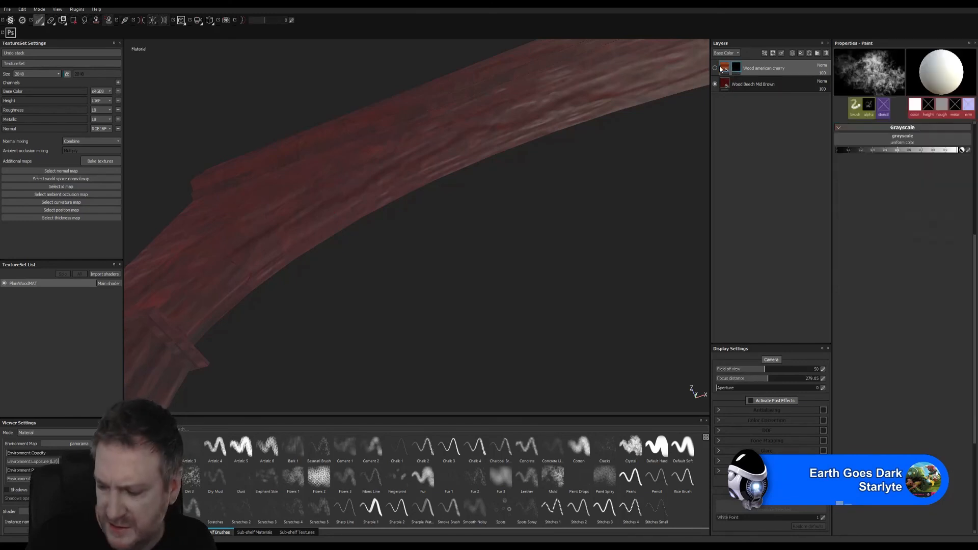
left_click_drag(721, 67, 678, 80)
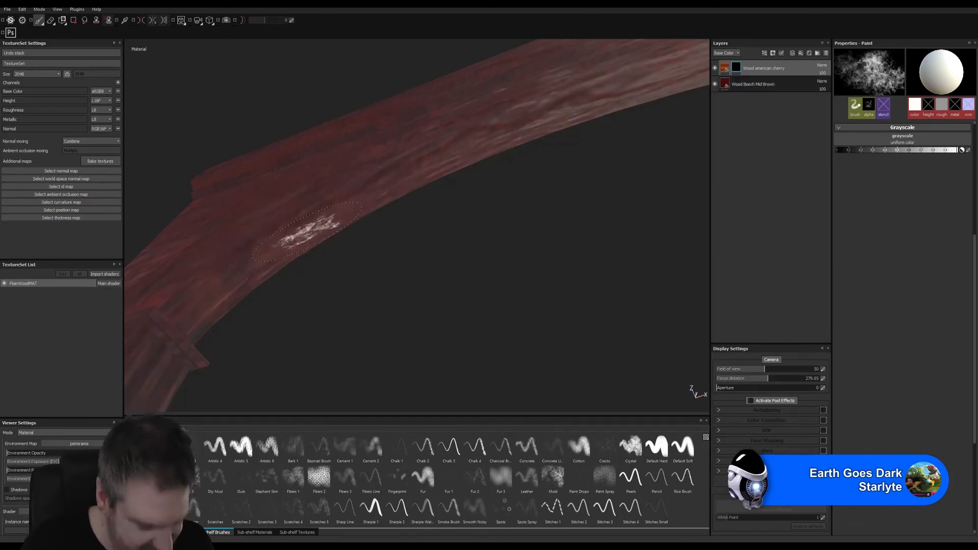
Paint white dirt patches on the cherry mask along one side of the arch's inner curve up to the crown
right_click_drag(364, 257, 389, 277, "alt")
left_click_drag(375, 255, 371, 295, "alt")
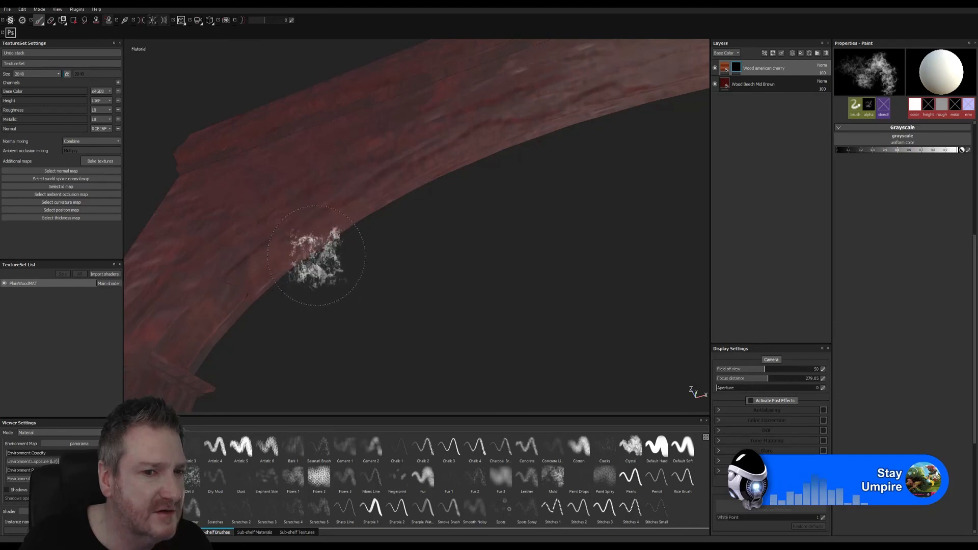
mouse_move(319, 264)
right_mouse_down("alt")
mouse_move(353, 273)
mouse_move(360, 258)
mouse_move(389, 313)
mouse_move(327, 280)
right_mouse_up("alt")
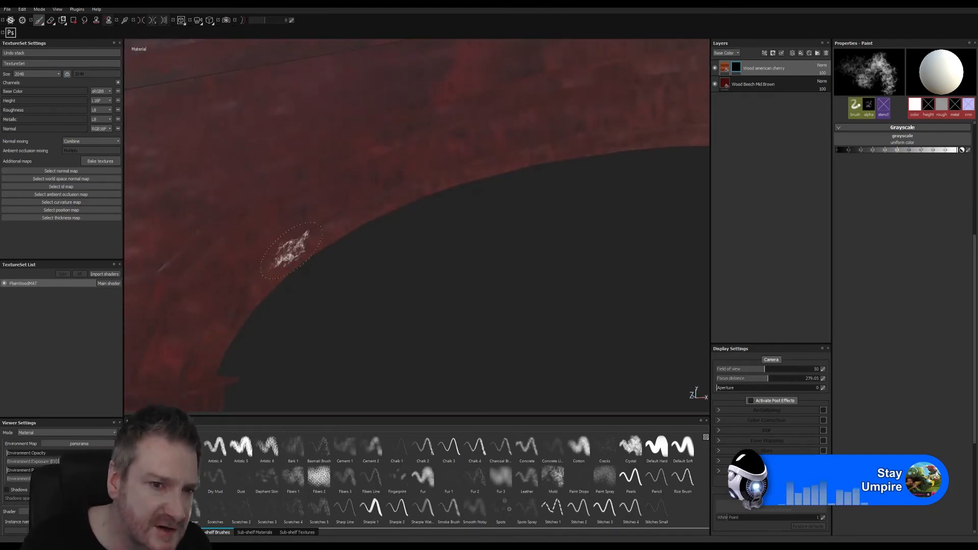
left_click(307, 250)
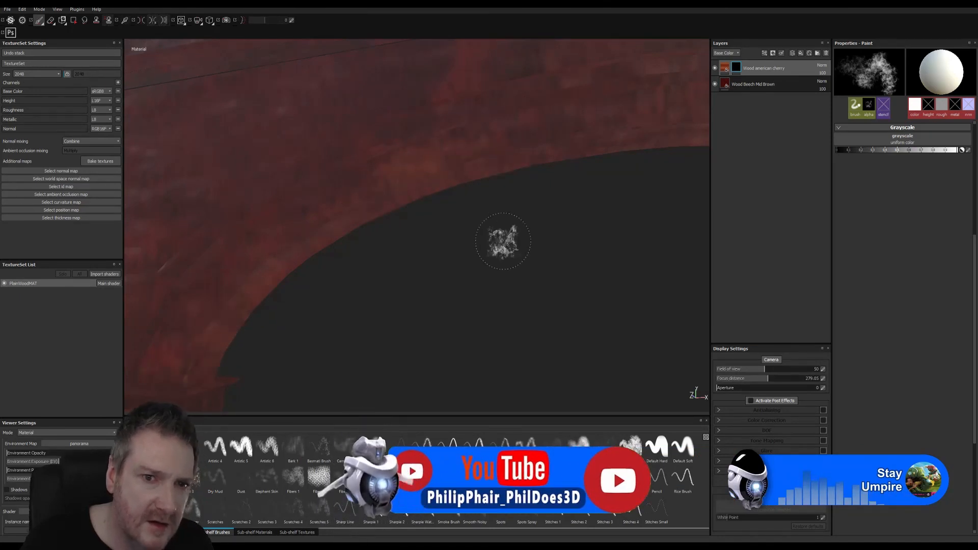
left_click_drag(583, 277, 611, 214, "alt")
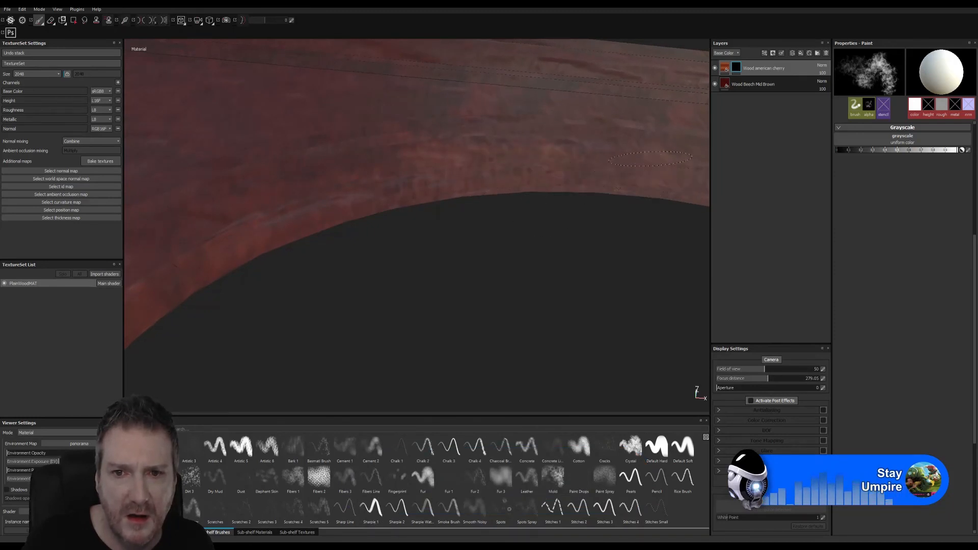
right_click_drag(602, 308, 554, 248, "alt")
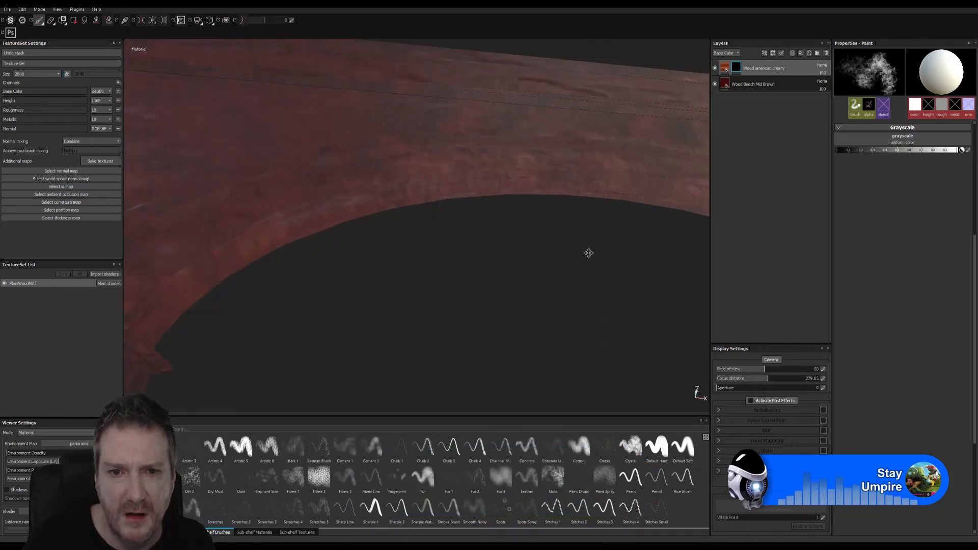
Continue the white dirt patches on the cherry mask from the crown down the opposite side of the inner curve
middle_click_drag(589, 252, 275, 251, "alt")
left_click_drag(453, 328, 586, 351, "alt")
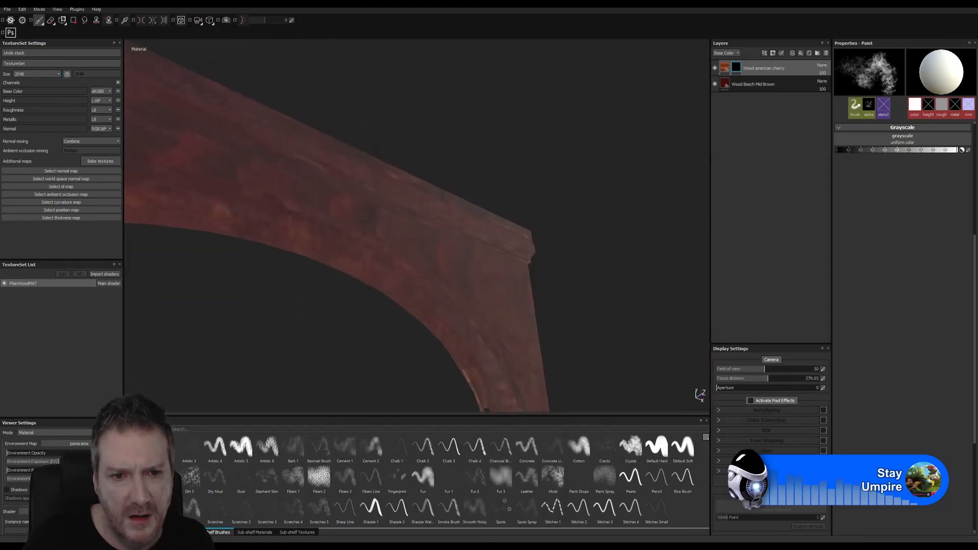
left_click_drag(382, 331, 455, 312, "alt")
right_click_drag(540, 369, 515, 397, "alt")
left_click_drag(459, 300, 431, 291, "alt")
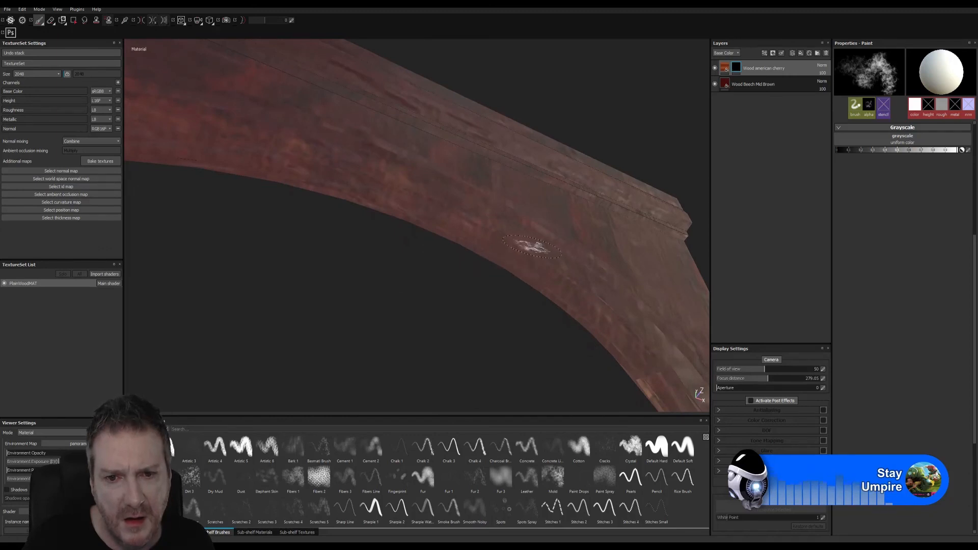
left_click(590, 295)
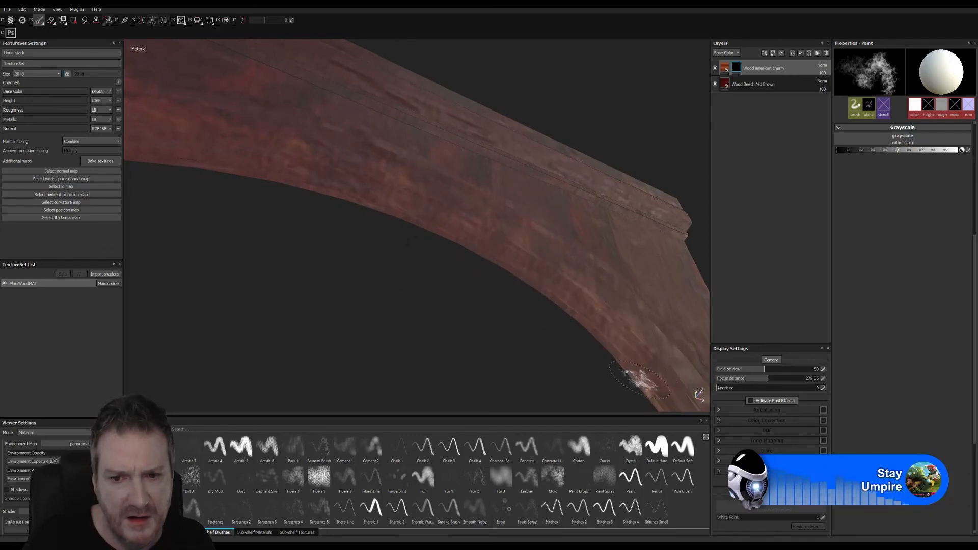
Add white dirt patches on the cherry mask where the inner curve meets the pillar
right_click_drag(517, 347, 436, 376, "alt")
left_click_drag(434, 314, 392, 353, "alt")
right_click_drag(508, 262, 286, 296, "alt")
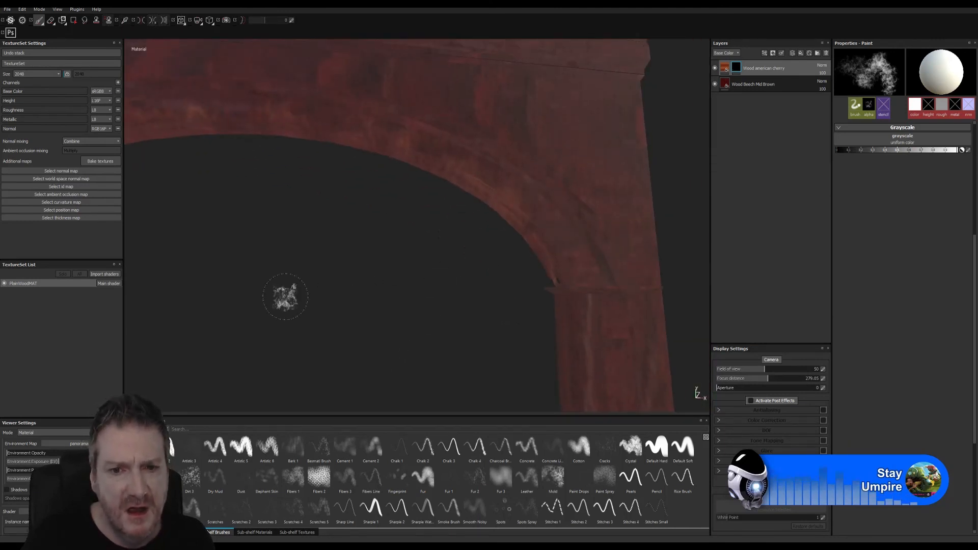
middle_click_drag(300, 264, 365, 264, "alt")
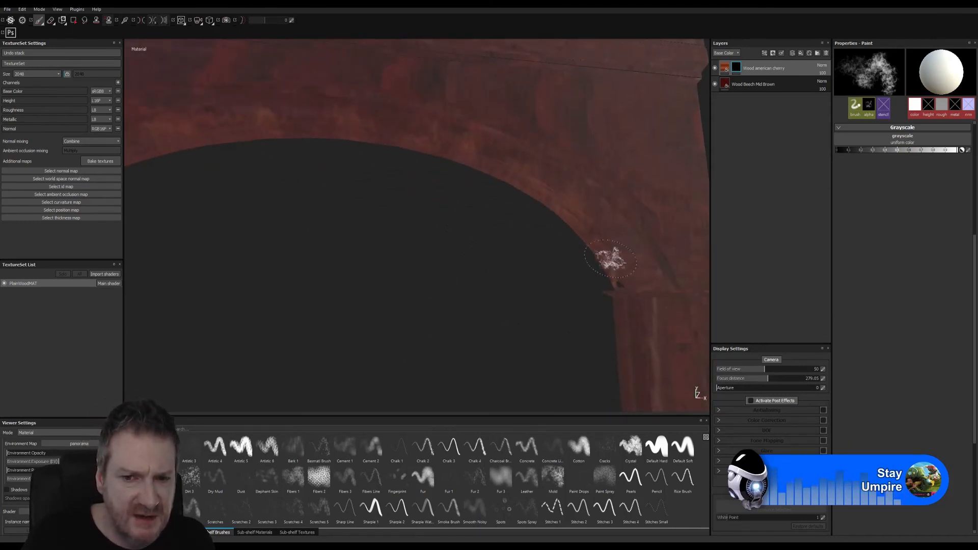
right_click_drag(377, 333, 174, 331, "alt")
middle_click_drag(358, 207, 573, 237, "alt")
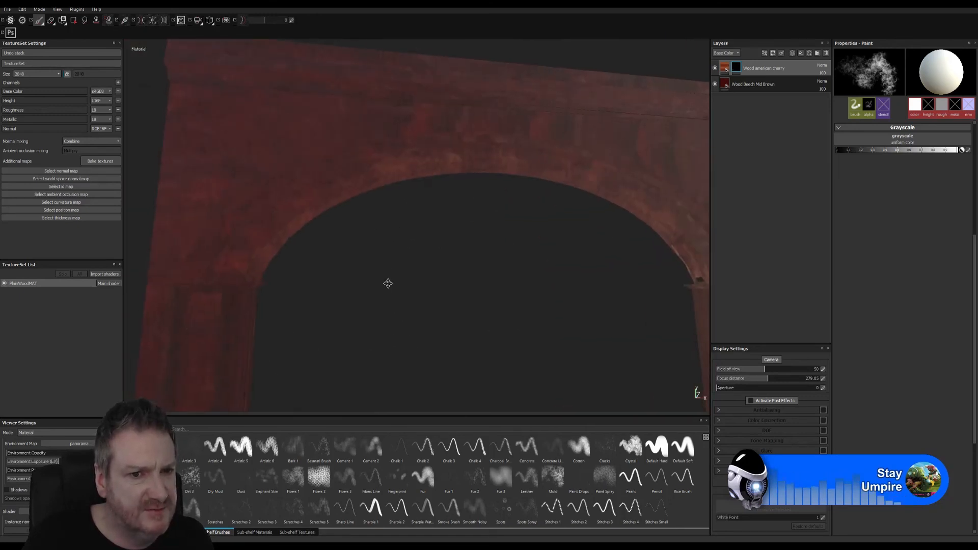
Enlarge the dirt brush and paint white patches on the cherry mask over one upper corner of the arch face
mouse_move(389, 282)
left_mouse_down("alt")
mouse_move(310, 318)
mouse_move(328, 304)
mouse_move(329, 284)
mouse_move(400, 306)
mouse_move(414, 346)
left_mouse_up("alt")
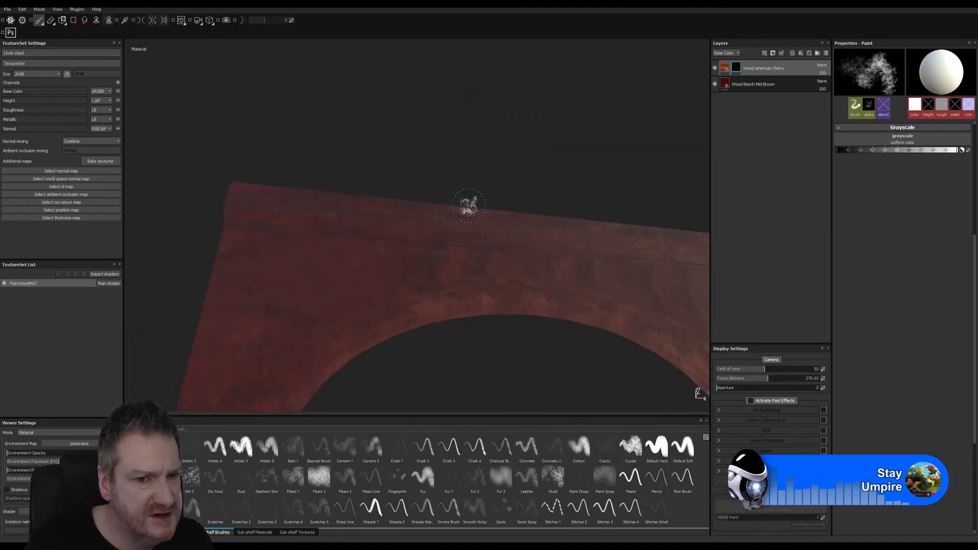
key("bracketright")
key("bracketright")
key("bracketright")
key("bracketright")
key("bracketright")
key("bracketright")
key("bracketright")
key("bracketright")
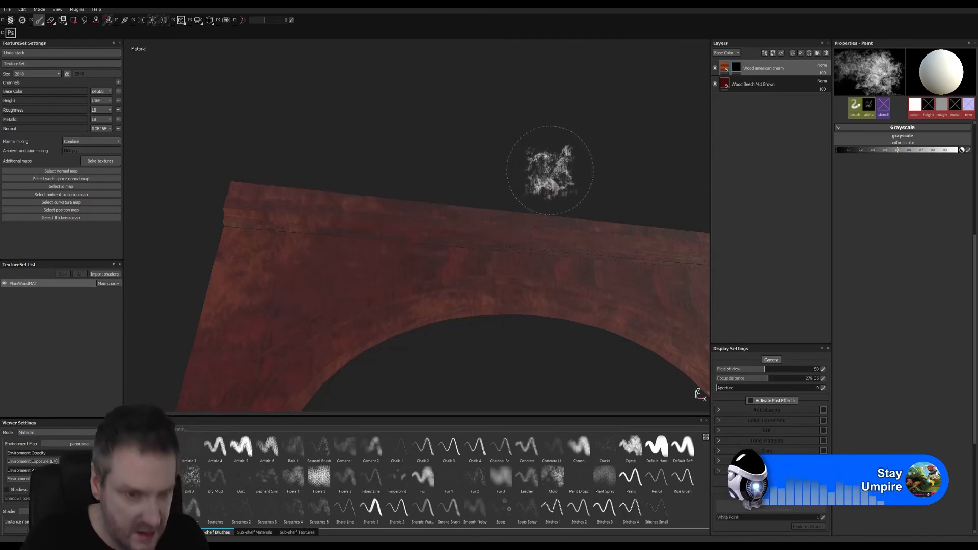
Paint white dirt patches on the cherry mask over the opposite upper corner and along the top moulding
middle_click_drag(489, 173, 298, 153, "alt")
left_click_drag(545, 164, 512, 184, "alt")
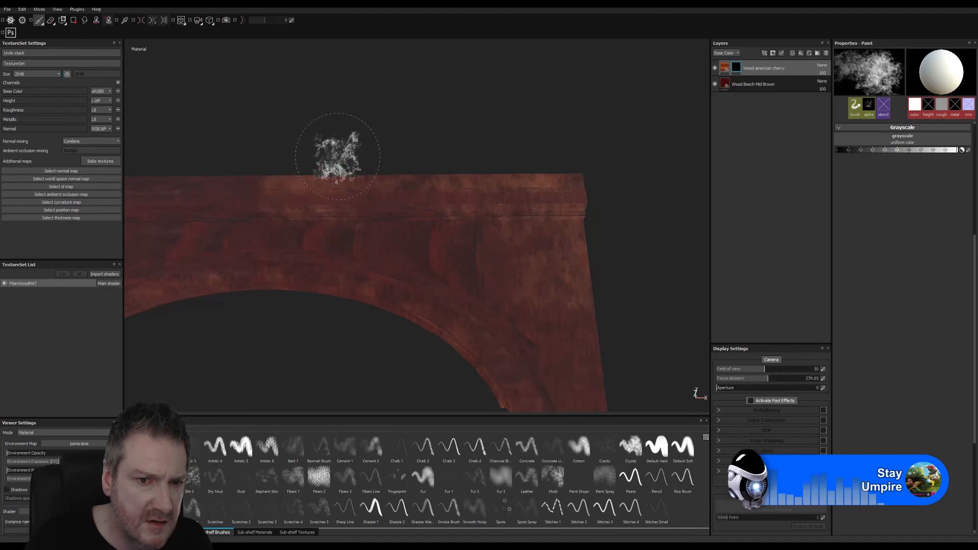
key("alt")
left_click_drag(309, 129, 456, 128, "alt")
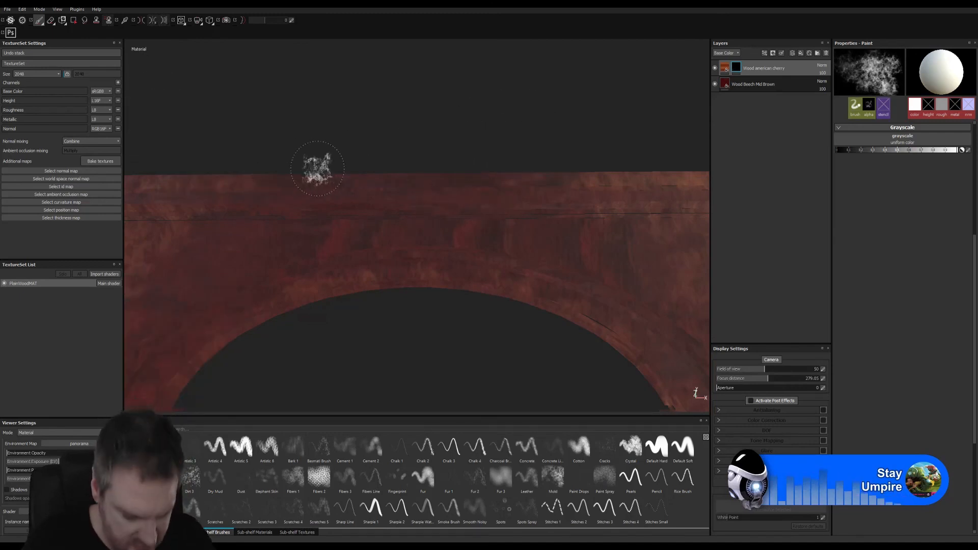
mouse_move(414, 130)
left_mouse_down("alt")
mouse_move(426, 171)
mouse_move(392, 197)
left_mouse_up("alt")
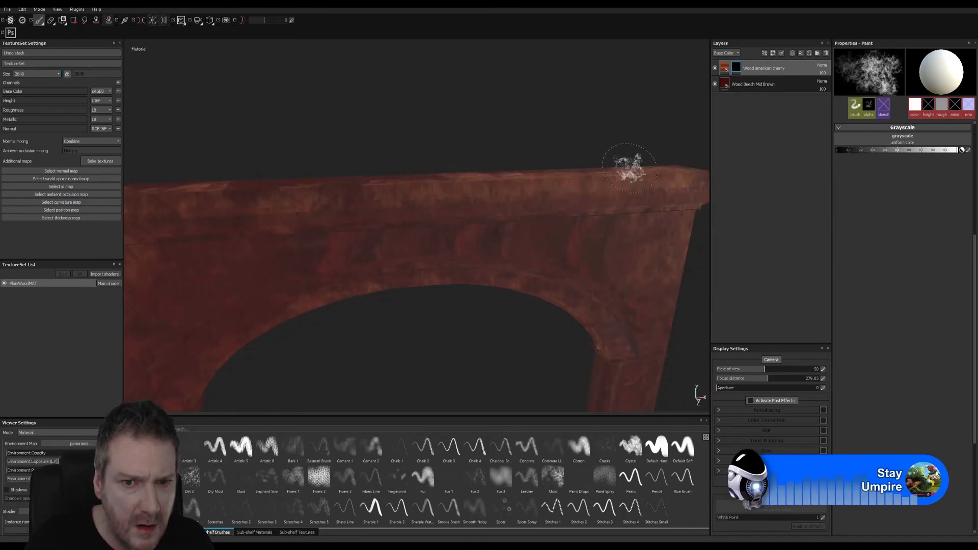
left_click_drag(510, 124, 231, 198, "alt")
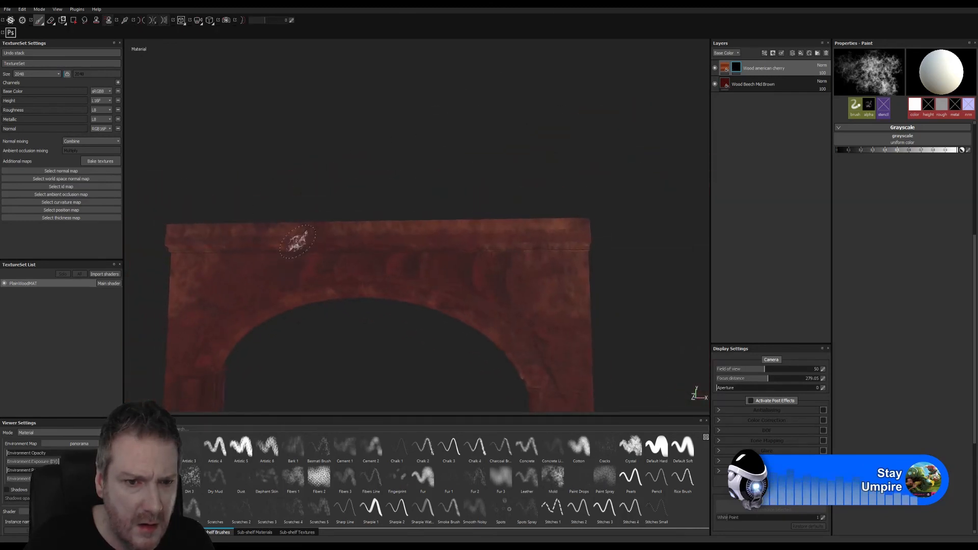
Paint white dirt patches on the cherry mask over the arch's other face, covering its top moulding, upper corners and outer edge
left_click_drag(298, 241, 340, 113, "alt")
left_click_drag(437, 212, 724, 235, "alt")
left_click_drag(444, 226, 662, 225, "alt")
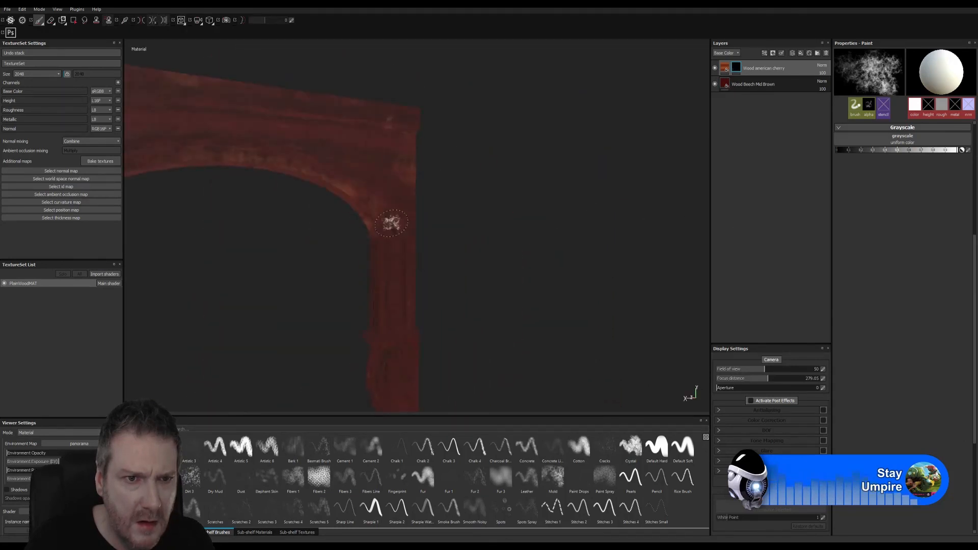
middle_click_drag(476, 268, 548, 279, "alt")
right_click_drag(487, 298, 480, 315, "alt")
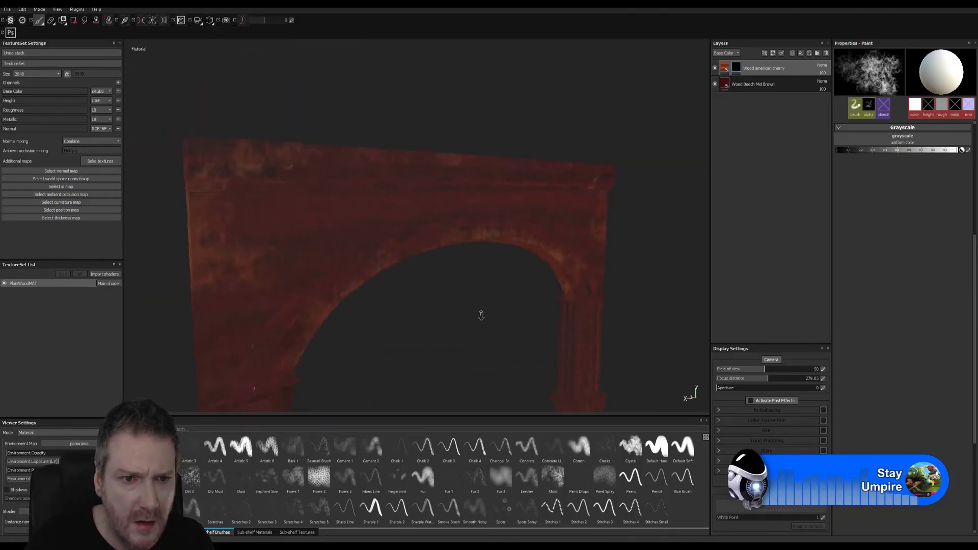
left_click_drag(471, 301, 454, 319, "alt")
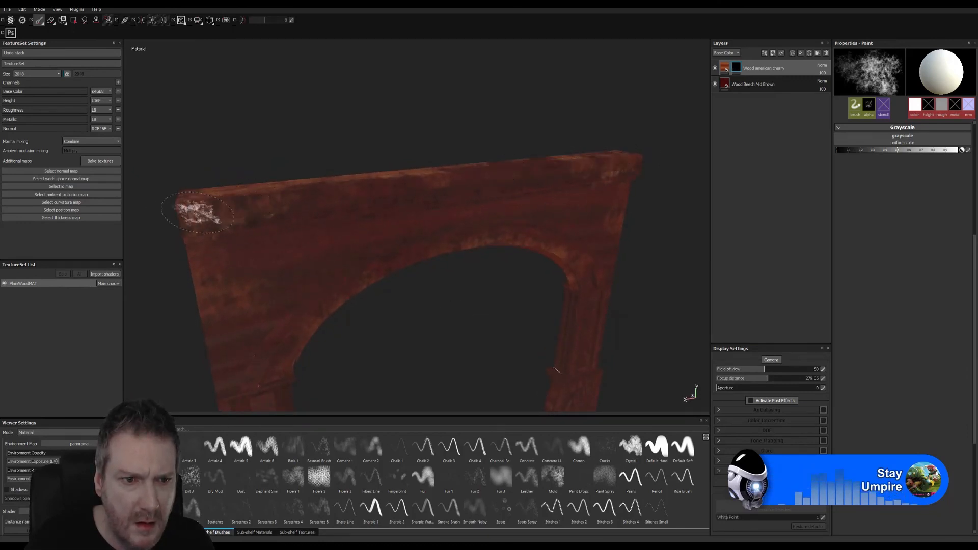
mouse_move(453, 339)
left_mouse_down("alt")
mouse_move(469, 285)
mouse_move(517, 306)
left_mouse_up("alt")
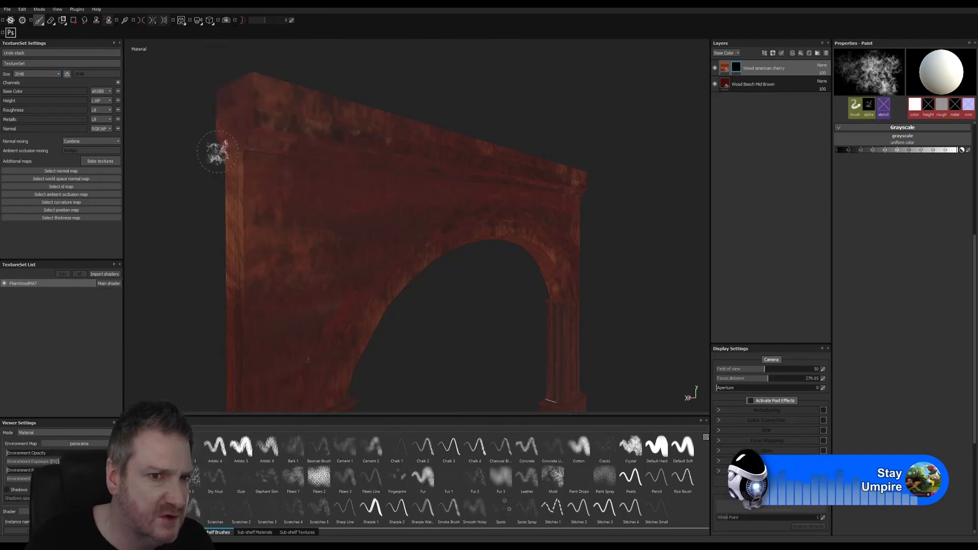
left_click_drag(469, 274, 428, 251, "alt")
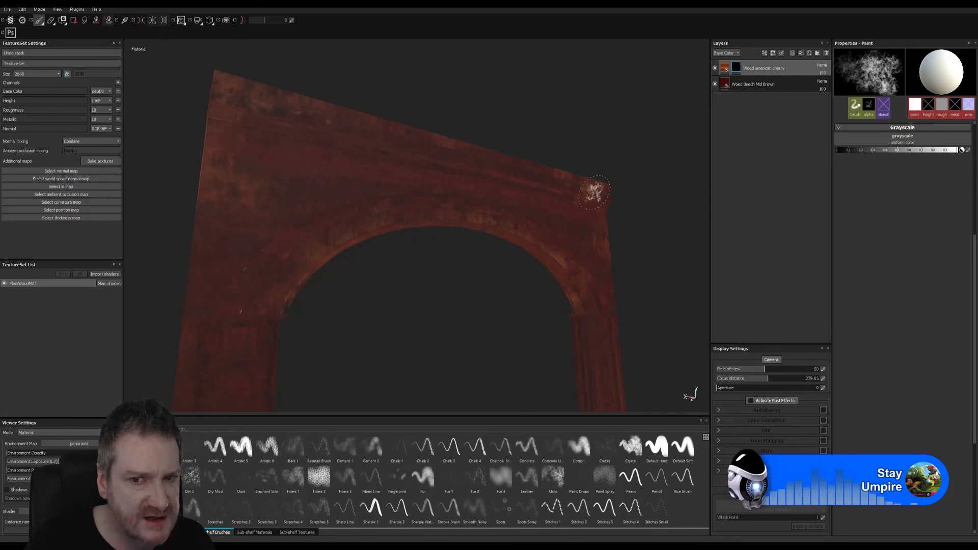
Paint white dirt patches on the cherry mask over one side of the pillar's carved lower bracket and its scroll
left_click_drag(404, 289, 420, 243, "alt")
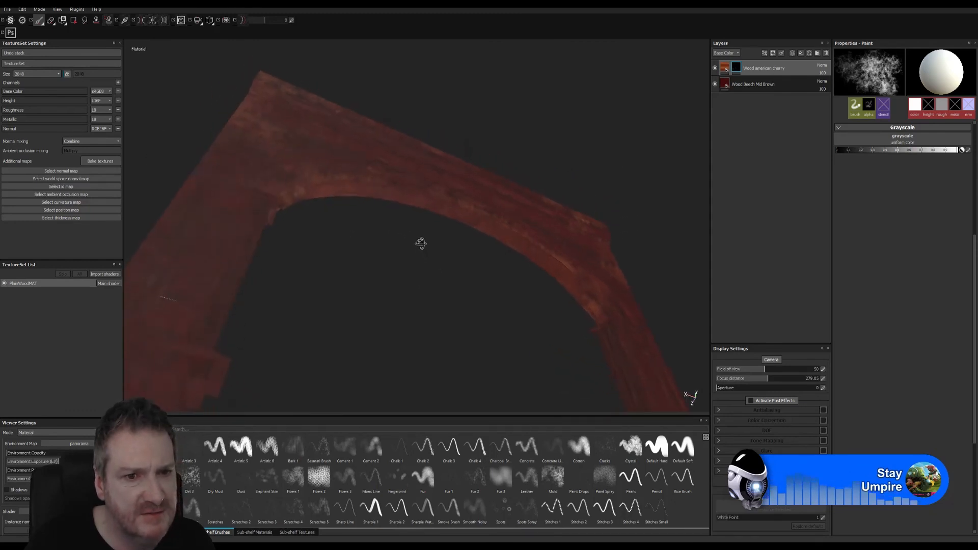
left_click_drag(388, 309, 560, 313, "alt")
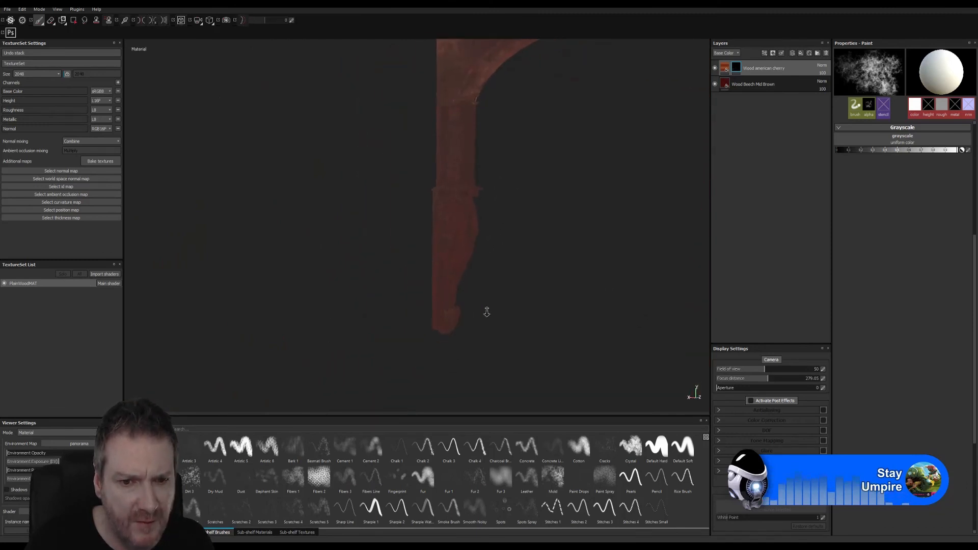
right_click_drag(487, 312, 639, 325, "alt")
middle_click_drag(504, 339, 578, 270, "alt")
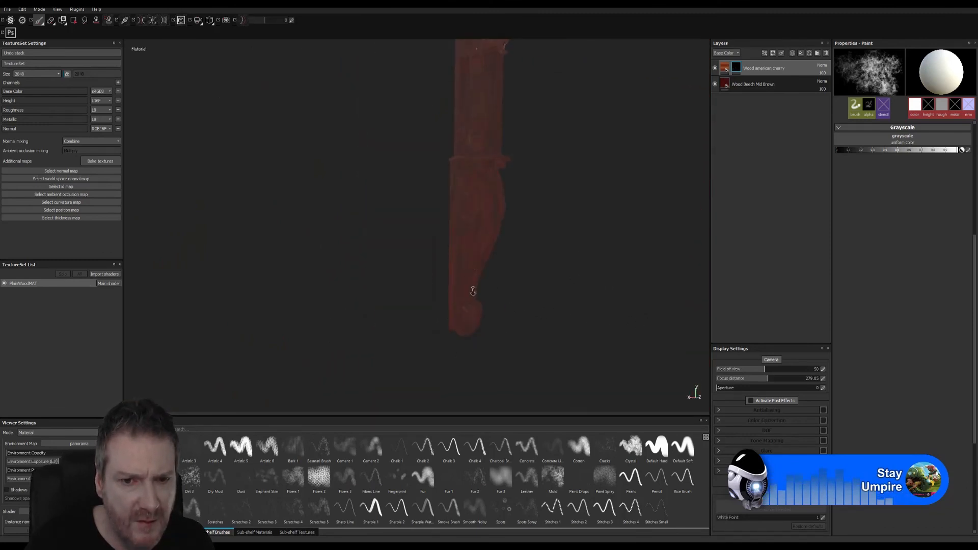
right_click_drag(473, 290, 758, 325, "alt")
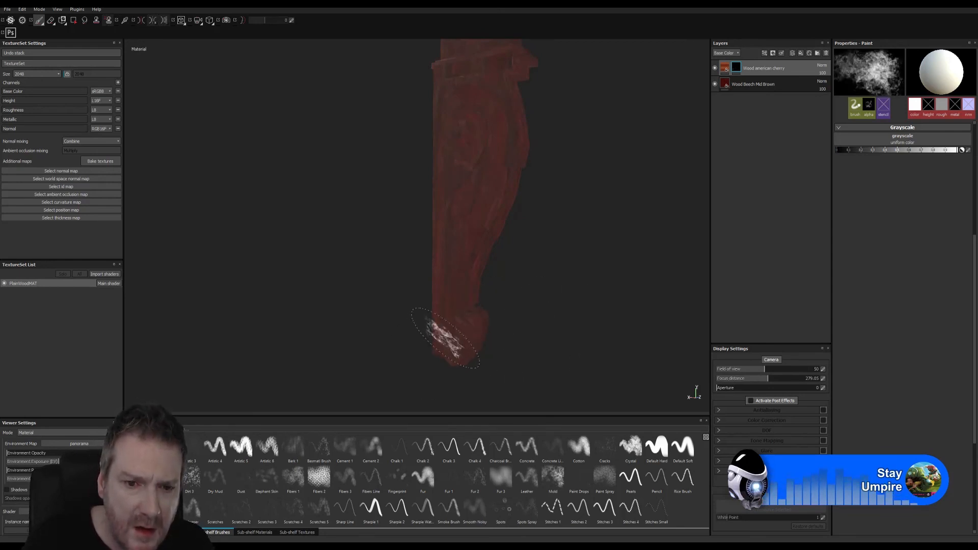
mouse_move(463, 360)
left_mouse_down()
mouse_move(511, 340)
mouse_move(484, 347)
left_mouse_up()
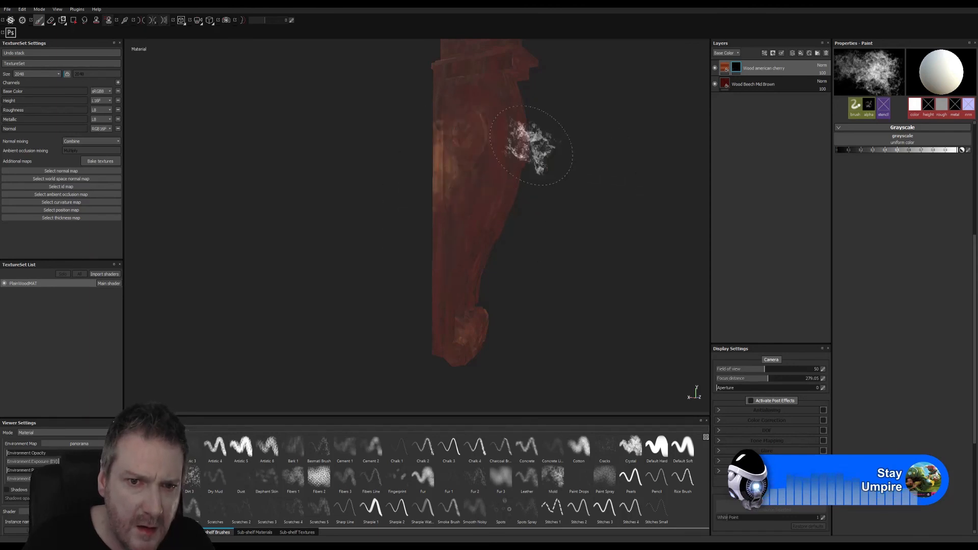
Paint white dirt patches on the cherry mask over the opposite side and scroll end of the same lower bracket
left_click_drag(571, 236, 670, 240, "alt")
left_click_drag(572, 226, 245, 229, "alt")
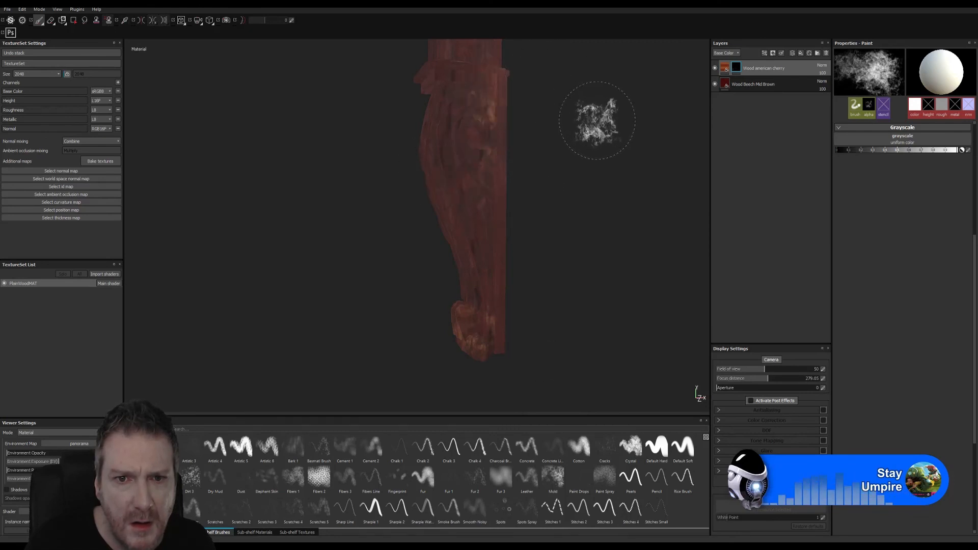
left_click_drag(582, 150, 695, 173, "alt")
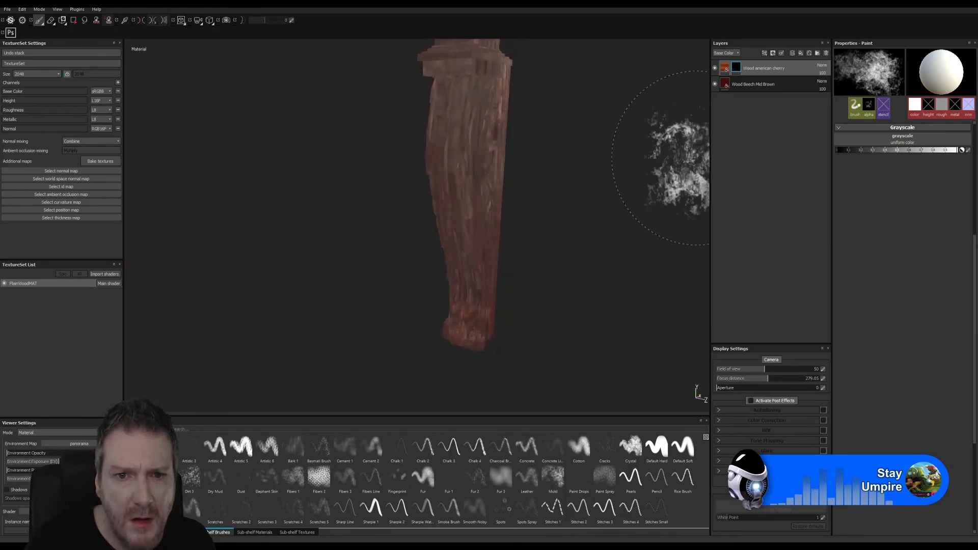
left_click_drag(301, 229, 329, 283, "alt")
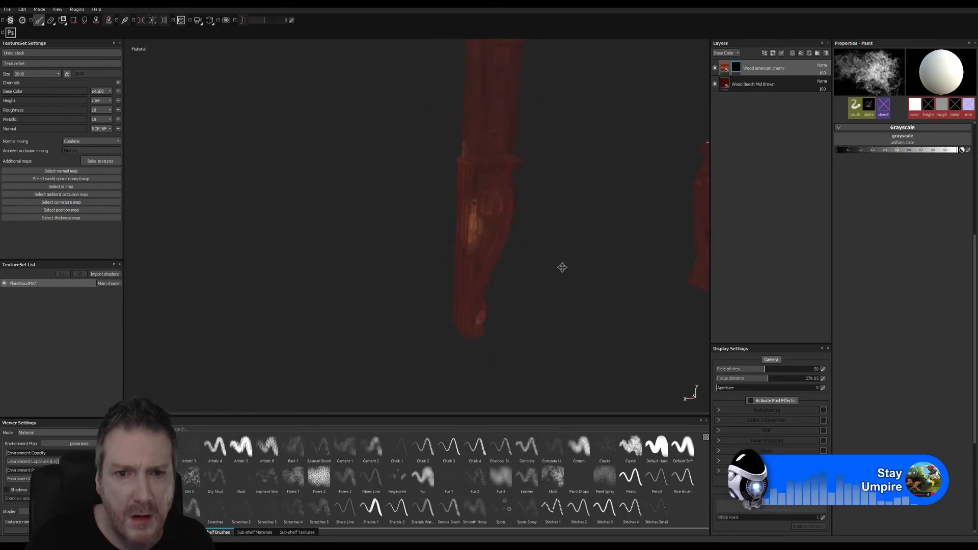
Paint white dirt patches on the cherry mask over the other pillar's lower bracket, covering its scroll end and upper carving
left_click_drag(231, 301, 236, 300, "alt")
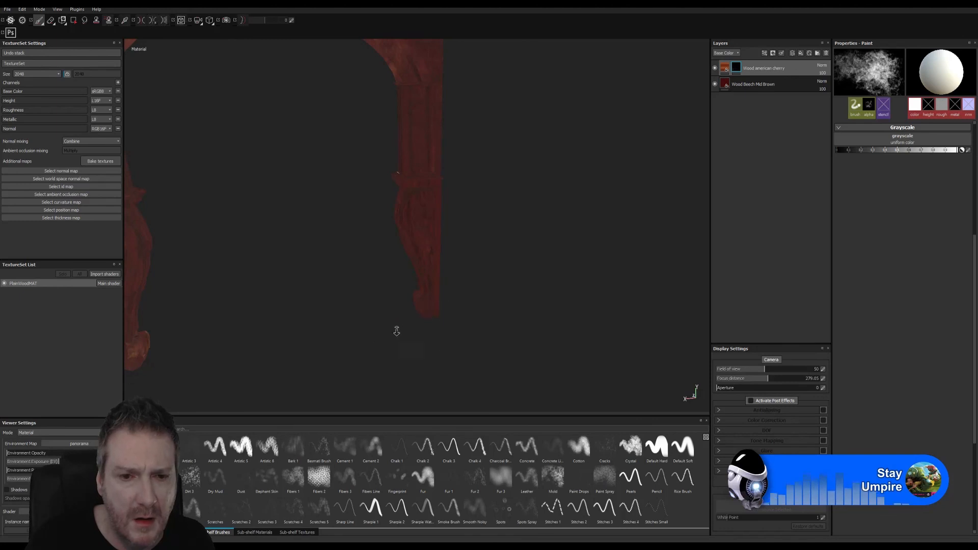
right_click_drag(607, 329, 667, 325, "alt")
middle_click_drag(515, 274, 349, 266, "alt")
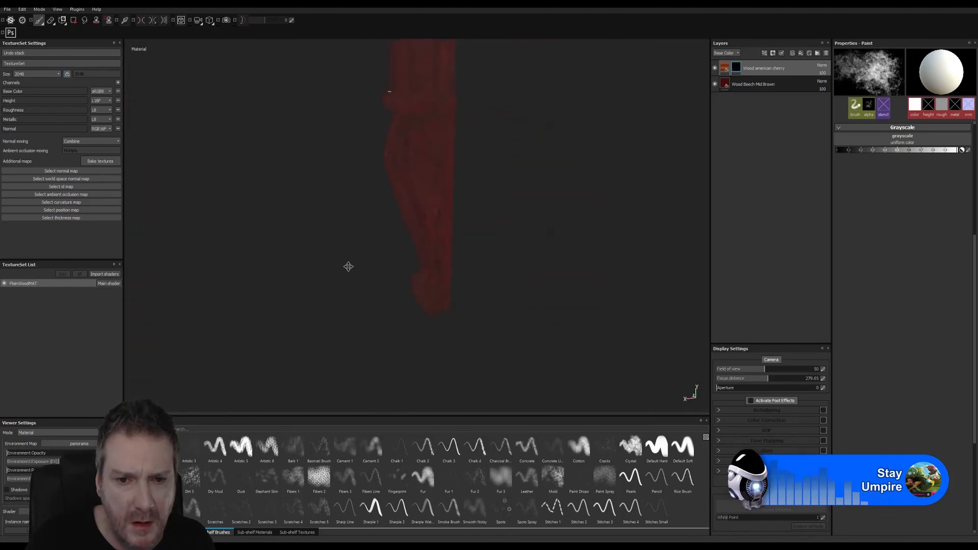
right_click_drag(408, 318, 438, 320, "alt")
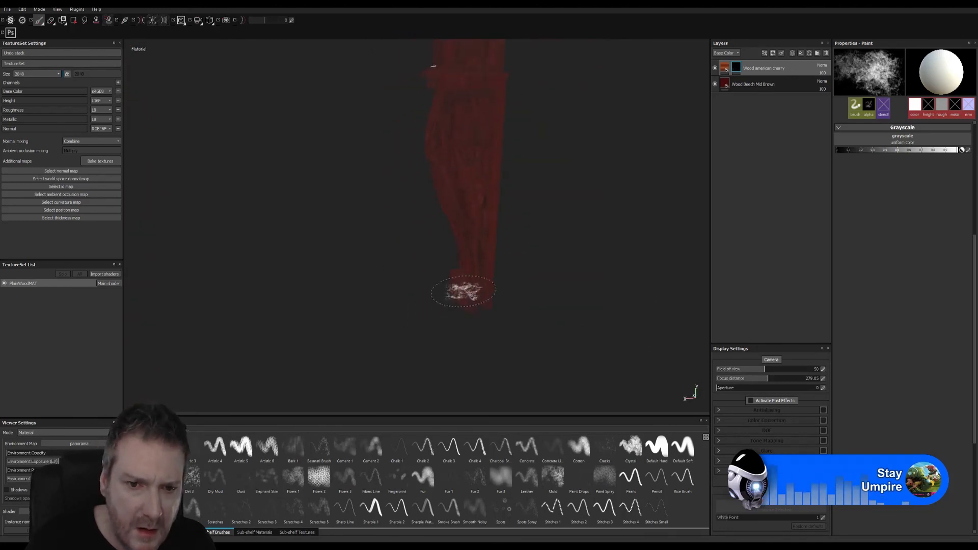
mouse_move(463, 291)
left_mouse_down()
mouse_move(488, 338)
mouse_move(462, 280)
mouse_move(480, 295)
mouse_move(561, 302)
left_mouse_up()
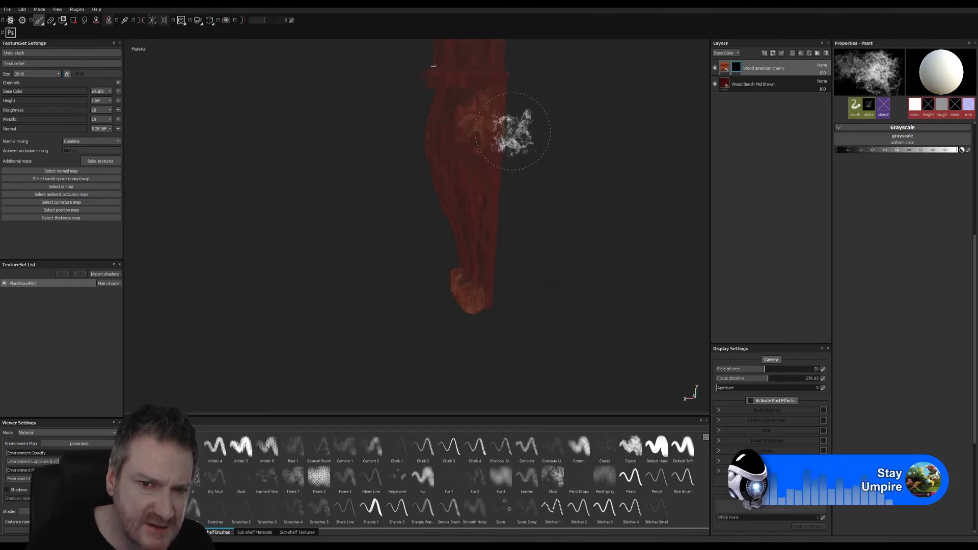
Examine the cherry and beech blending on both pillars' lower brackets and across the whole arch from several angles
mouse_move(360, 266)
middle_mouse_down("alt")
mouse_move(539, 264)
mouse_move(504, 275)
middle_mouse_up("alt")
mouse_move(484, 280)
left_mouse_down("alt")
mouse_move(450, 253)
mouse_move(381, 253)
mouse_move(502, 224)
mouse_move(519, 207)
mouse_move(755, 215)
left_mouse_up("alt")
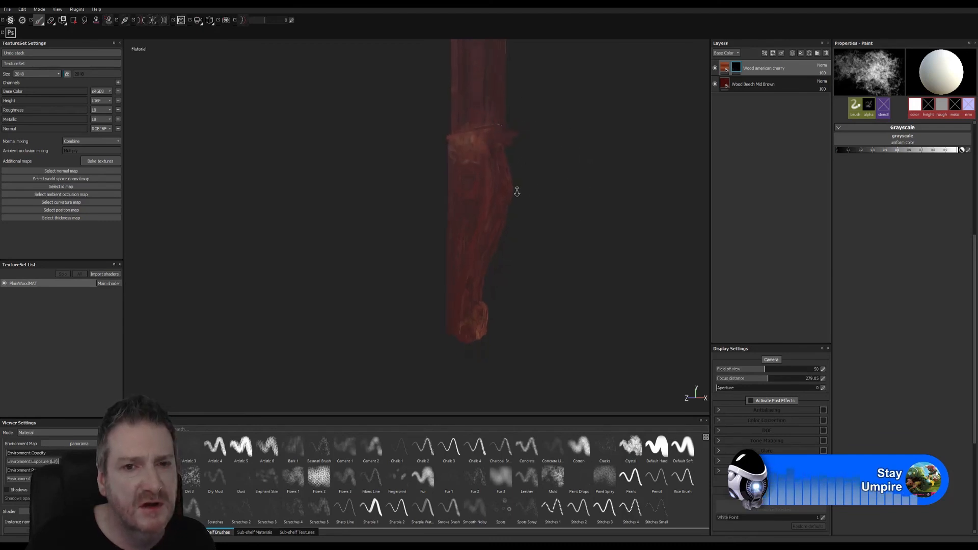
middle_click_drag(527, 209, 489, 284)
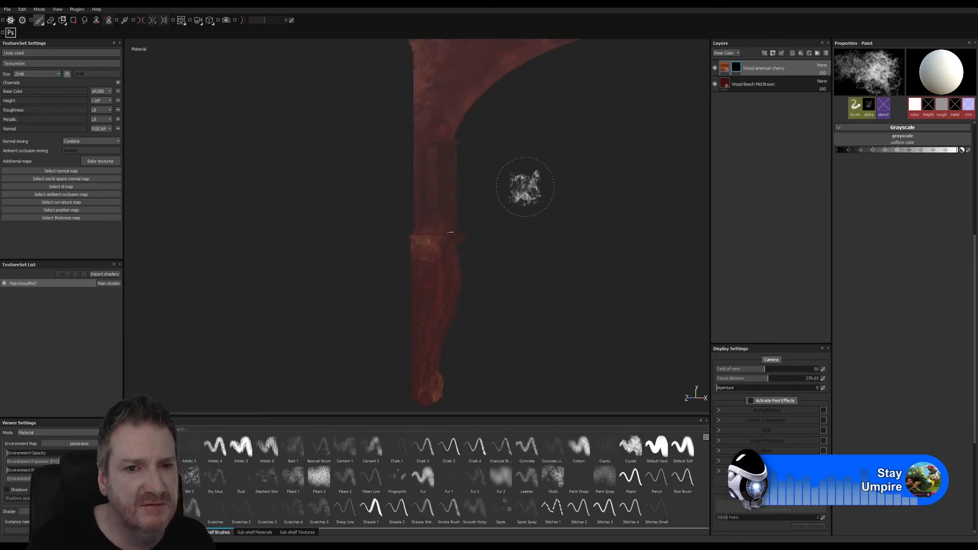
left_click_drag(524, 185, 609, 203)
middle_click_drag(563, 203, 328, 177)
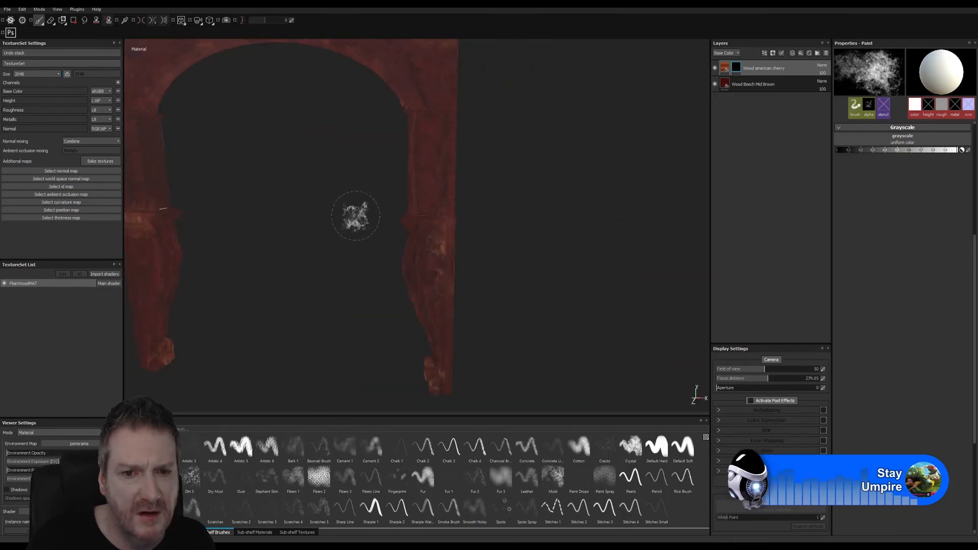
left_click_drag(356, 216, 385, 209, "alt")
middle_click_drag(337, 188, 458, 238)
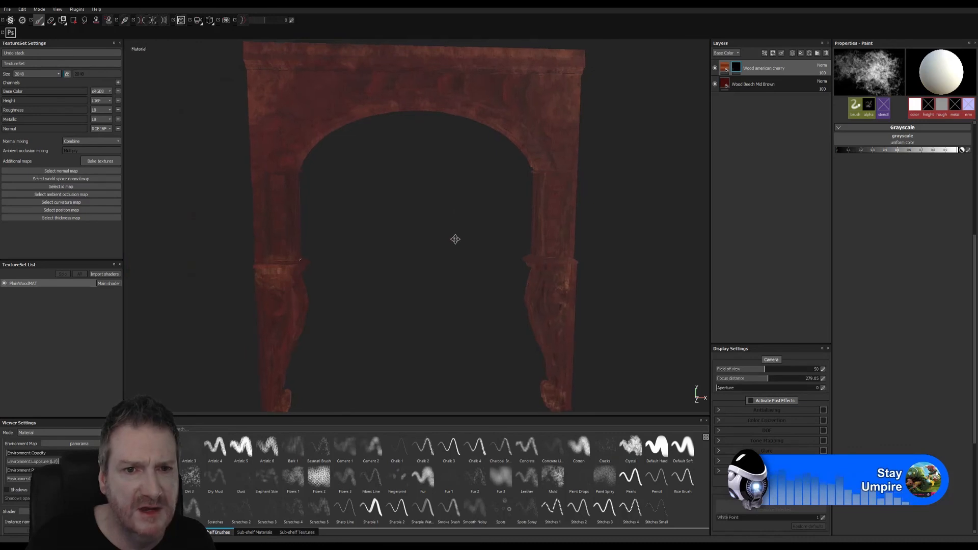
left_click_drag(425, 205, 409, 200, "alt")
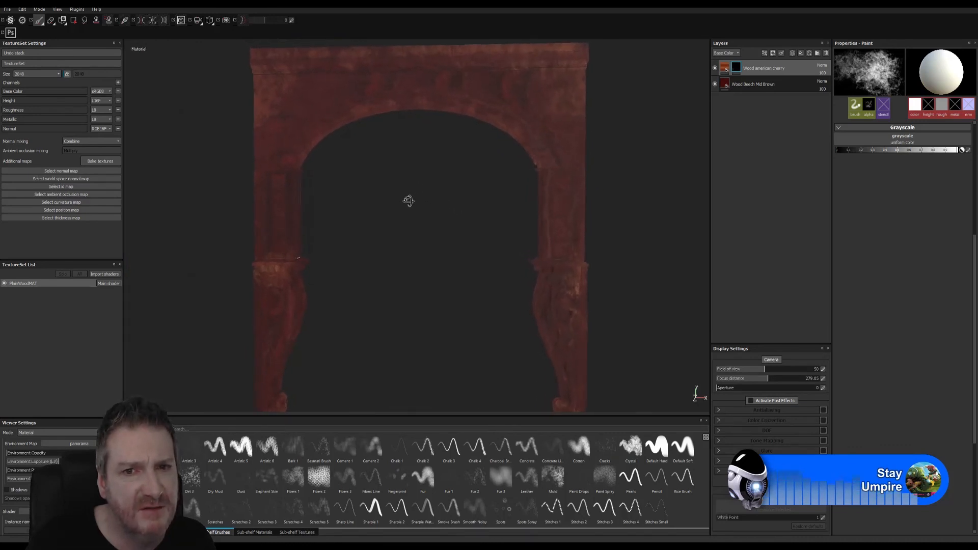